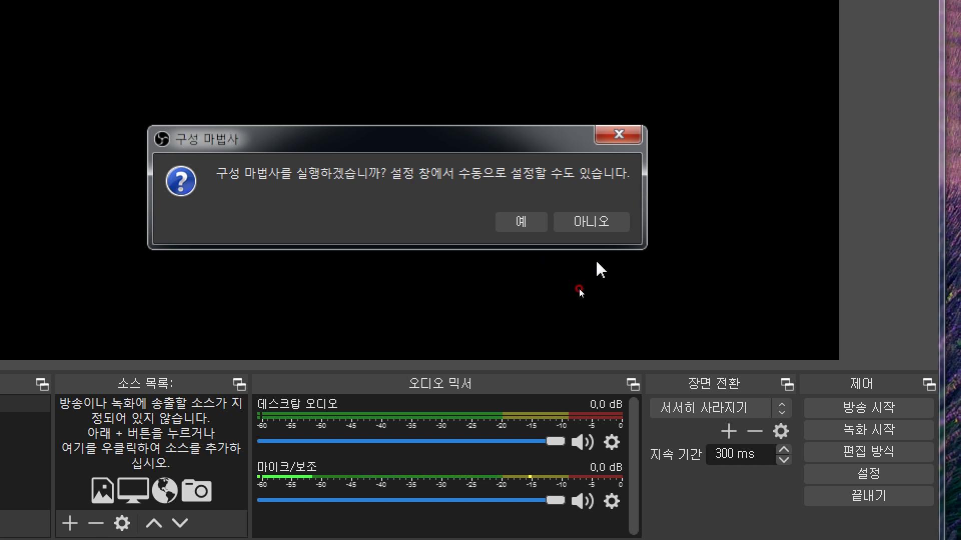
# Decline the configuration wizard, dismiss its notice and open the settings
pyautogui.click(590, 222)
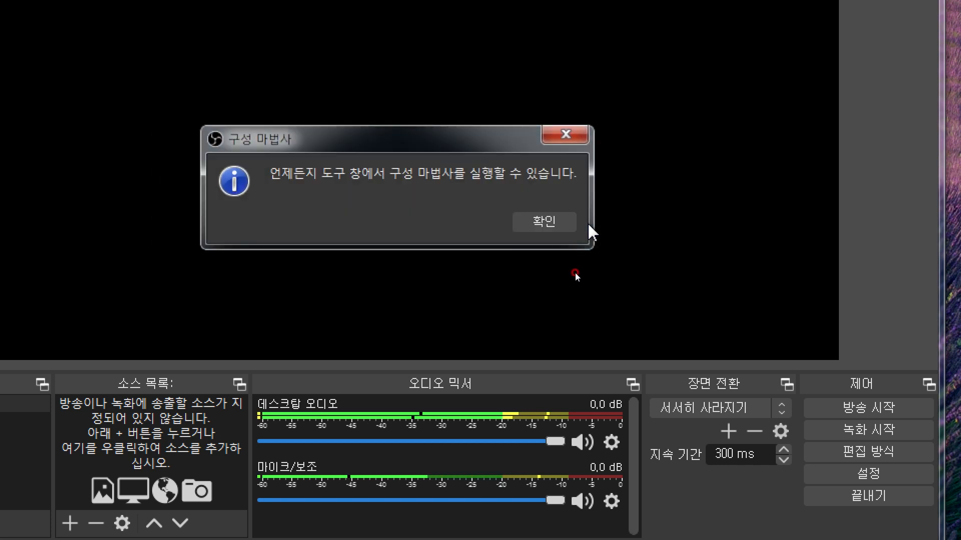
pyautogui.click(524, 229)
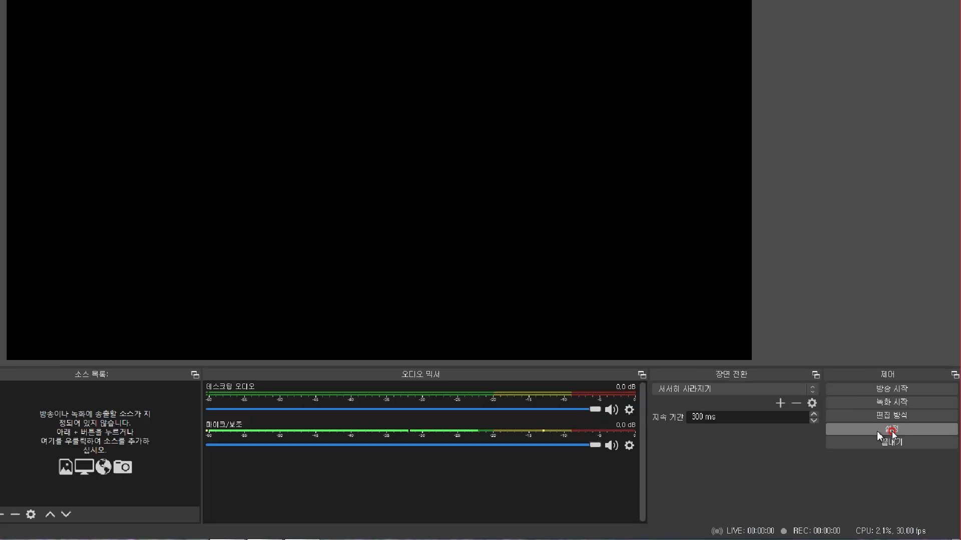
pyautogui.click(892, 430)
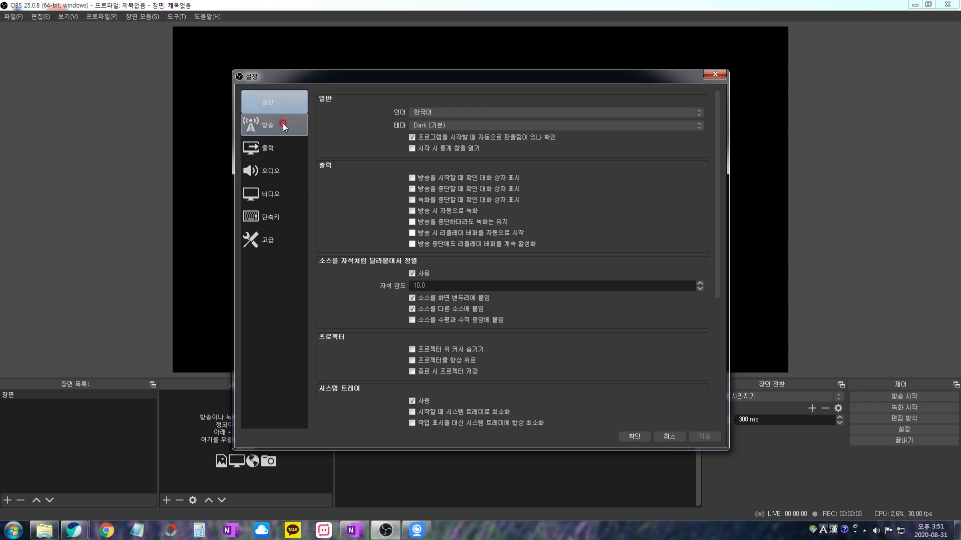
# Look through the stream, output, audio, video and hotkey settings, then return to the general settings
pyautogui.click(283, 124)
pyautogui.click(285, 149)
pyautogui.click(285, 168)
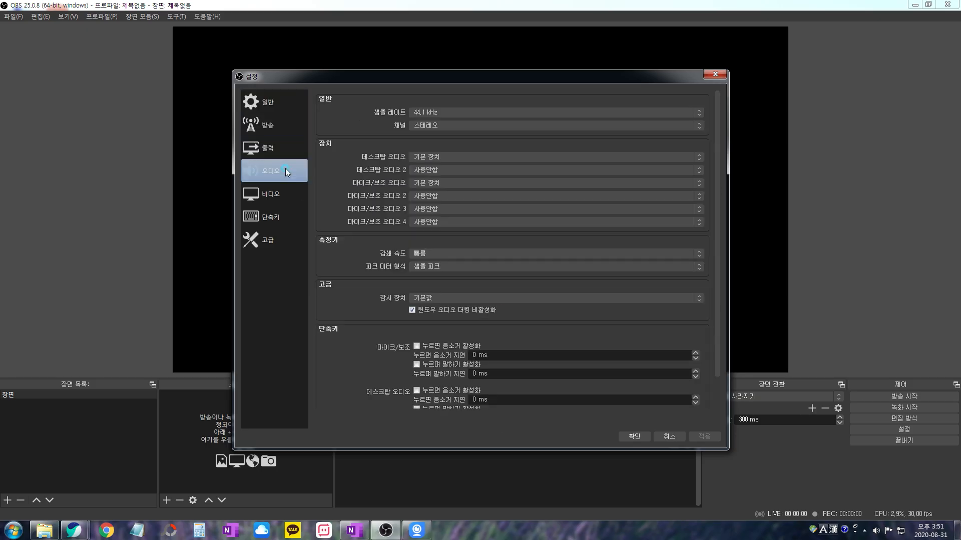
pyautogui.click(283, 202)
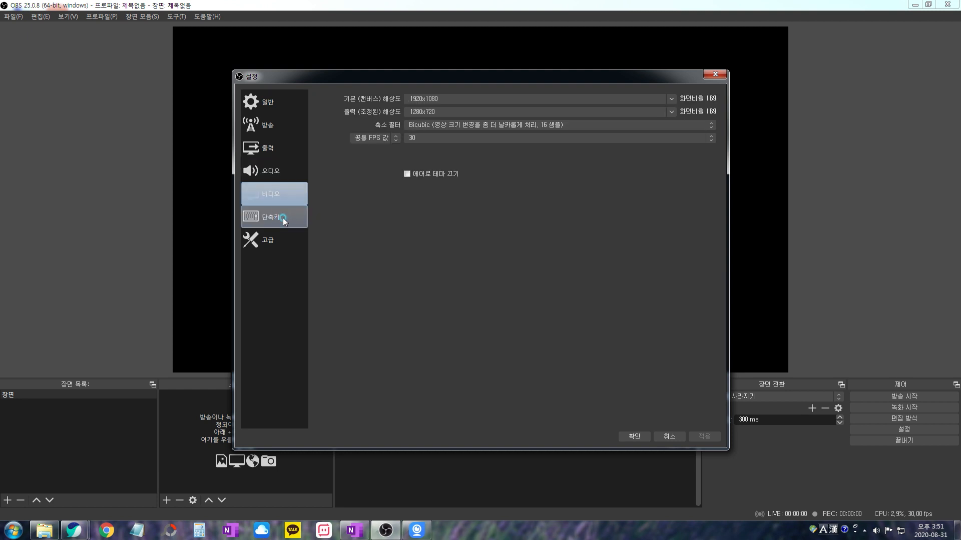
pyautogui.click(283, 215)
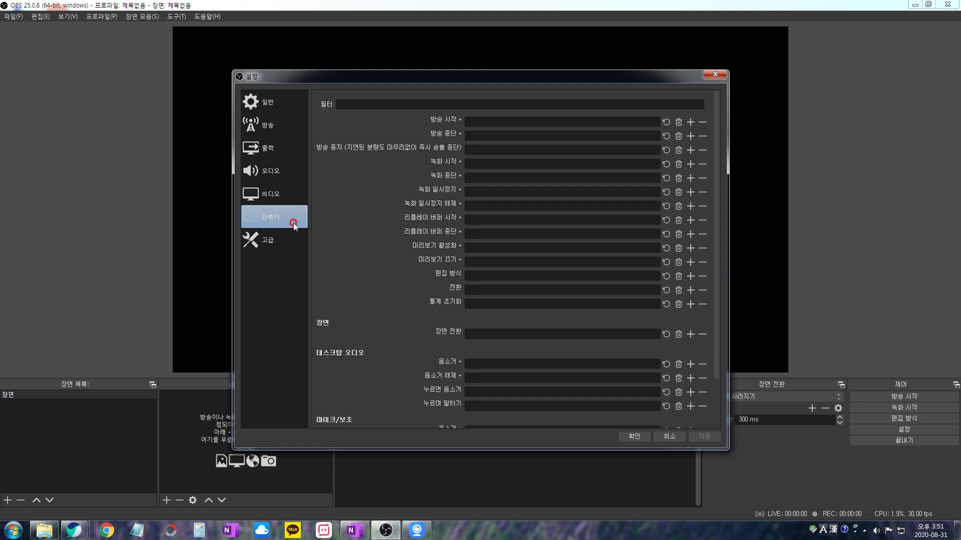
pyautogui.click(282, 107)
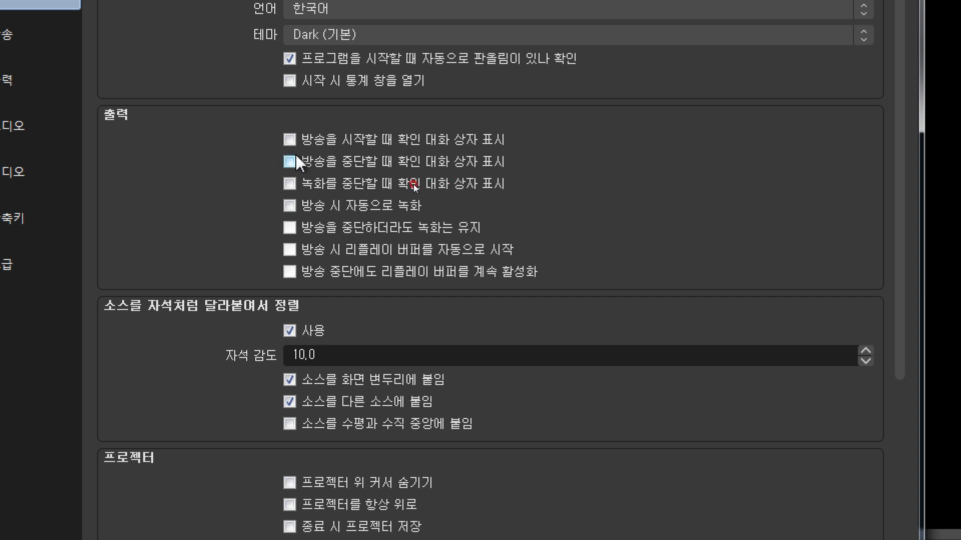
# In the general output options, enable the confirmation dialog when starting streams and automatic recording when streaming
pyautogui.click(288, 140)
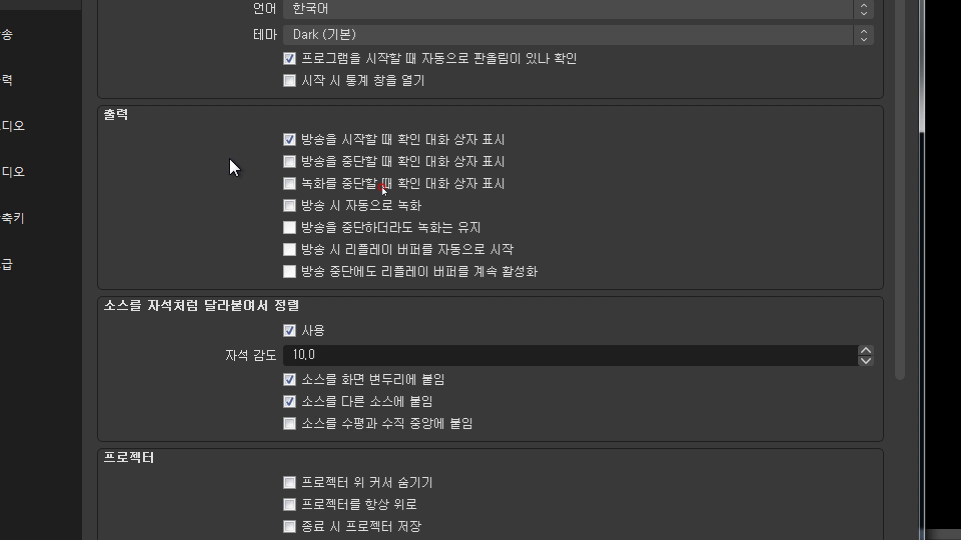
pyautogui.click(289, 205)
pyautogui.scroll(-1, 398, 235)
pyautogui.scroll(-1, 275, 469)
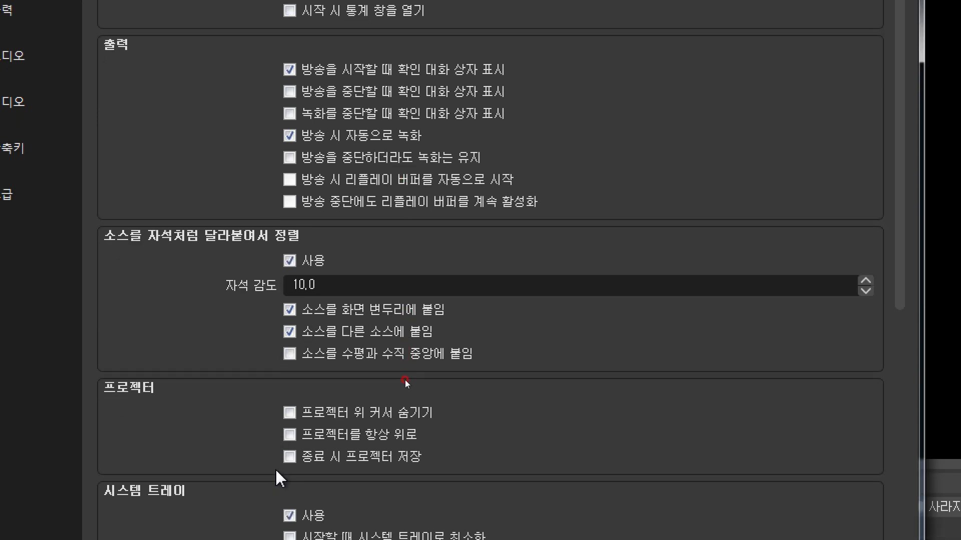
pyautogui.scroll(-1, 276, 470)
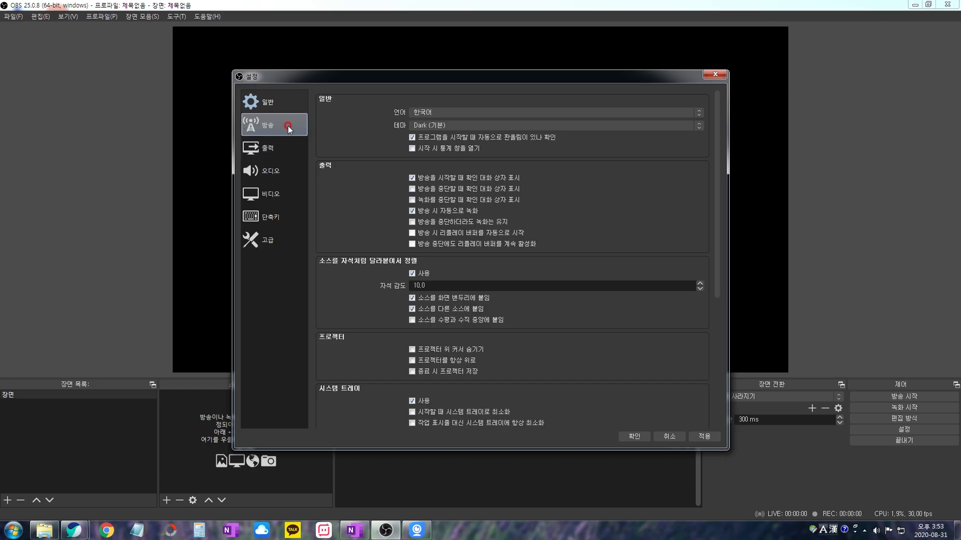
# Set the streaming service to YouTube / YouTube Gaming in the stream settings
pyautogui.click(289, 129)
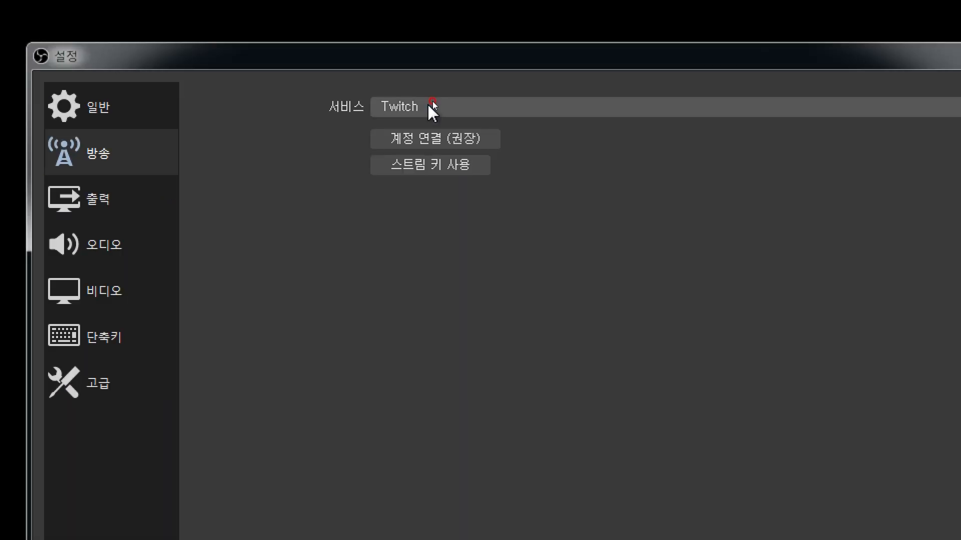
pyautogui.click(429, 106)
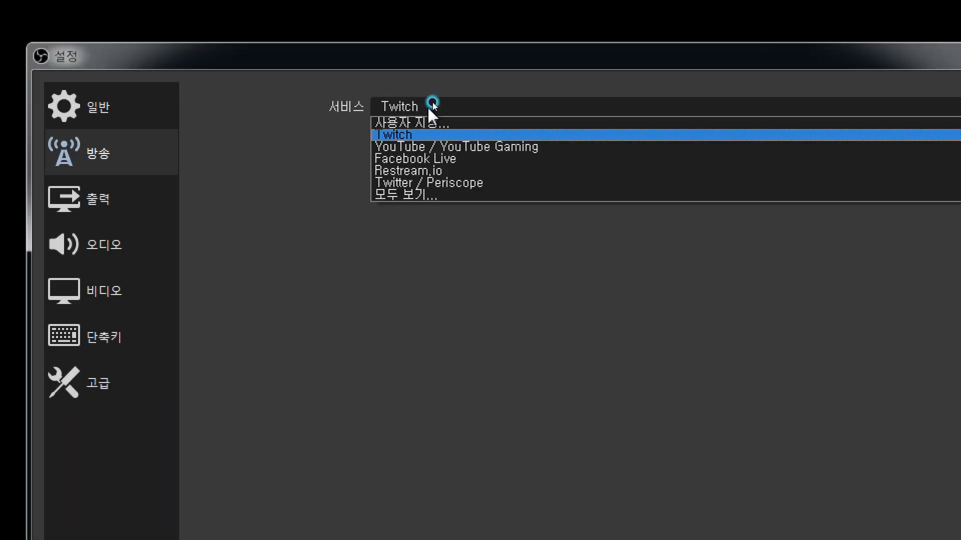
pyautogui.click(429, 150)
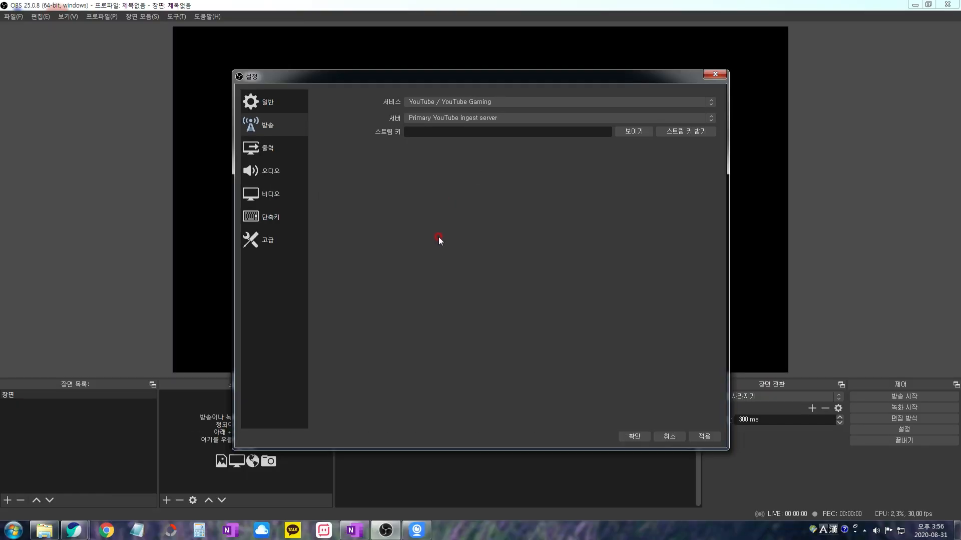
# Switch to Chrome, go to YouTube and open the live control room for a new live stream
pyautogui.click(119, 535)
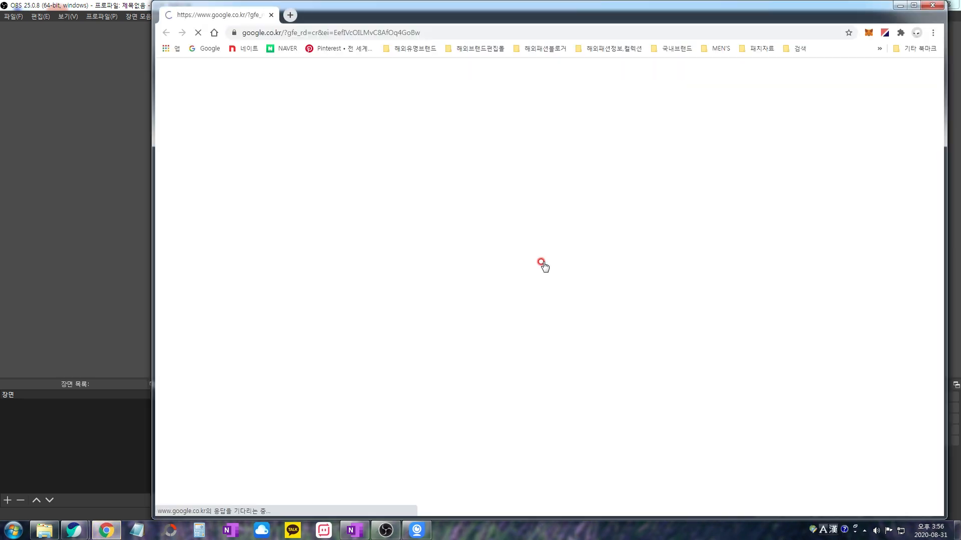
pyautogui.click(898, 74)
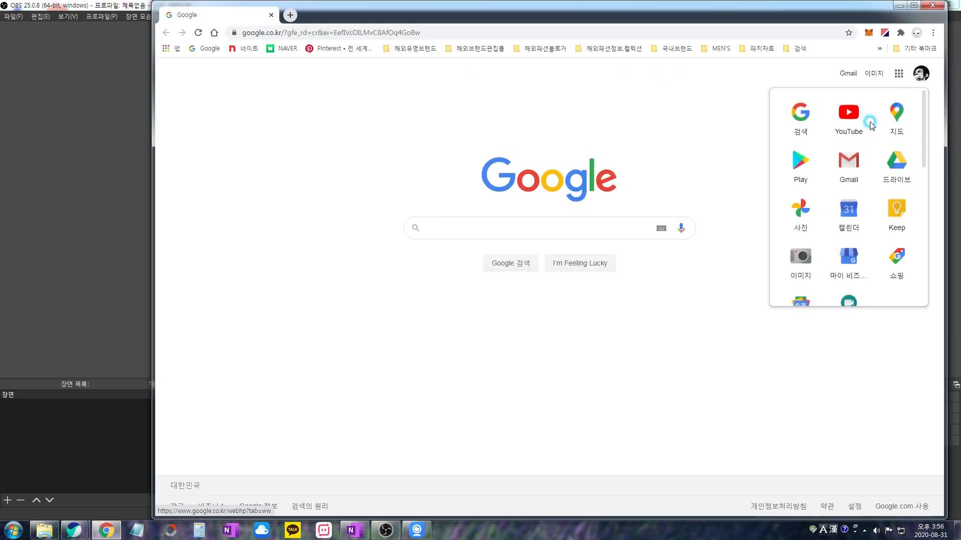
pyautogui.click(852, 118)
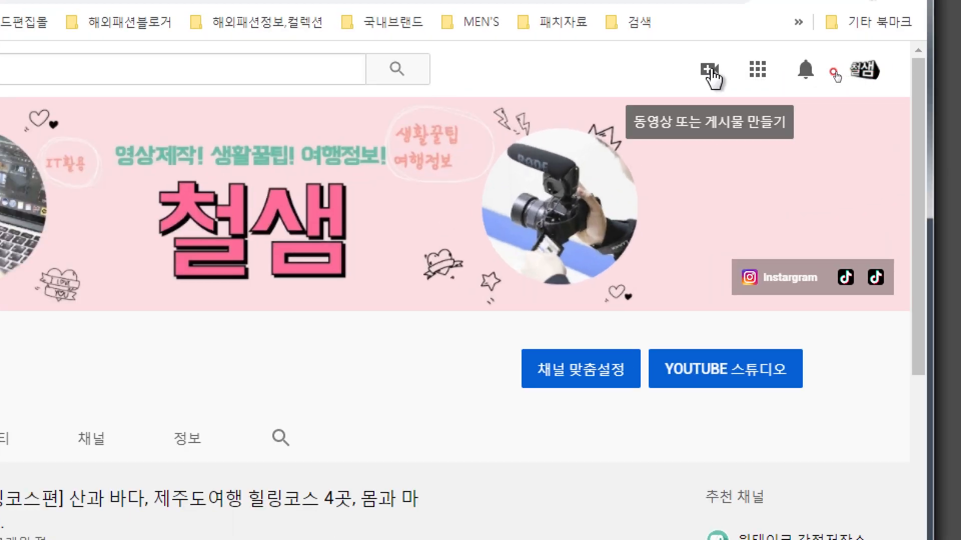
pyautogui.click(711, 70)
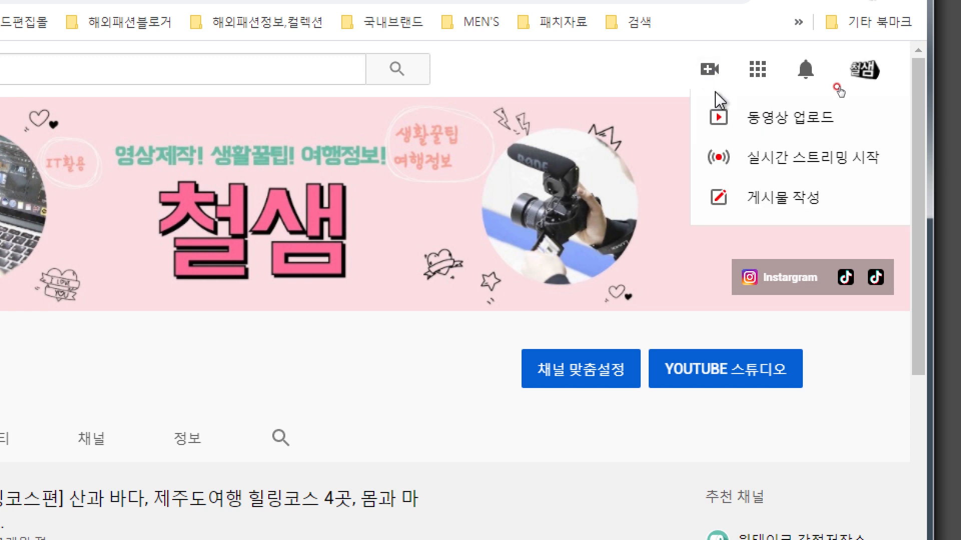
pyautogui.click(764, 161)
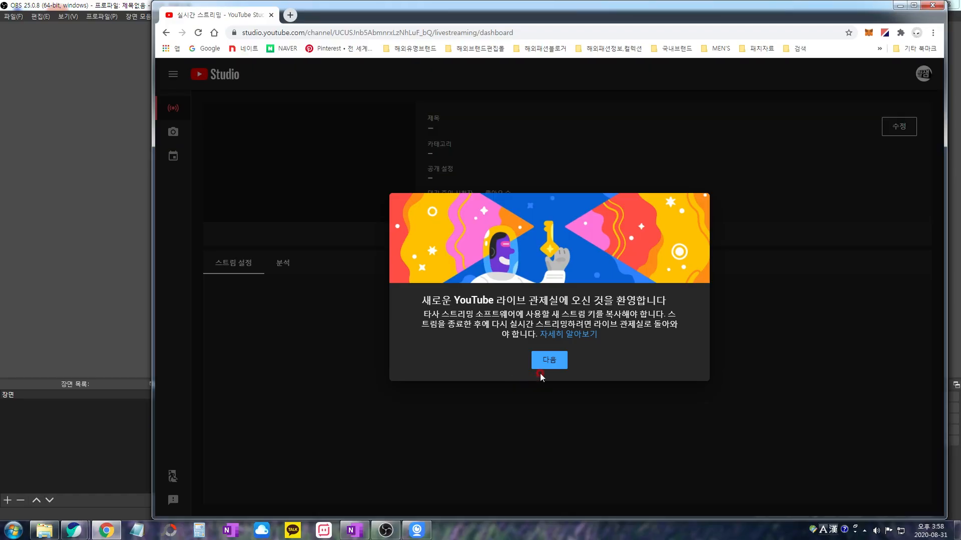
pyautogui.click(547, 361)
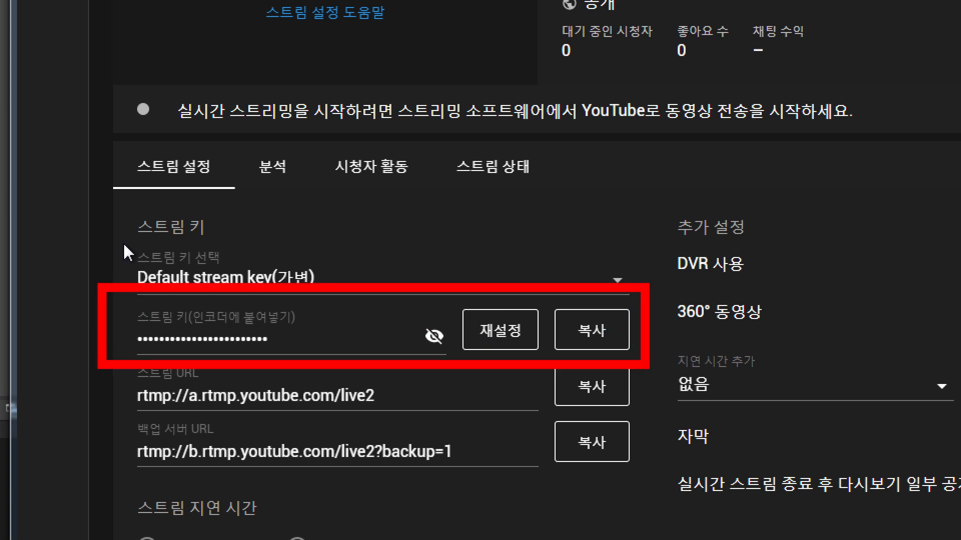
# Copy the stream key from YouTube Studio, paste it into the stream key field in OBS and save the settings
pyautogui.click(591, 340)
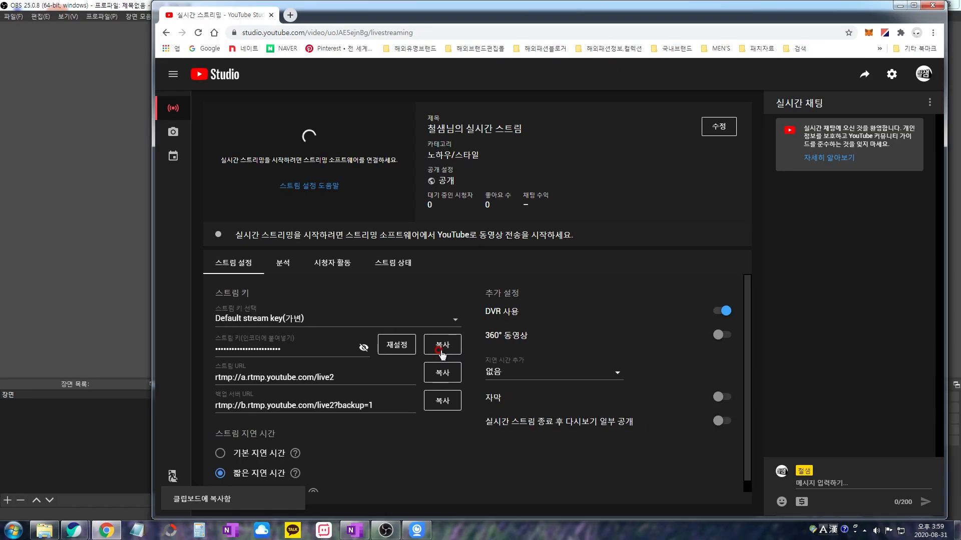
pyautogui.click(90, 142)
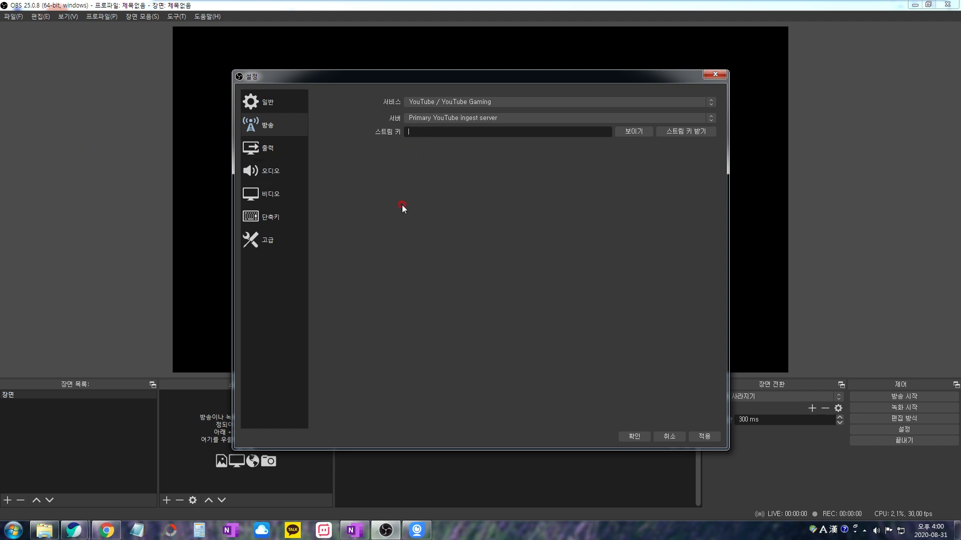
pyautogui.hotkey('ctrl', 'v')
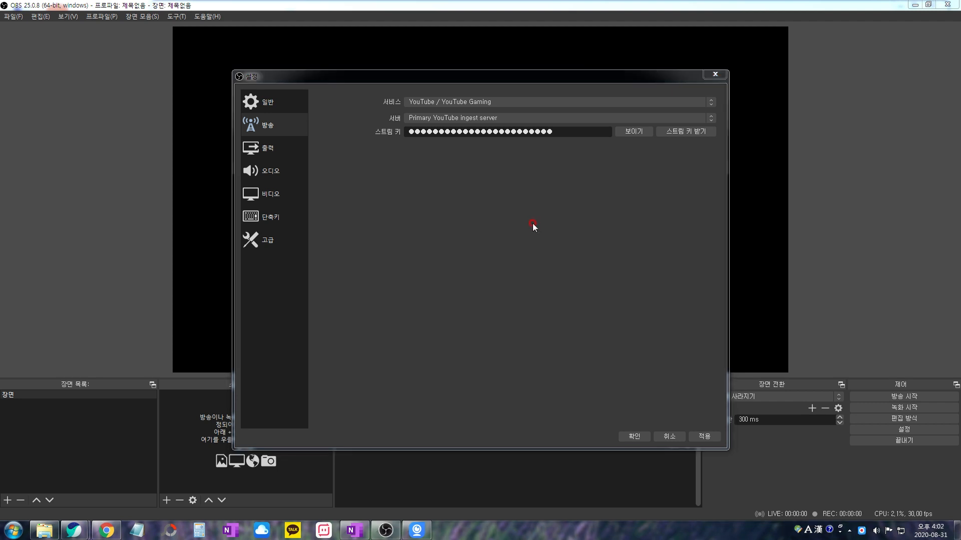
pyautogui.click(703, 434)
pyautogui.click(642, 435)
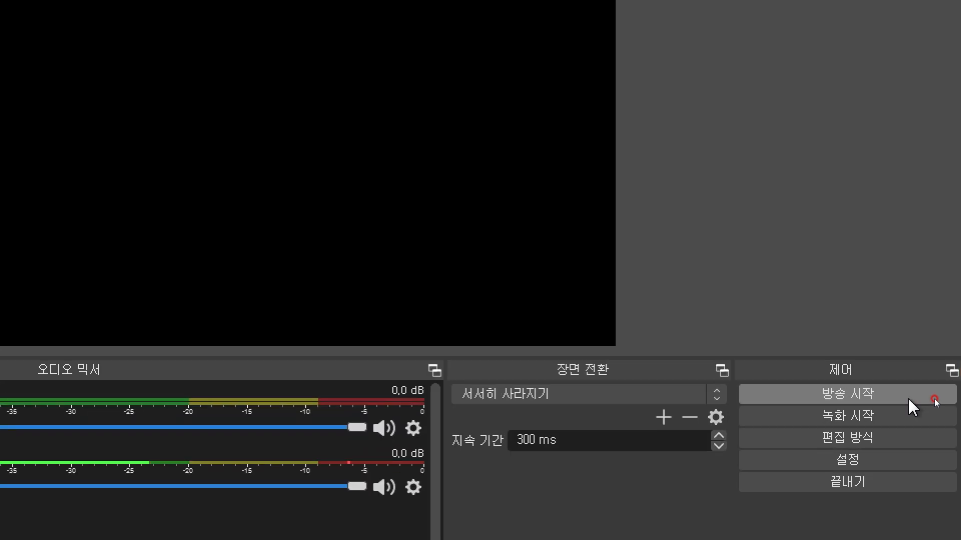
# Try to start the live stream and confirm the start
pyautogui.click(888, 400)
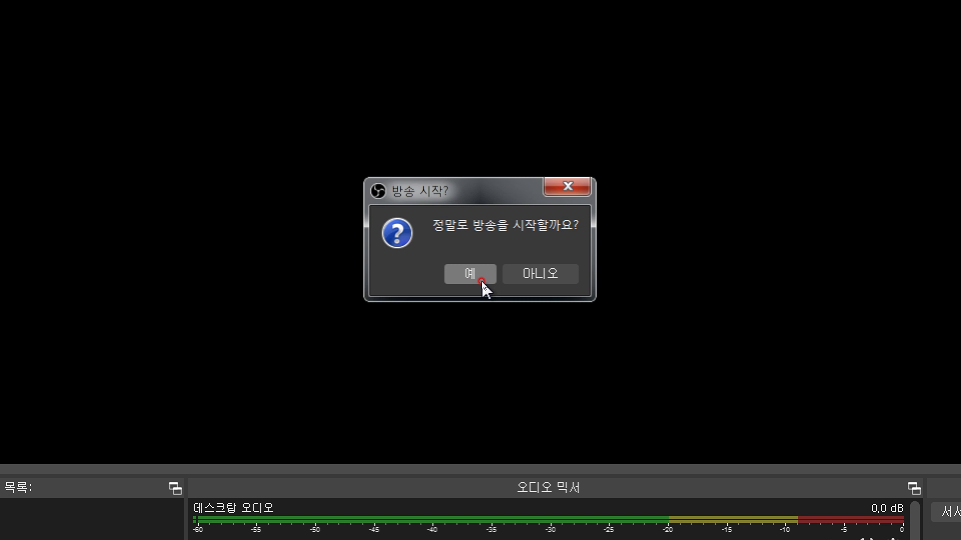
pyautogui.click(481, 281)
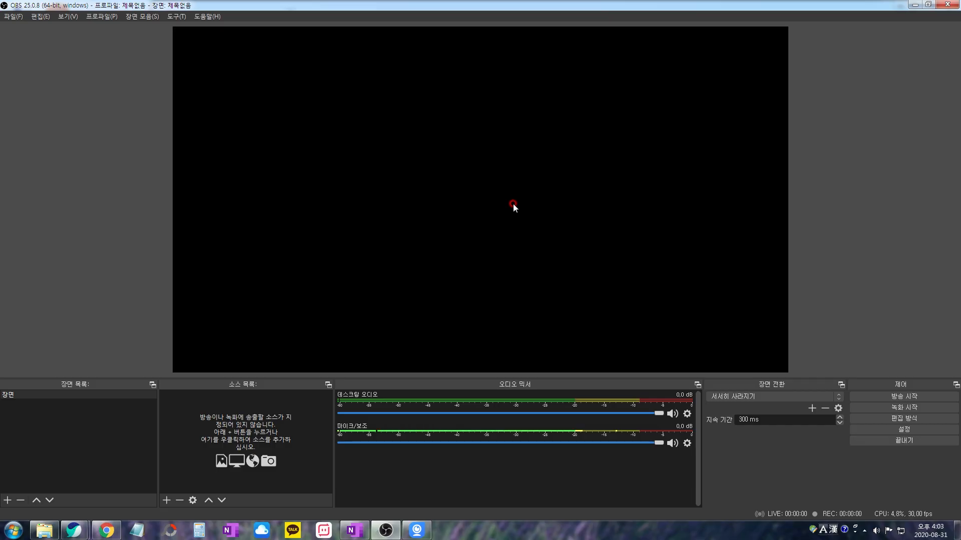
# Set the streaming video bitrate to 7000 Kbps in the output settings
pyautogui.click(880, 429)
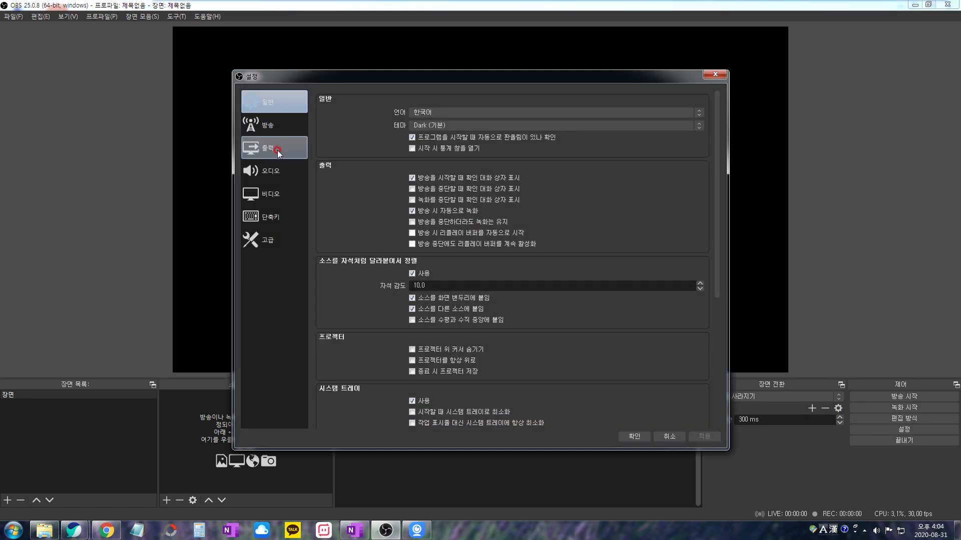
pyautogui.click(285, 153)
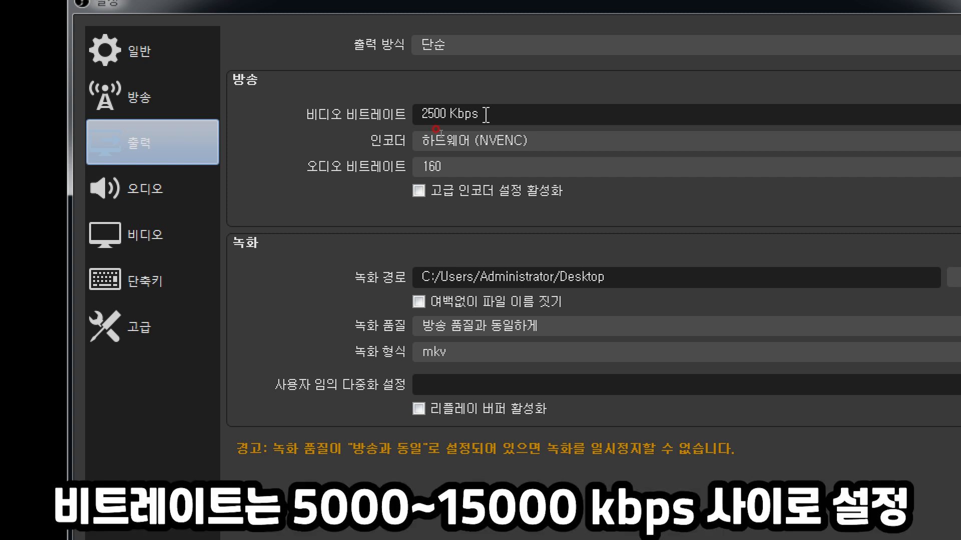
pyautogui.moveTo(485, 114); pyautogui.dragTo(368, 138)
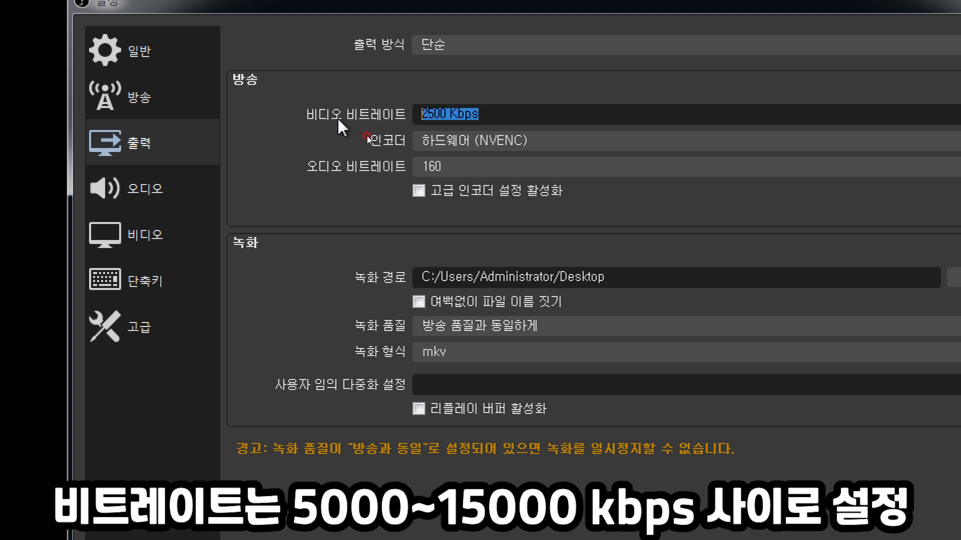
pyautogui.write('7000')
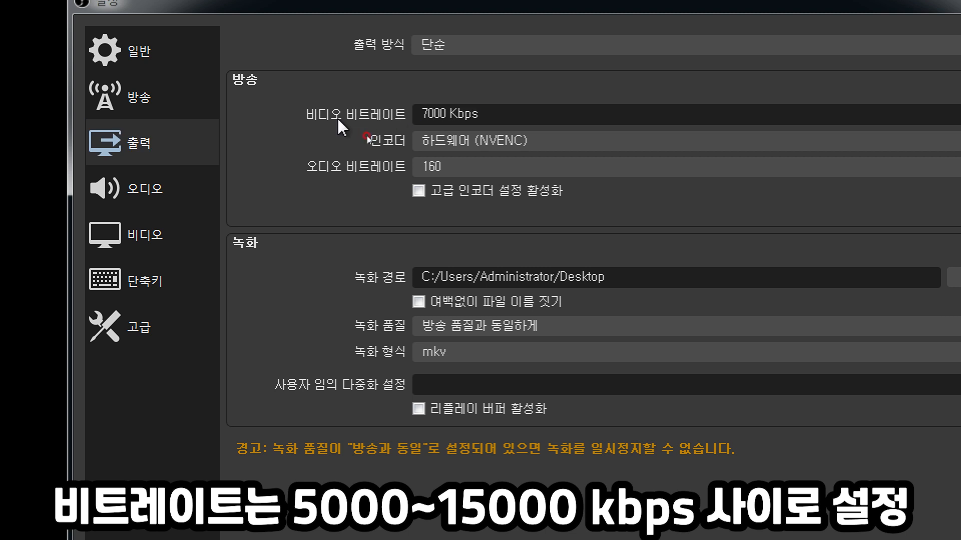
# Set the recording path to the desktop folder (바탕 화면) and the recording format to mp4
pyautogui.click(791, 276)
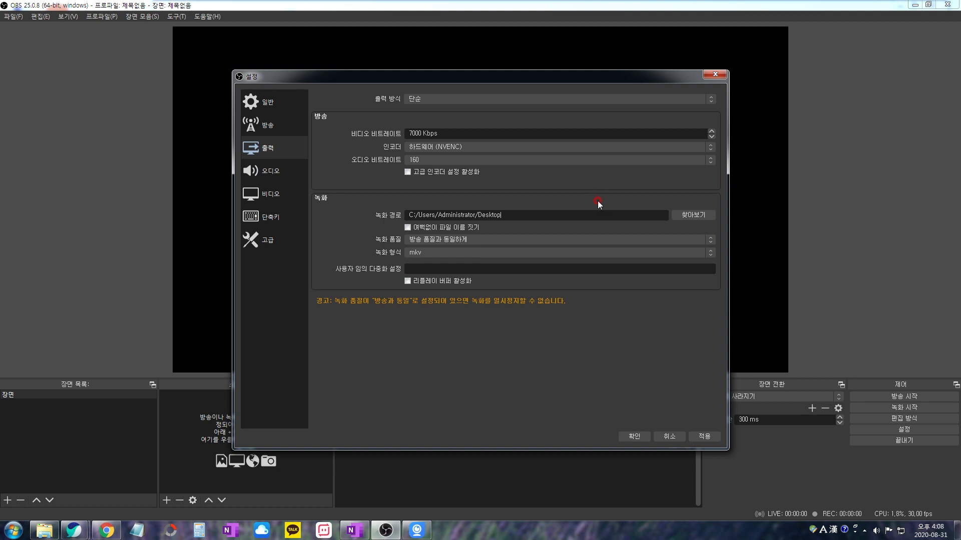
pyautogui.click(684, 220)
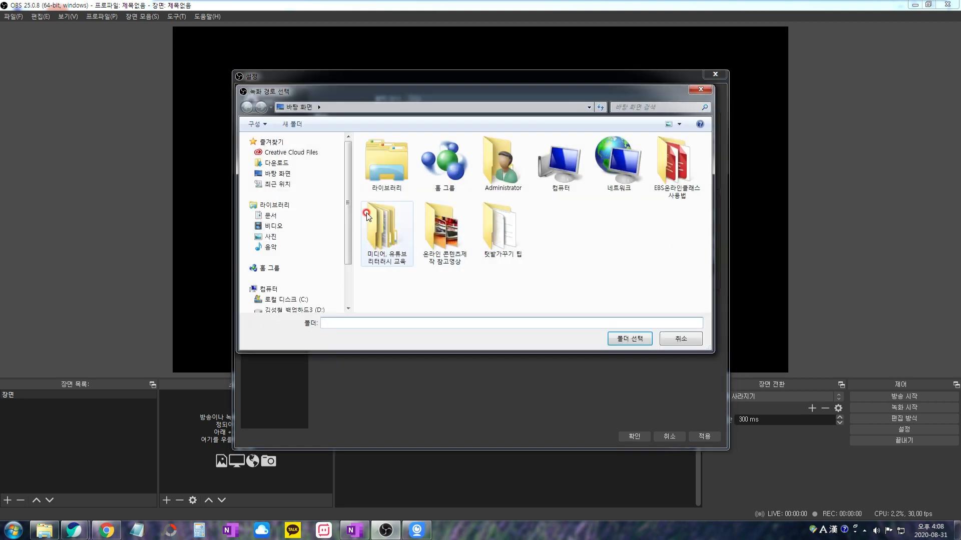
pyautogui.click(277, 173)
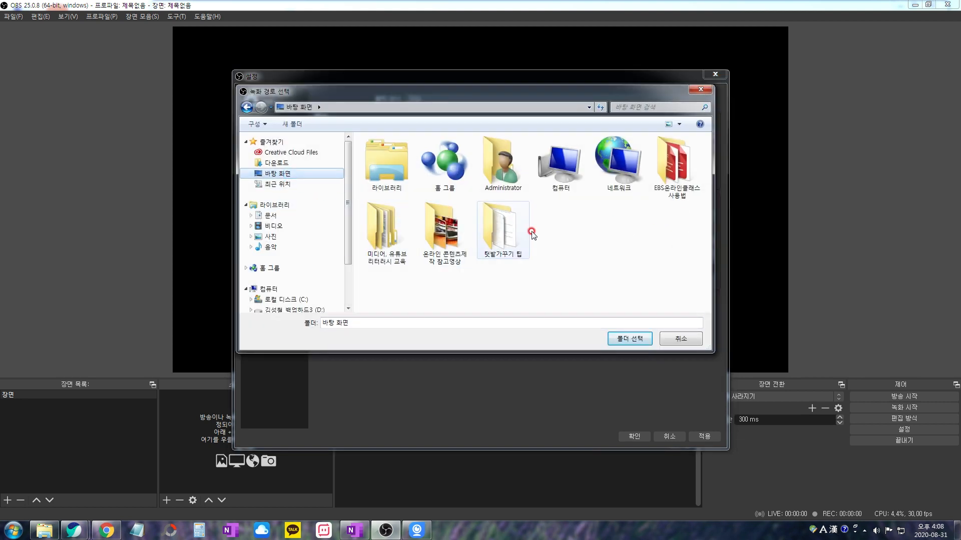
pyautogui.click(621, 338)
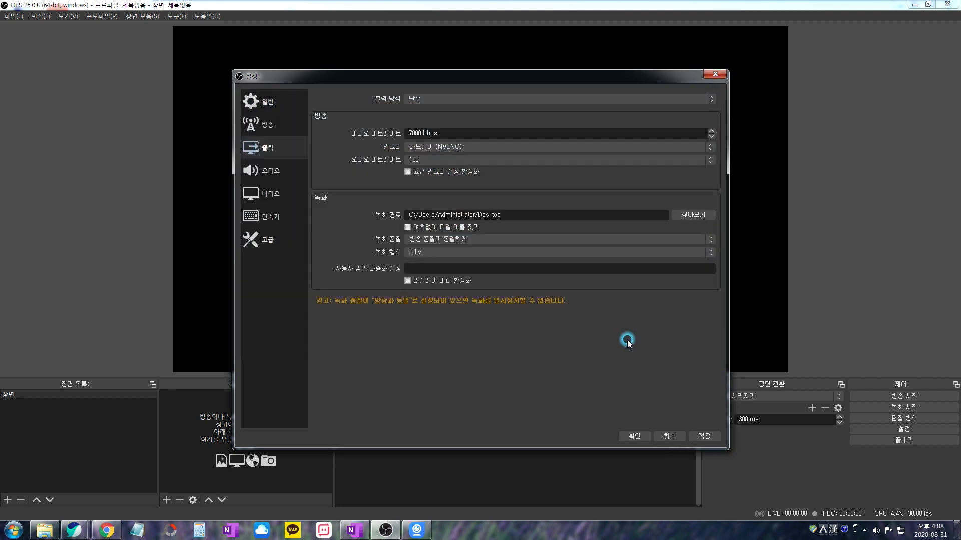
pyautogui.click(418, 254)
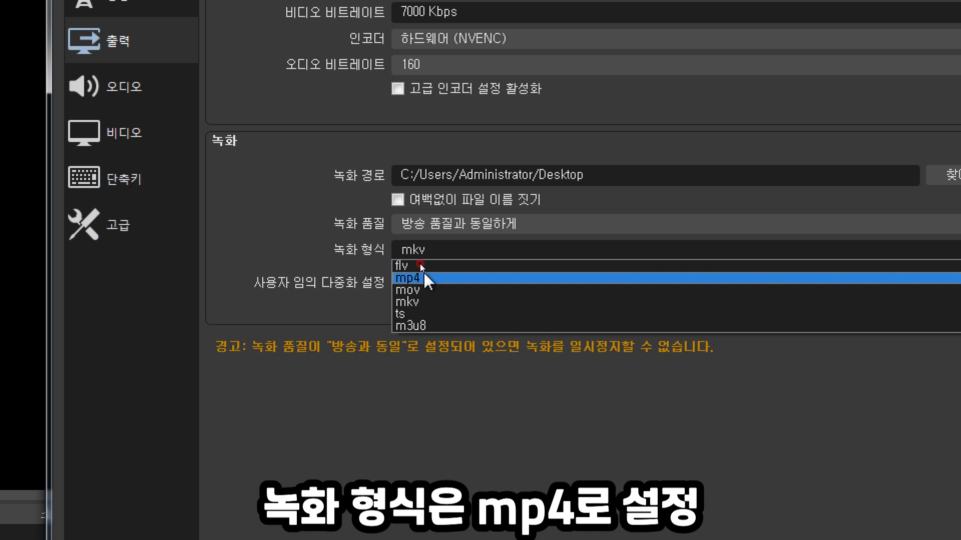
pyautogui.click(423, 277)
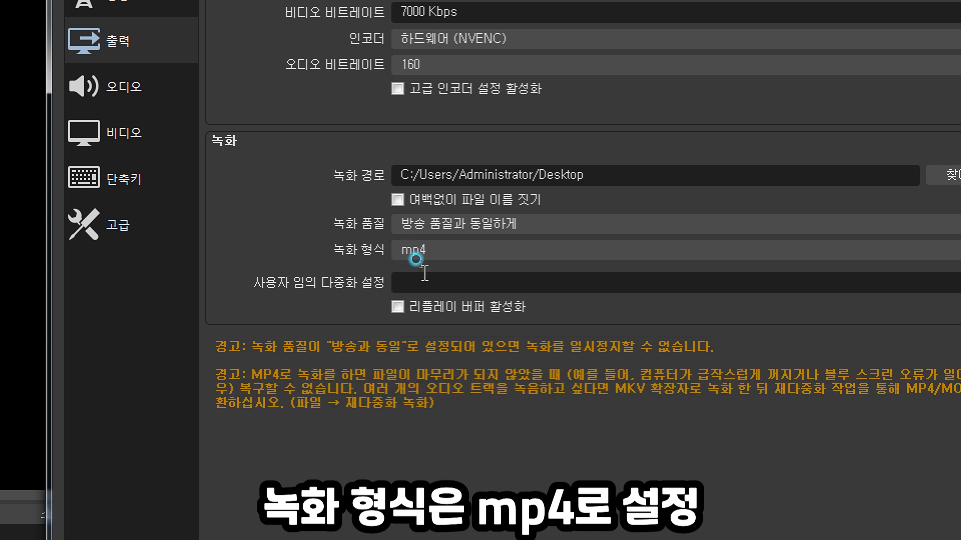
# Set the output (scaled) resolution to 1920x1080 in the video settings, apply it and close the settings
pyautogui.click(293, 175)
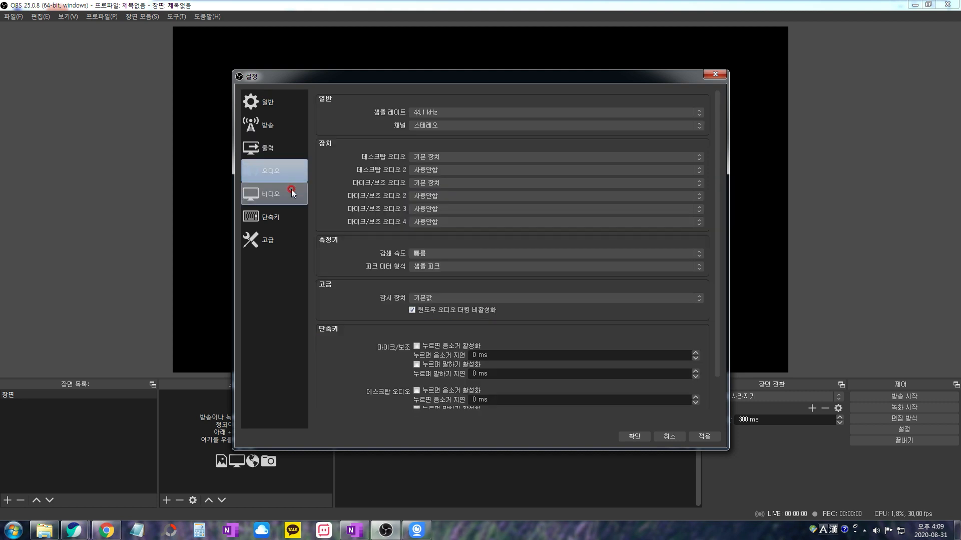
pyautogui.click(292, 196)
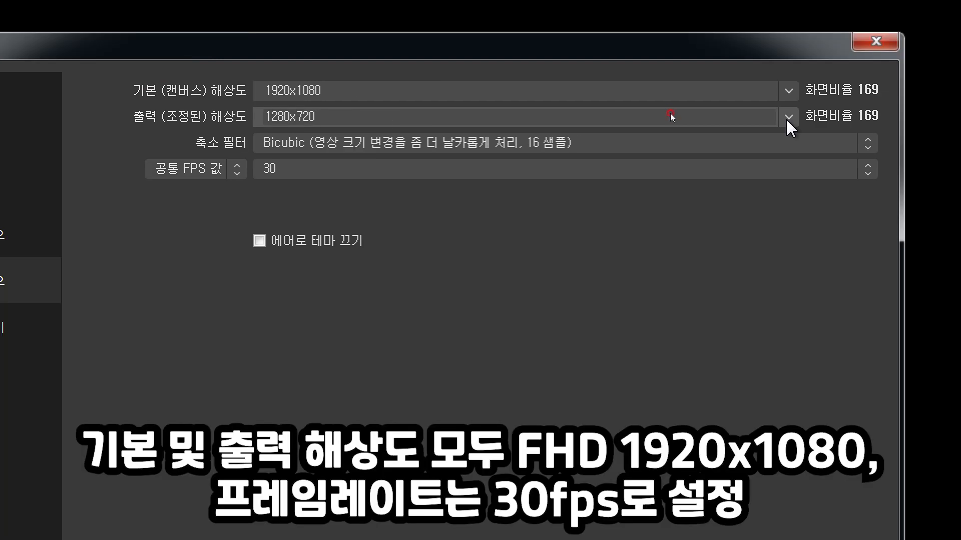
pyautogui.click(788, 118)
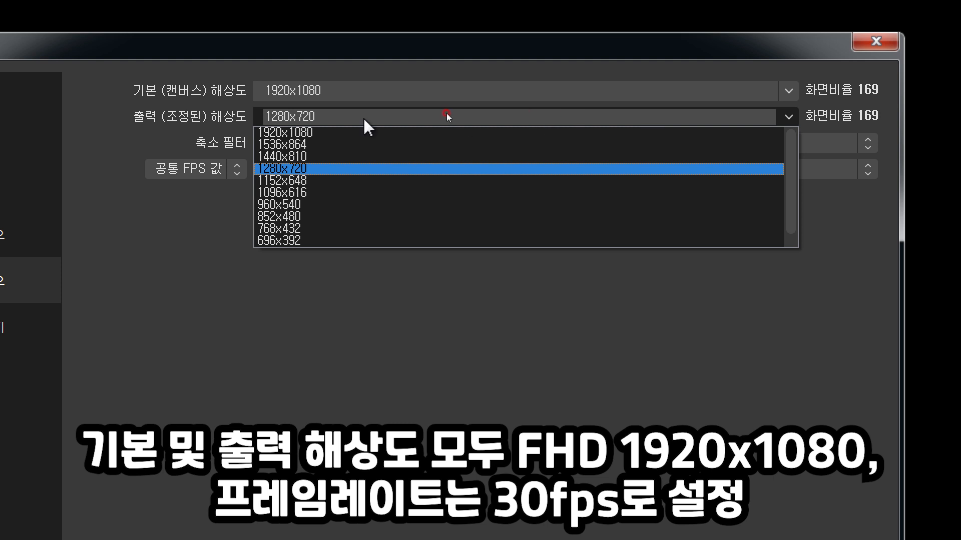
pyautogui.click(320, 135)
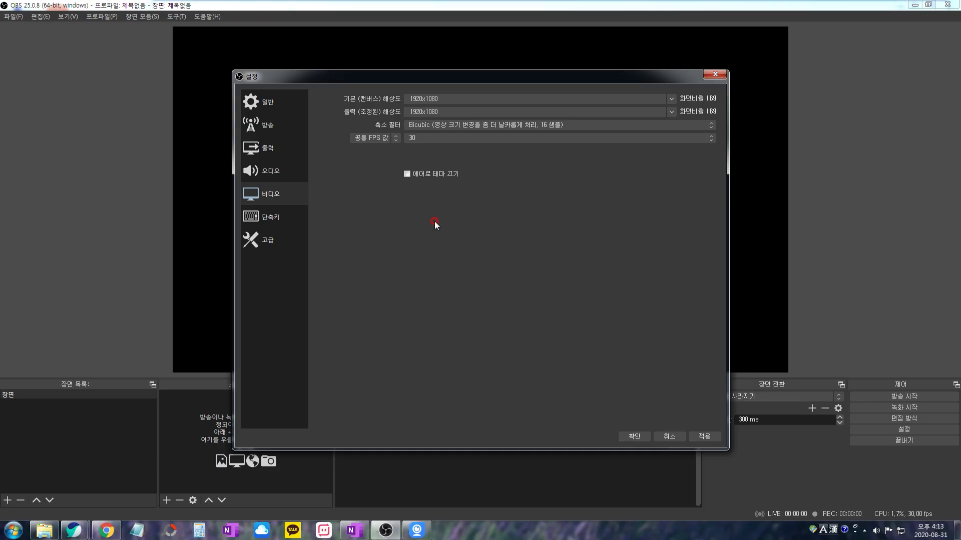
pyautogui.click(705, 437)
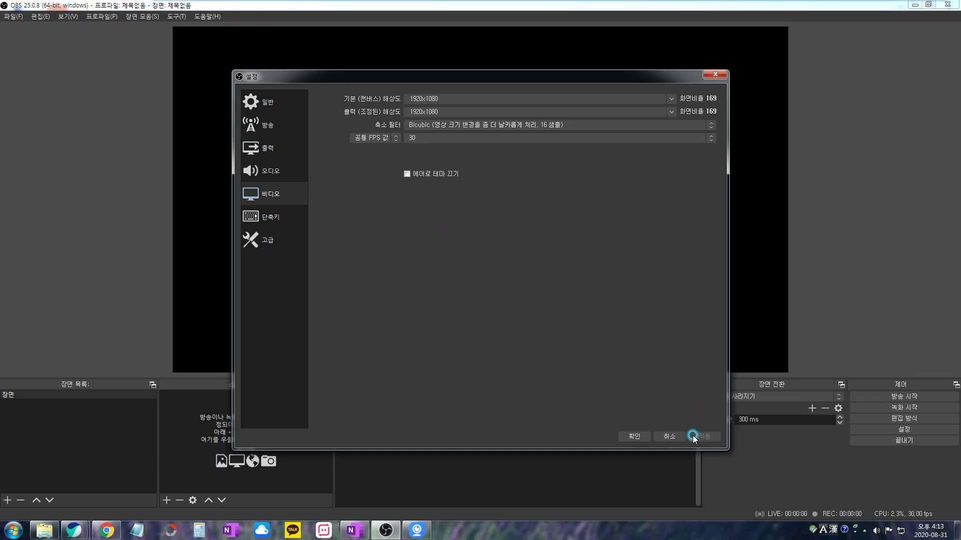
pyautogui.click(636, 437)
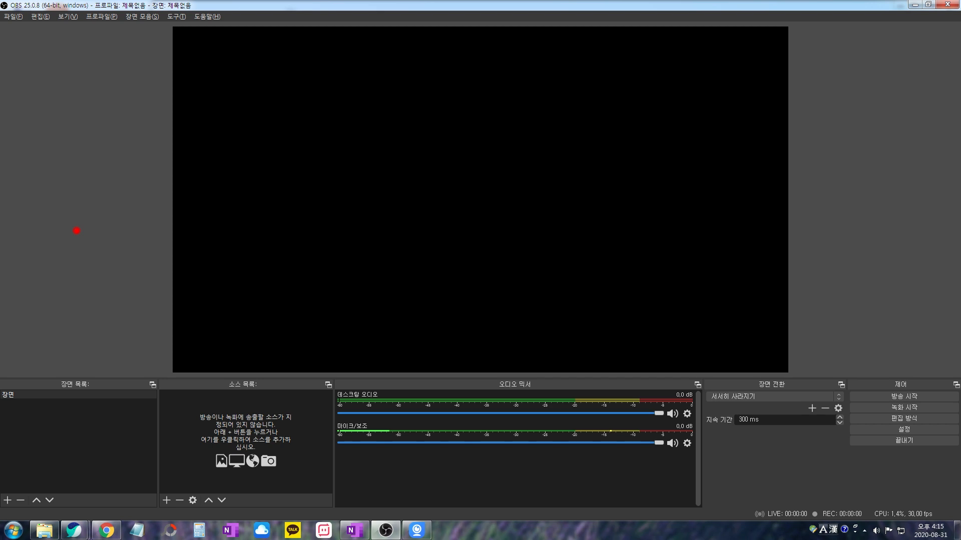
pyautogui.moveTo(164, 26)
pyautogui.mouseDown()
pyautogui.moveTo(453, 236)
pyautogui.moveTo(779, 359)
pyautogui.moveTo(794, 374)
pyautogui.mouseUp()
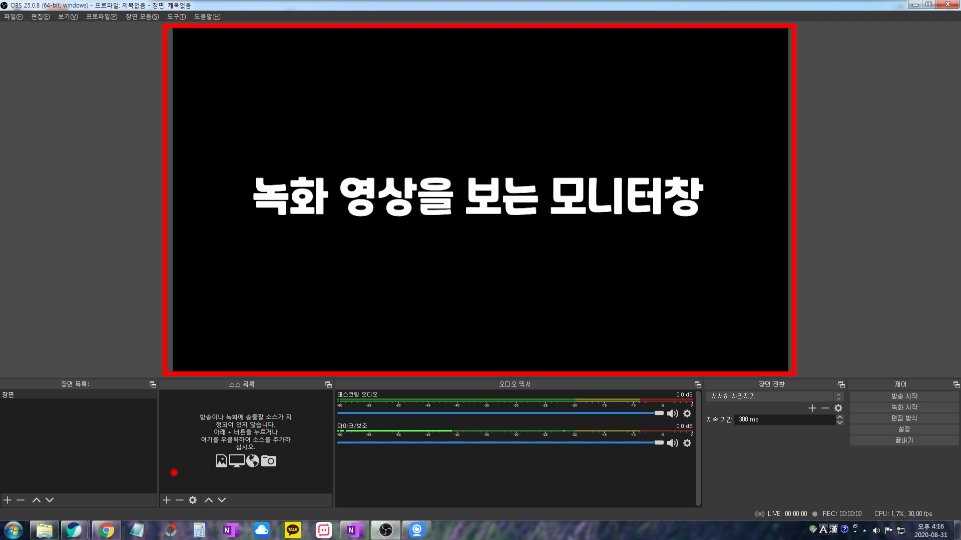
pyautogui.moveTo(1, 376)
pyautogui.mouseDown()
pyautogui.moveTo(20, 409)
pyautogui.moveTo(155, 508)
pyautogui.mouseUp()
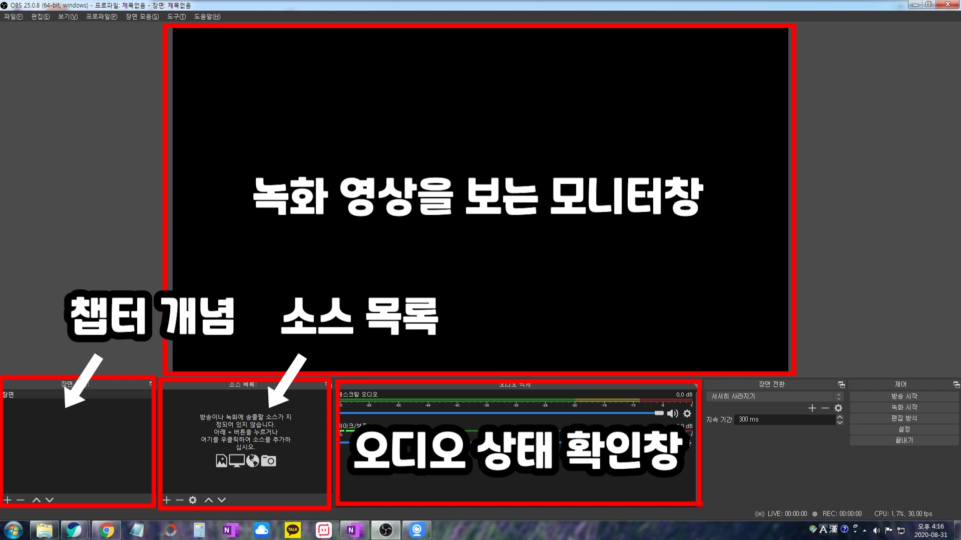
pyautogui.moveTo(795, 387)
pyautogui.mouseDown()
pyautogui.moveTo(799, 400)
pyautogui.moveTo(811, 367)
pyautogui.mouseUp()
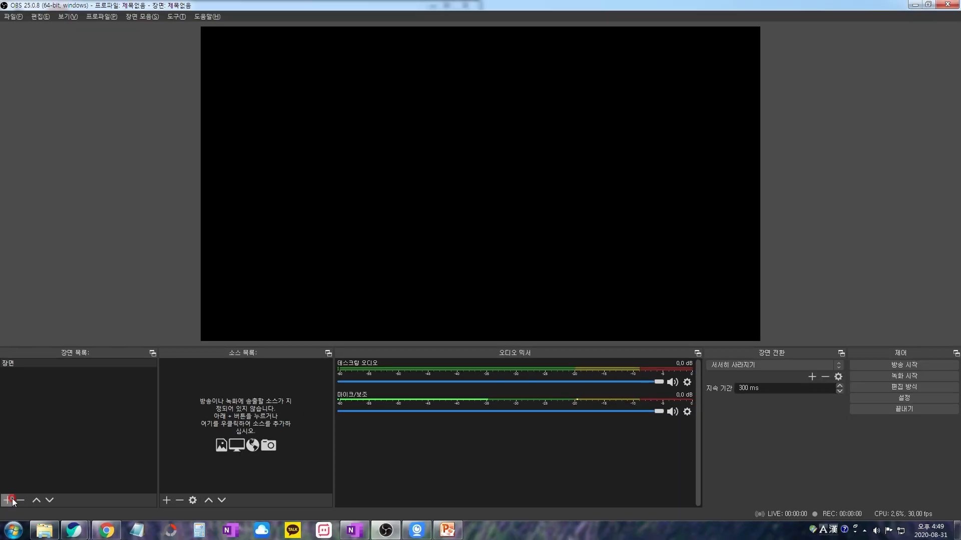
# Add two new scenes, 장면 2 and 장면 3, accepting the suggested names
pyautogui.click(17, 463)
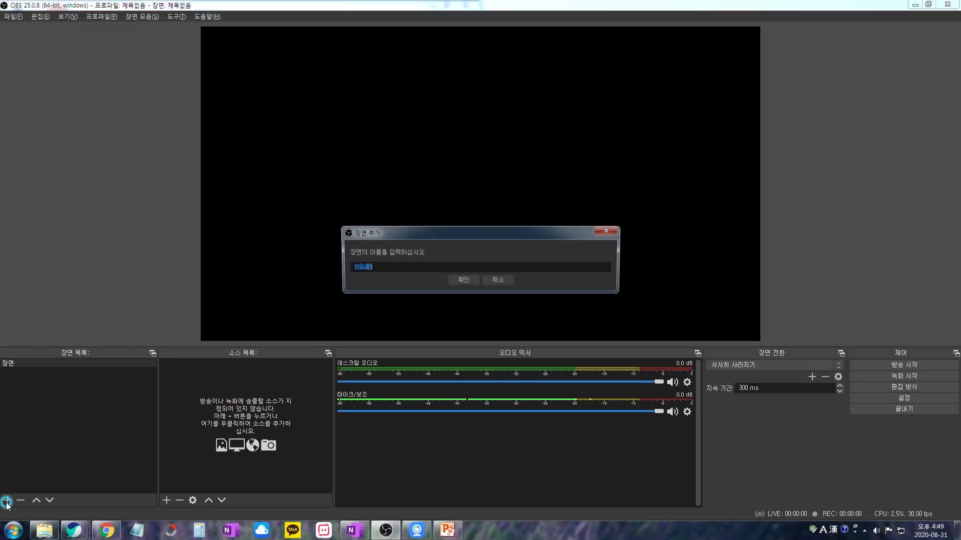
pyautogui.click(465, 282)
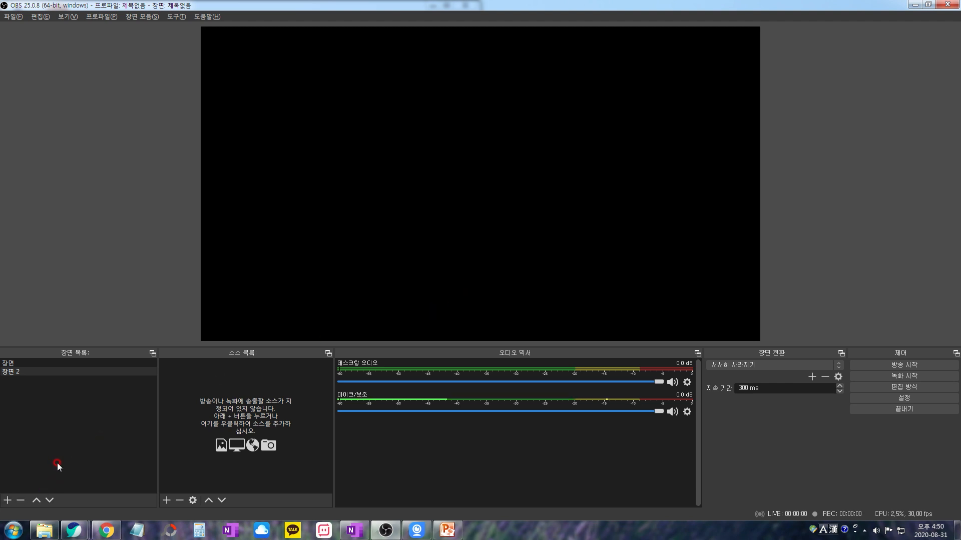
pyautogui.click(8, 501)
pyautogui.click(454, 284)
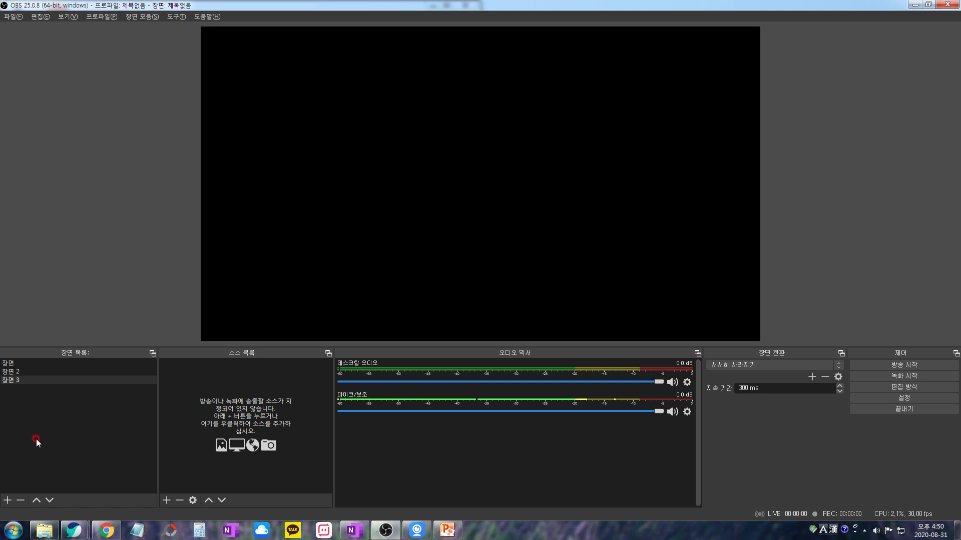
# Remove the scene 장면 3 from the scene list and confirm the removal
pyautogui.click(14, 380)
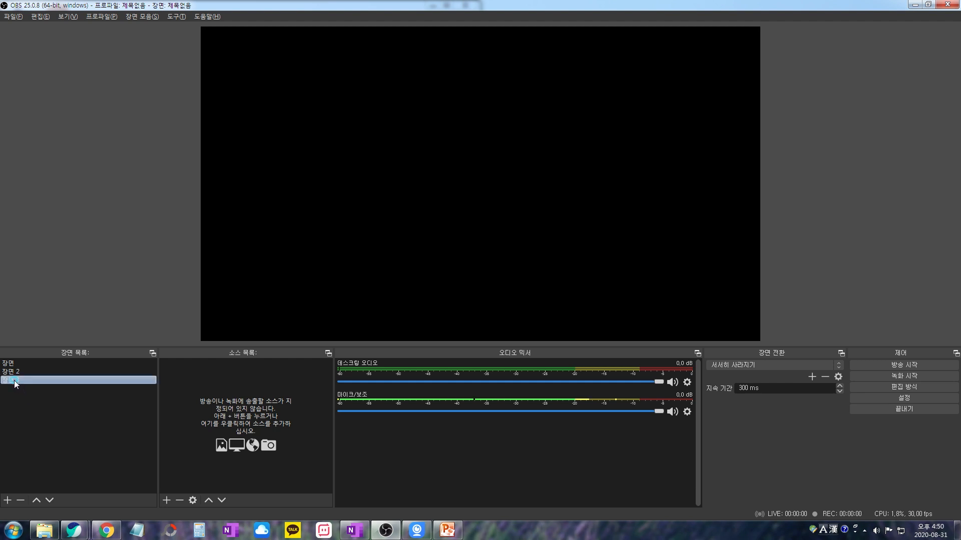
pyautogui.click(21, 500)
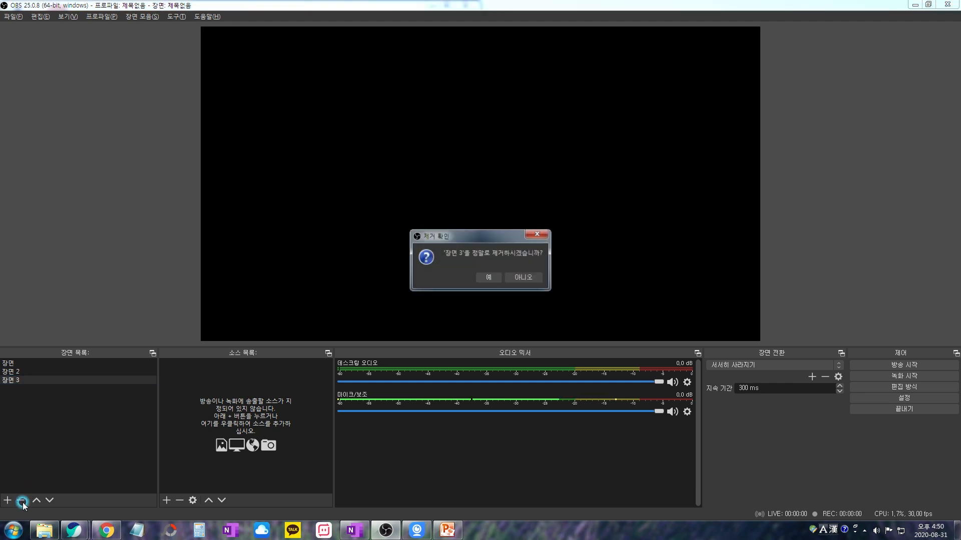
pyautogui.click(495, 276)
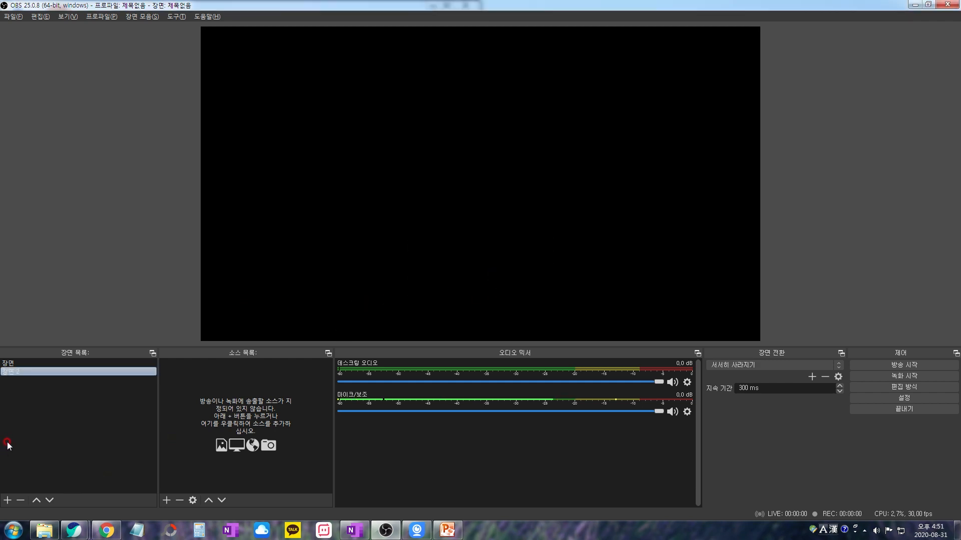
pyautogui.click(231, 399)
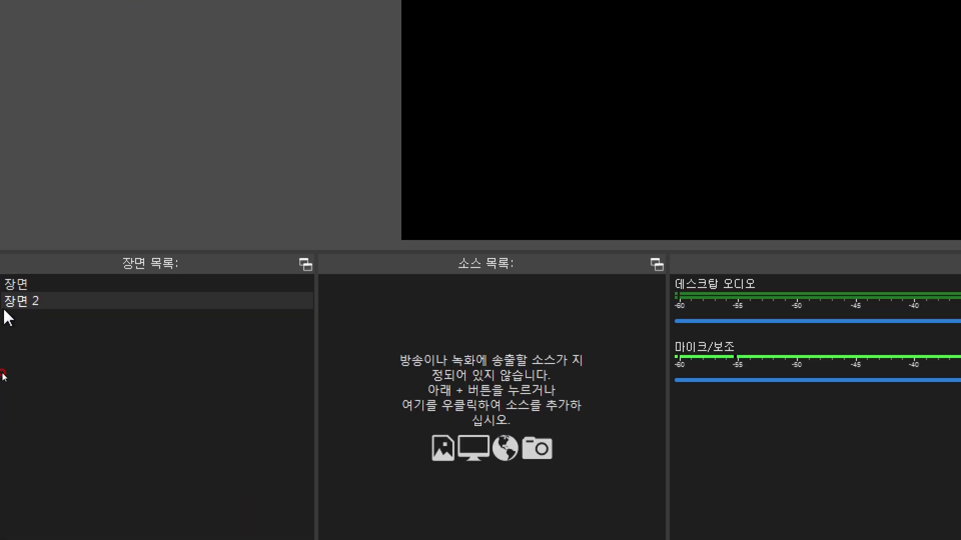
# Rename the first scene, 장면, as "챕터1- 영상기초"
pyautogui.click(15, 290)
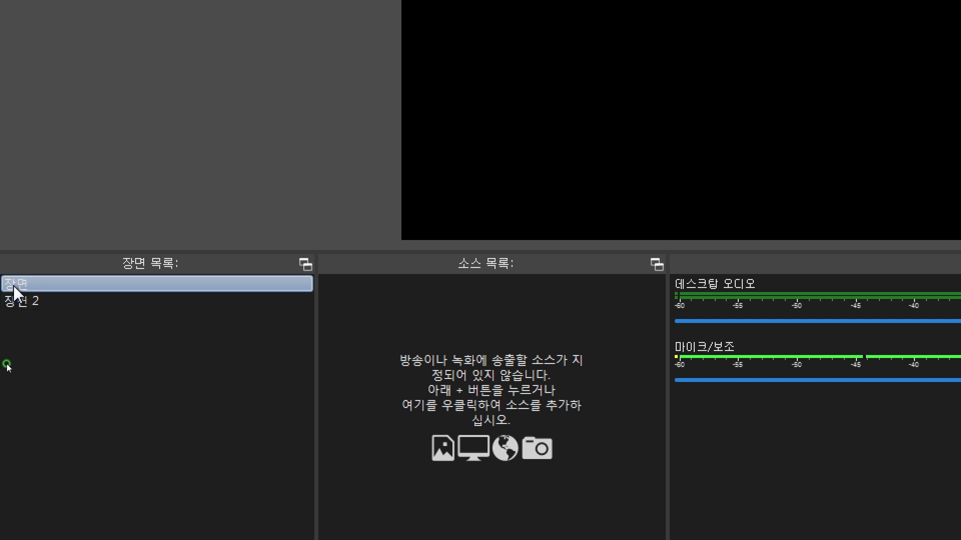
pyautogui.rightClick(11, 287)
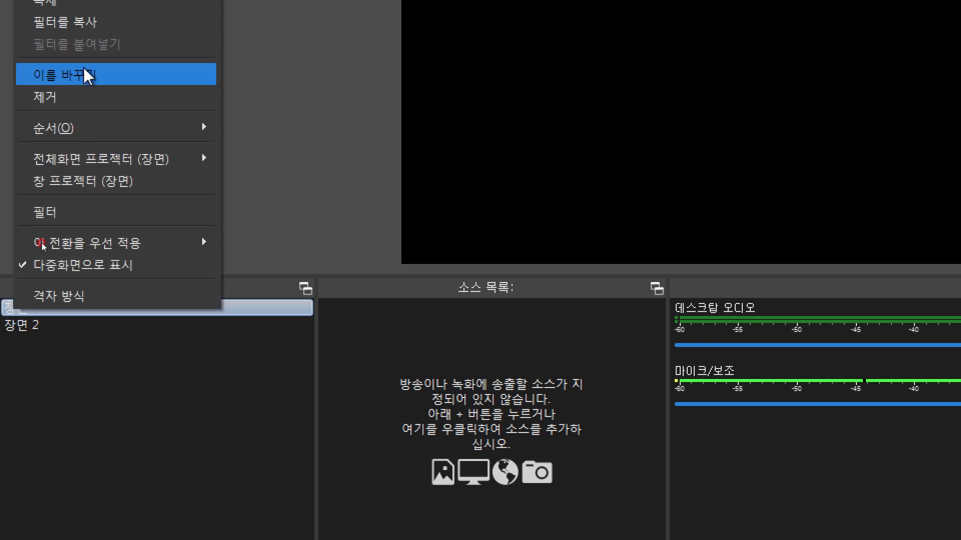
pyautogui.click(85, 74)
pyautogui.write('챕터1- 영')
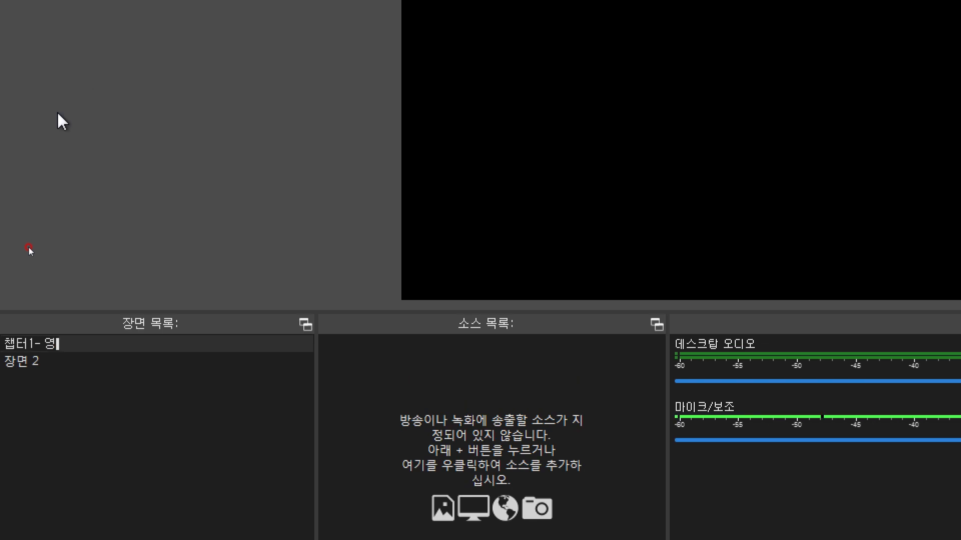
pyautogui.write('상기')
pyautogui.write('초')
pyautogui.press('Return')
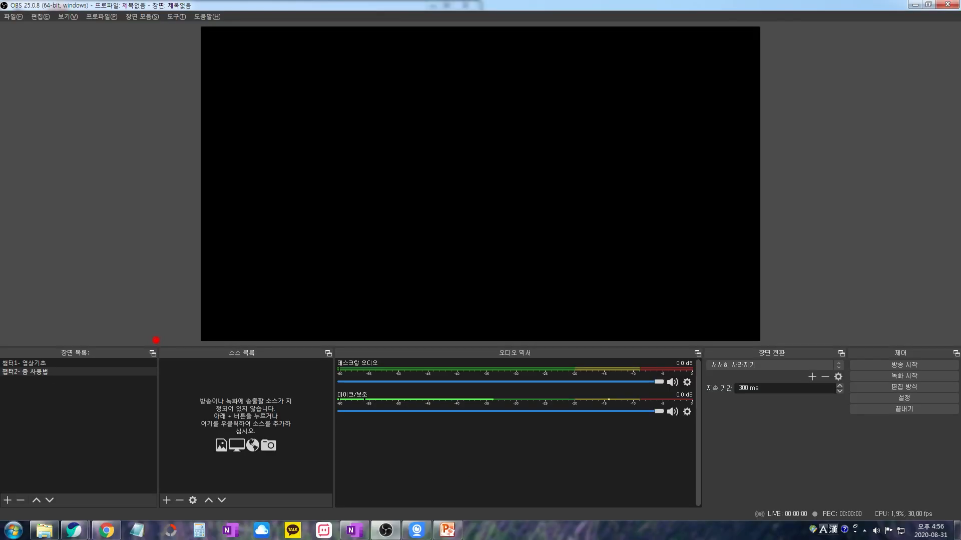
pyautogui.moveTo(156, 338); pyautogui.dragTo(332, 507)
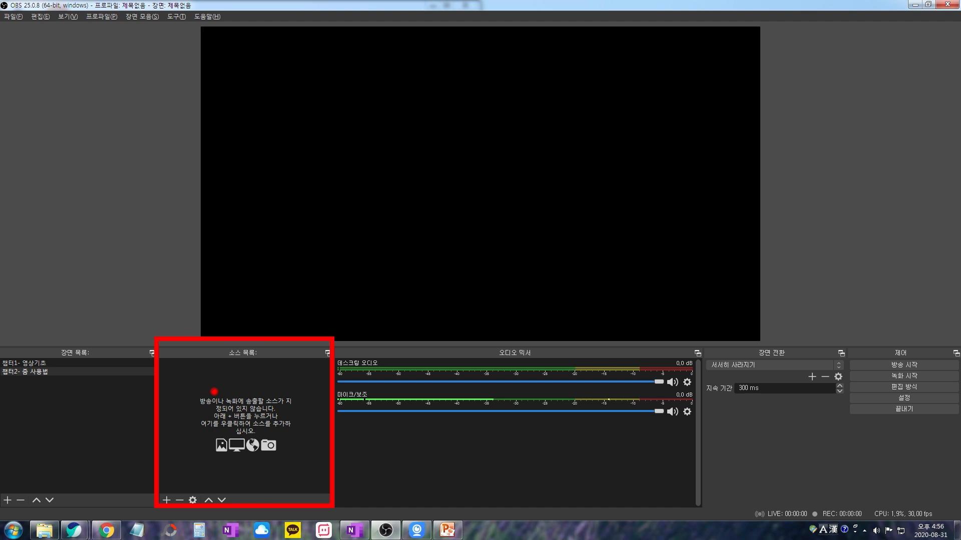
pyautogui.rightClick(205, 436)
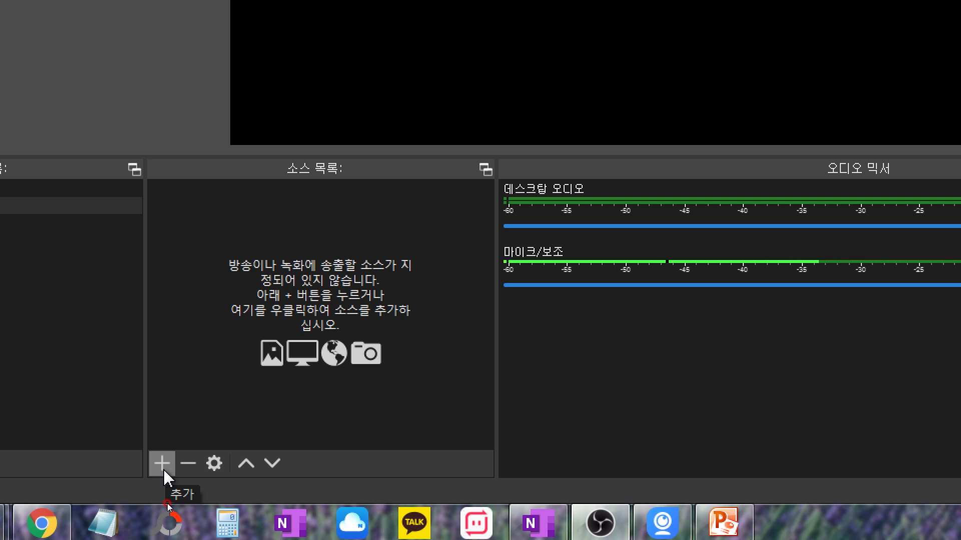
# Add a new video capture device source (비디오 캡쳐 장치) to the 챕터2 scene, using e2eSoft iVCam as the device
pyautogui.click(163, 468)
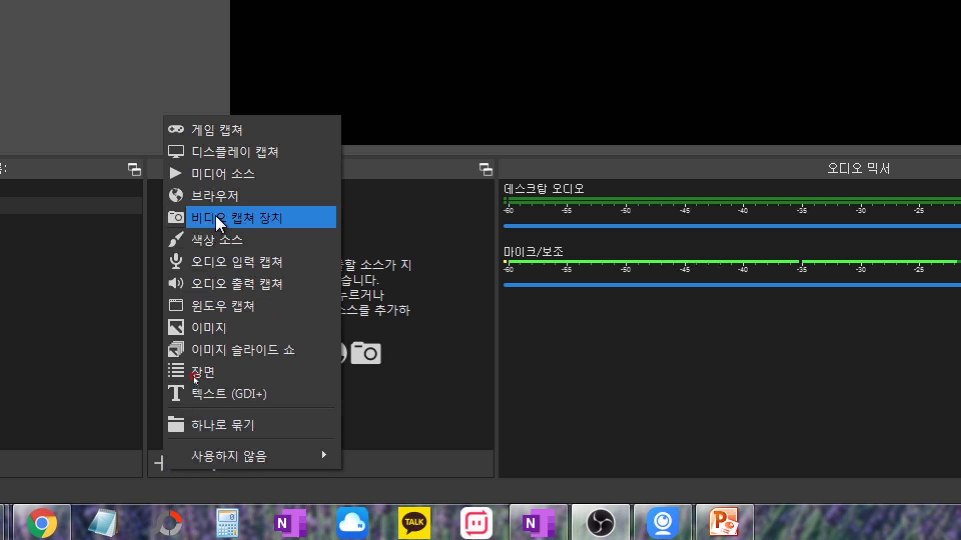
pyautogui.click(216, 219)
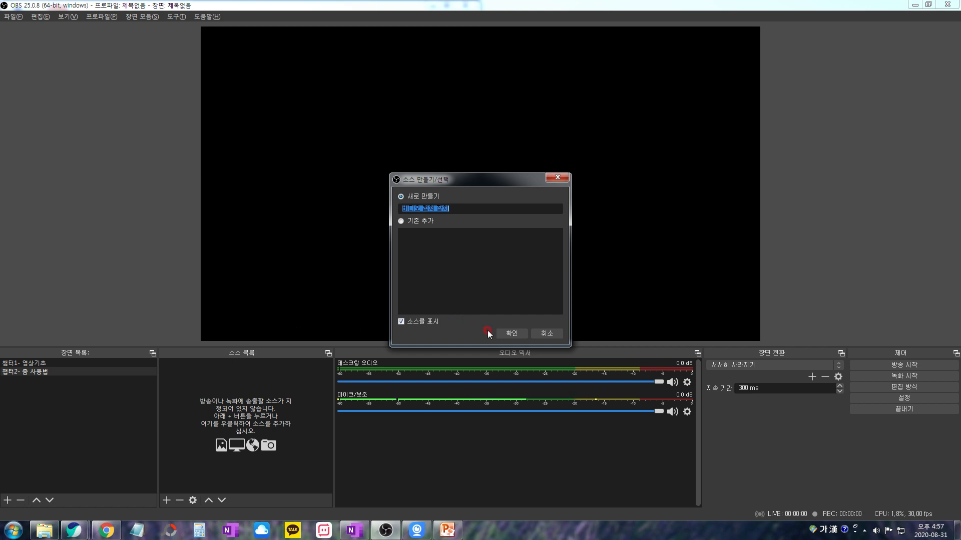
pyautogui.click(506, 332)
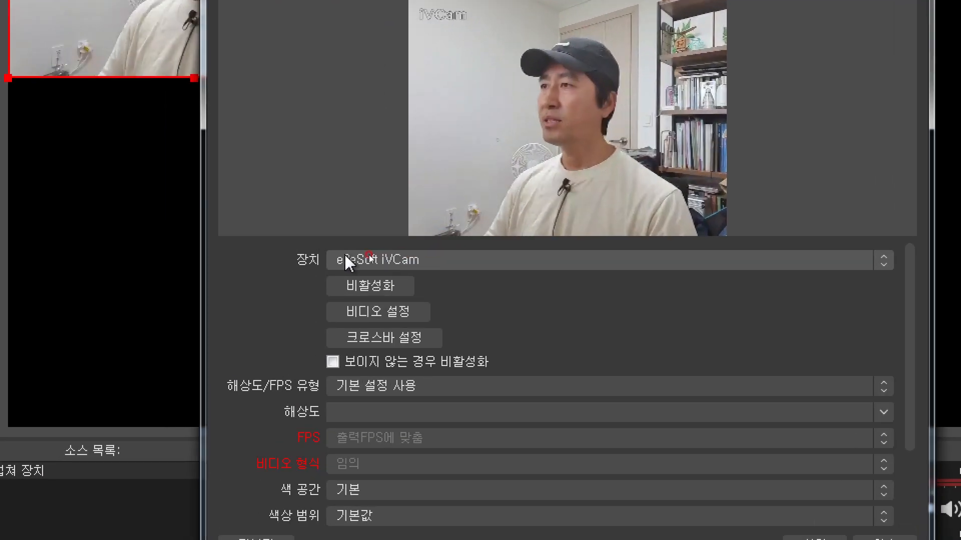
pyautogui.click(348, 258)
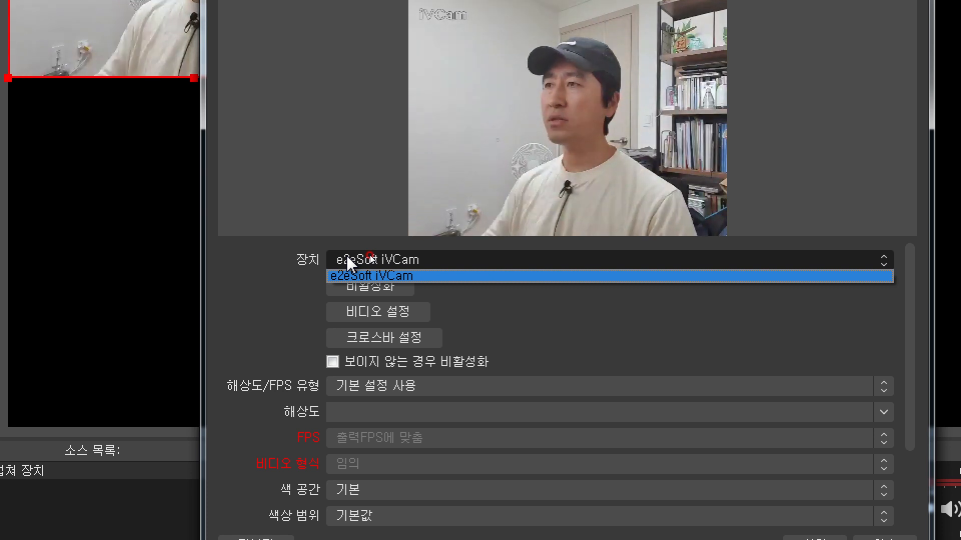
pyautogui.click(430, 257)
pyautogui.click(811, 539)
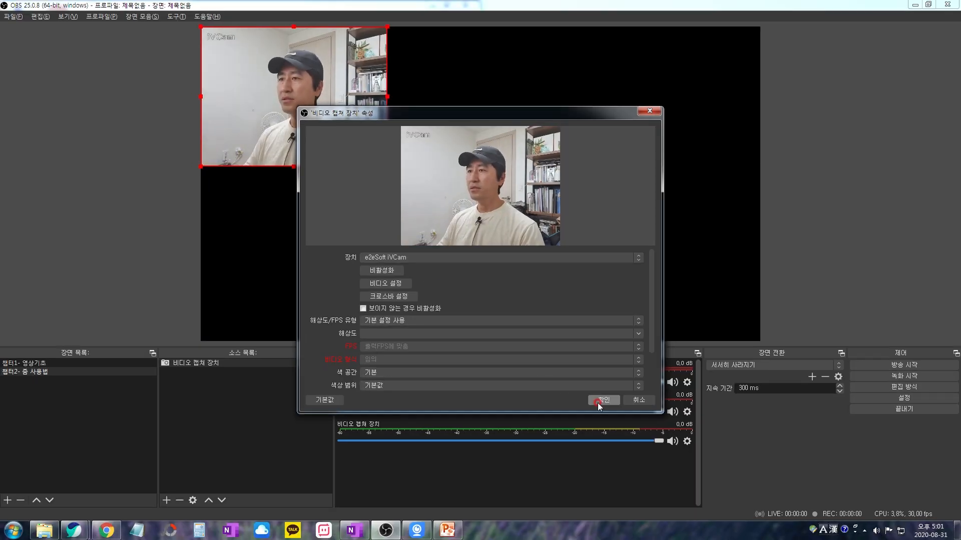
pyautogui.click(605, 404)
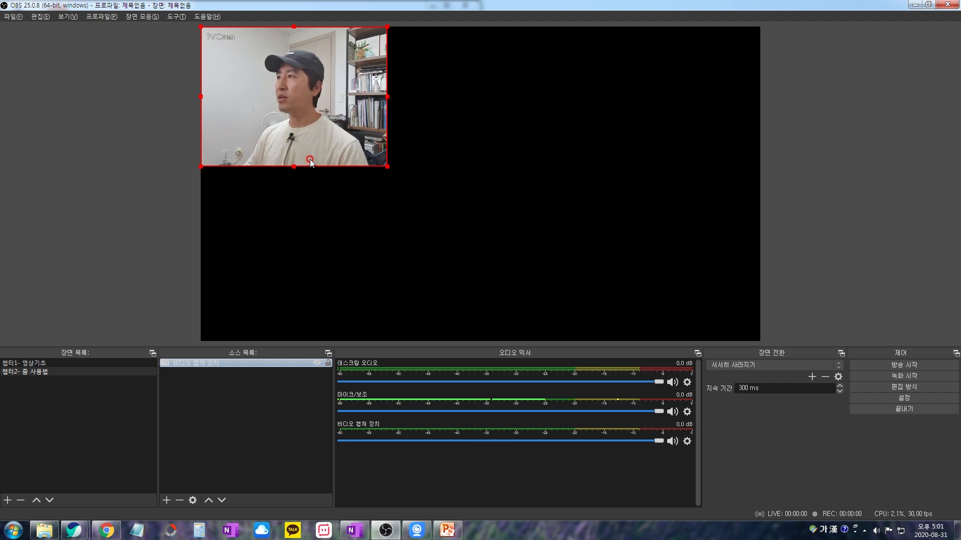
# Try enlarging the webcam source to the canvas size, shrink it to a small inset and place it near the canvas's lower-right corner
pyautogui.moveTo(387, 166); pyautogui.dragTo(760, 353)
pyautogui.moveTo(640, 296); pyautogui.dragTo(642, 247)
pyautogui.moveTo(760, 346); pyautogui.dragTo(311, 76)
pyautogui.moveTo(238, 37); pyautogui.dragTo(669, 316)
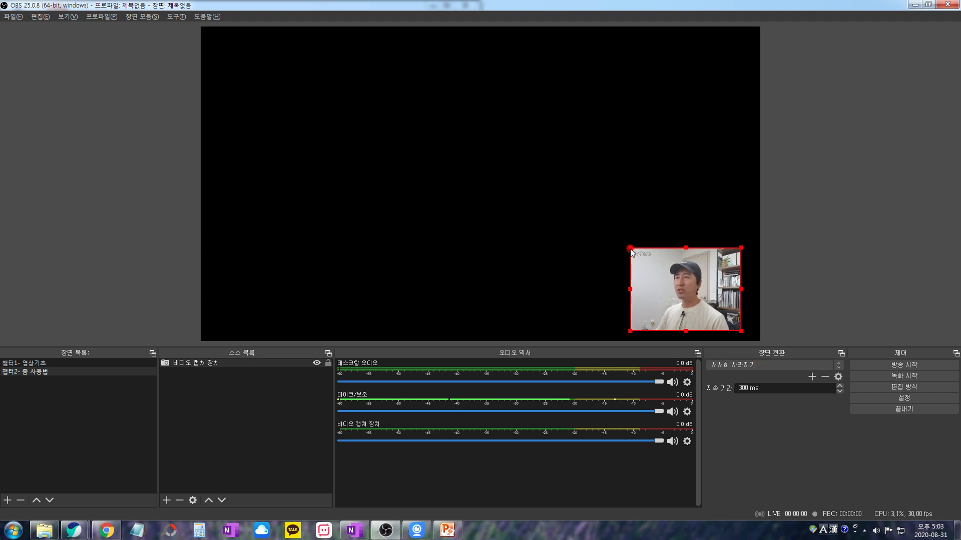
pyautogui.moveTo(629, 249); pyautogui.dragTo(657, 267)
pyautogui.click(180, 452)
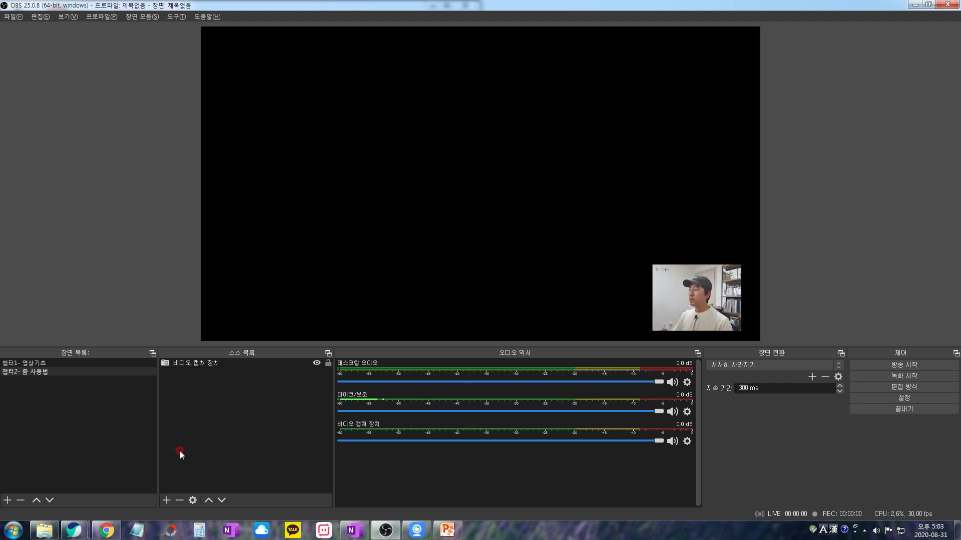
# Add a new image source (이미지) to the 챕터2 scene, using the sample picture Jellyfish.jpg (해파리)
pyautogui.click(166, 501)
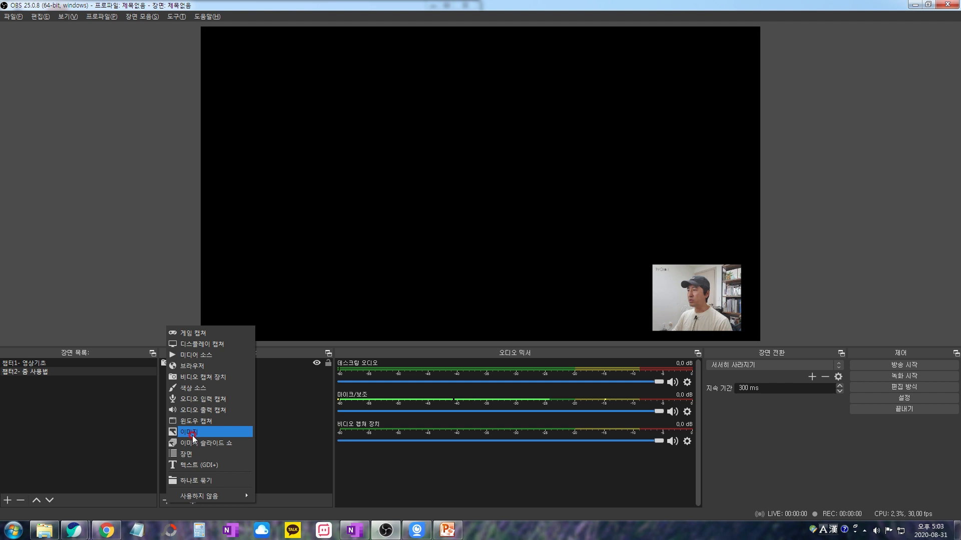
pyautogui.click(192, 434)
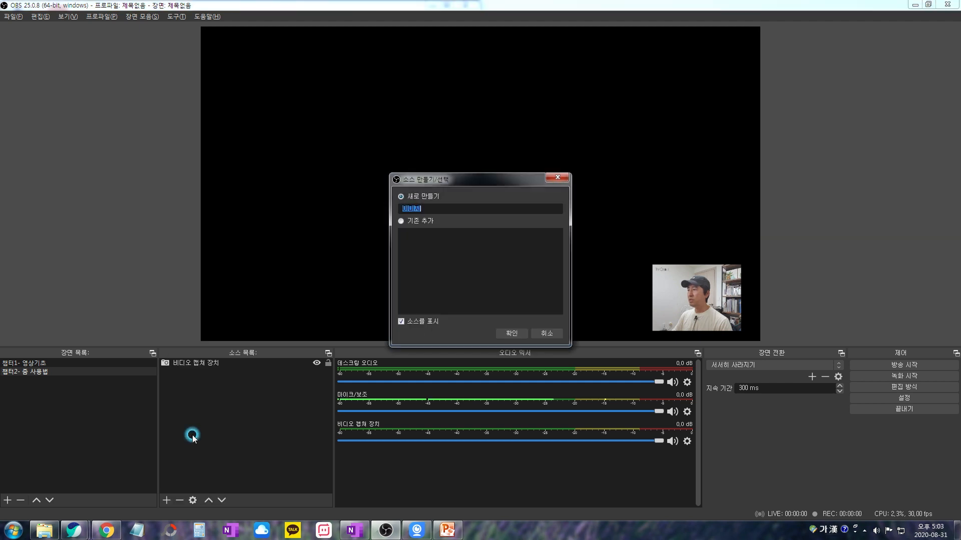
pyautogui.click(518, 335)
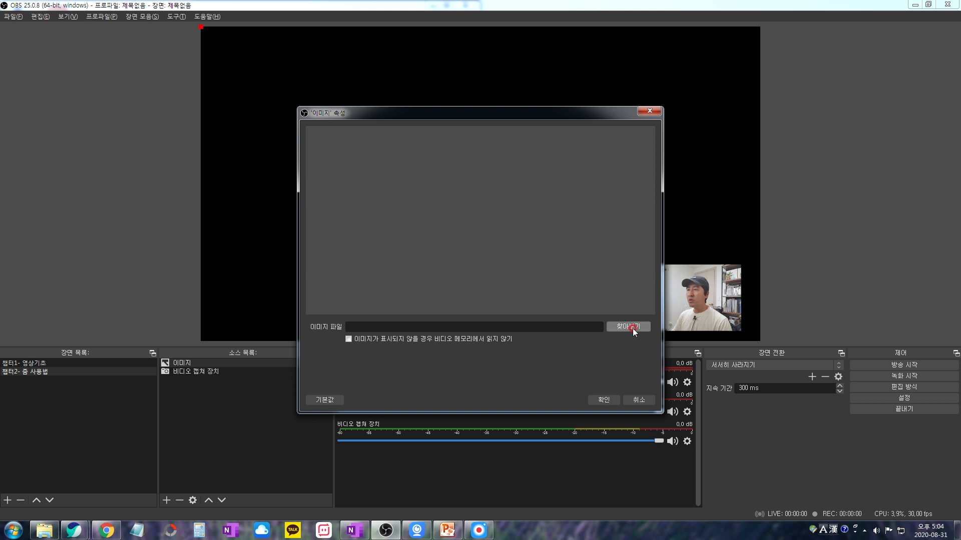
pyautogui.click(633, 331)
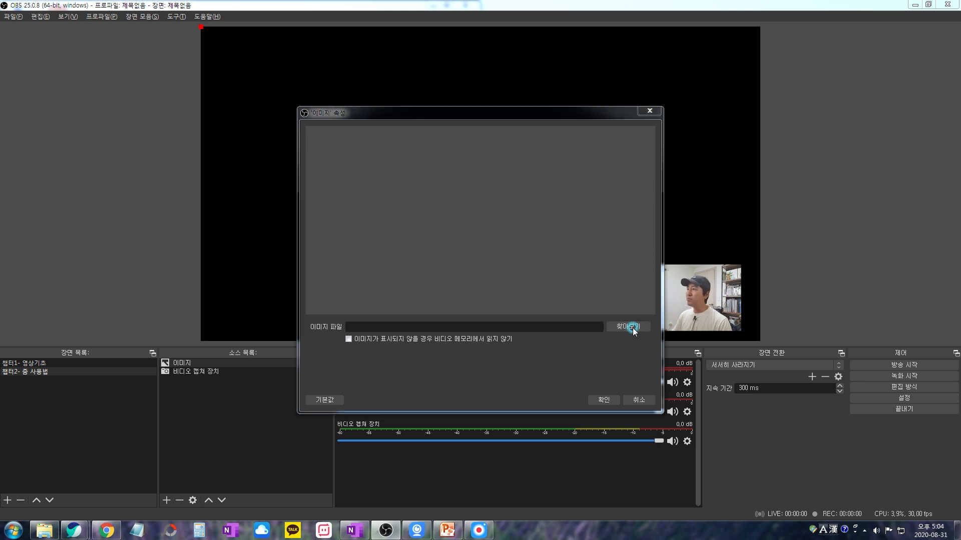
pyautogui.click(513, 238)
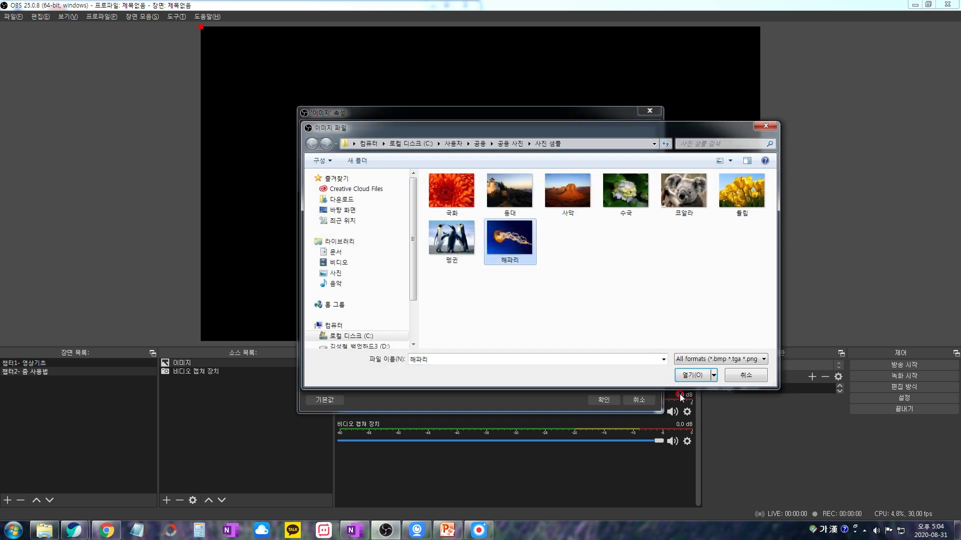
pyautogui.click(694, 376)
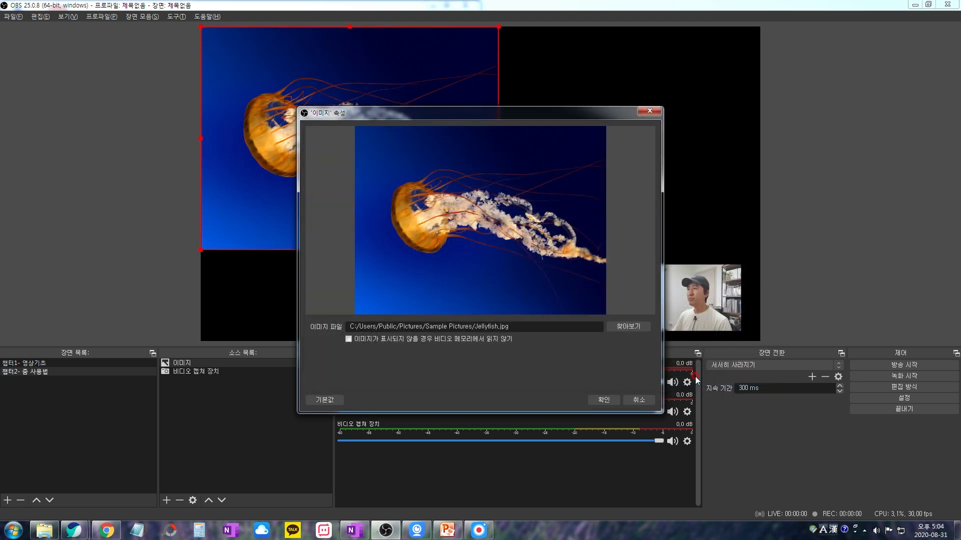
pyautogui.click(606, 400)
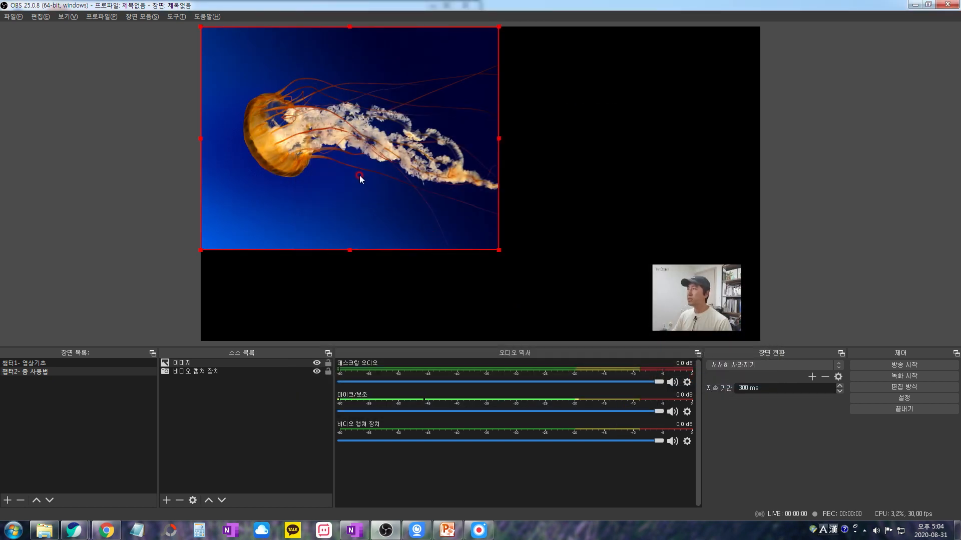
pyautogui.click(173, 432)
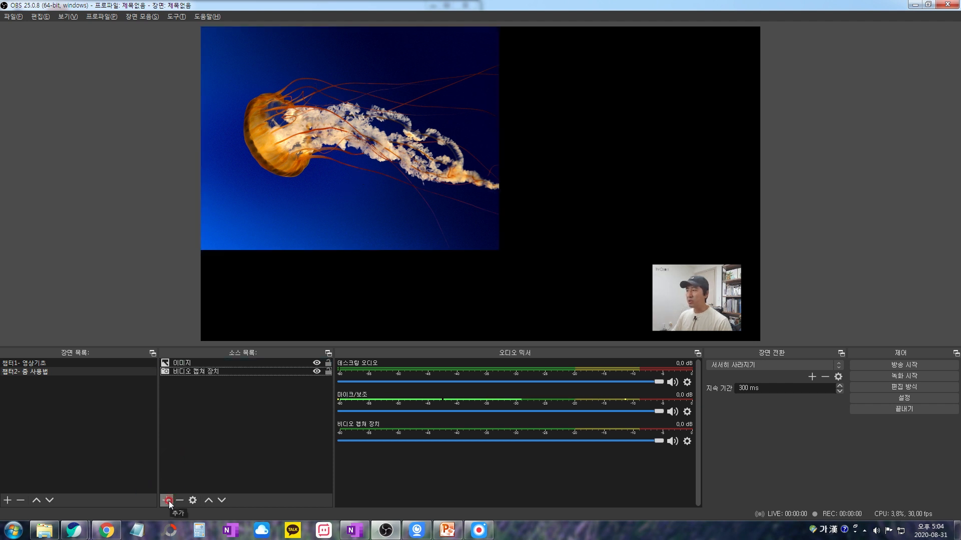
# Add a second image source, 이미지 2, with the sample picture Penguins.jpg, and move it to the middle of the canvas
pyautogui.click(168, 500)
pyautogui.click(194, 430)
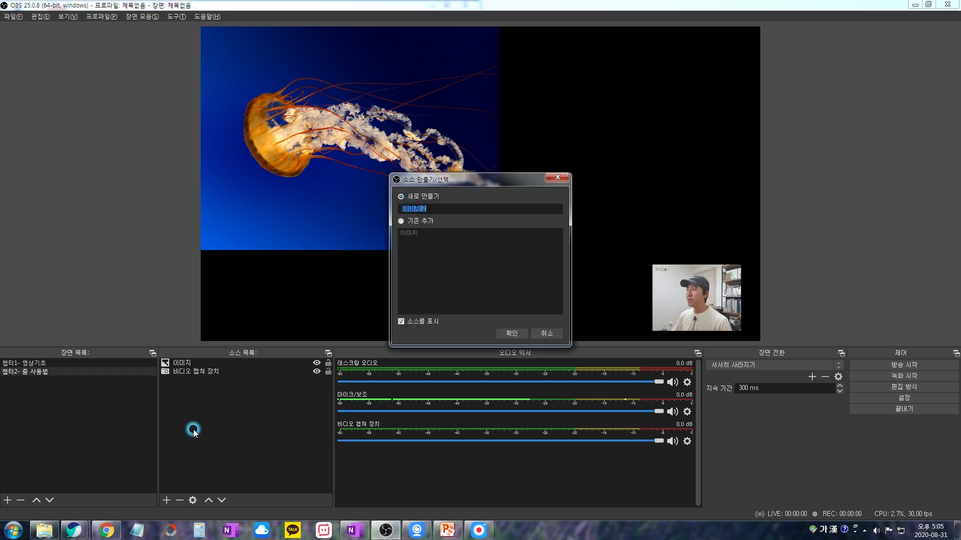
pyautogui.click(516, 338)
pyautogui.click(629, 326)
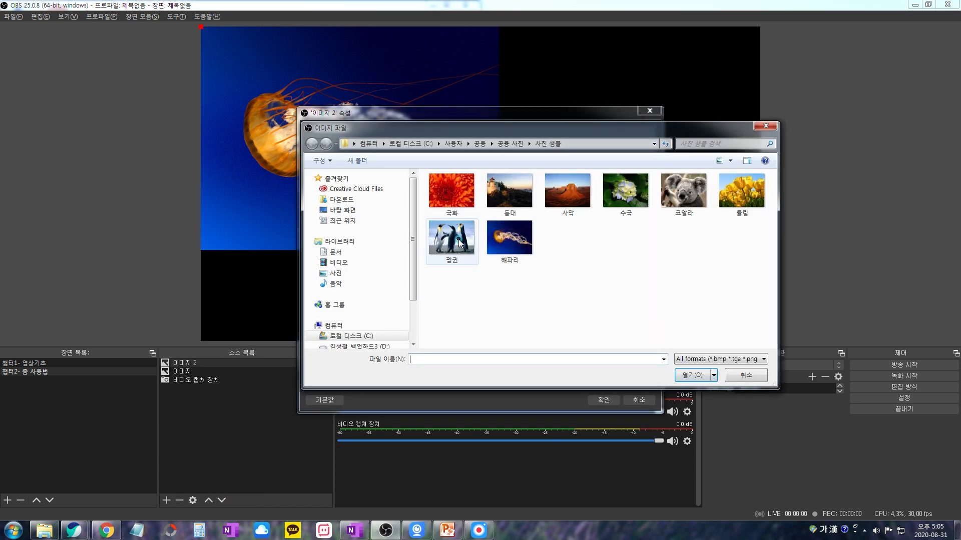
pyautogui.doubleClick(459, 243)
pyautogui.click(595, 400)
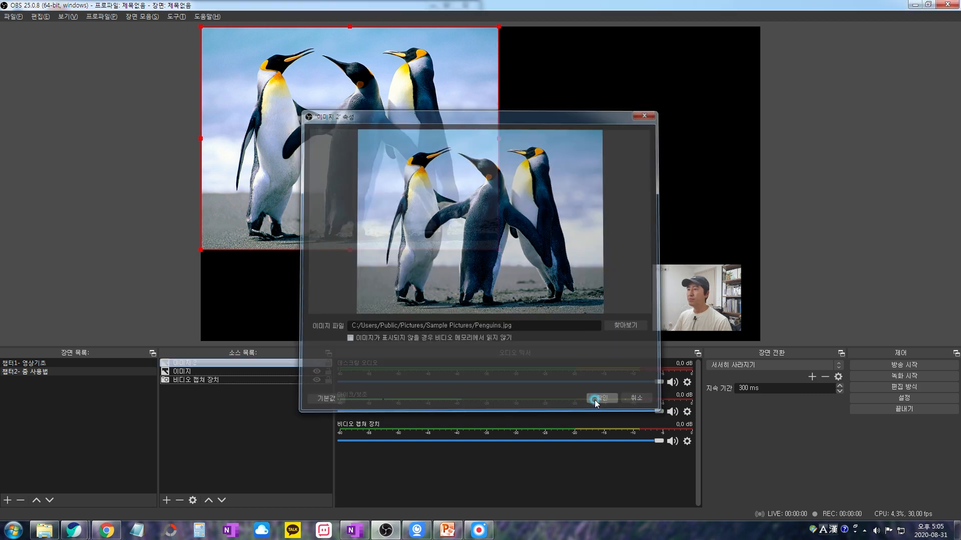
pyautogui.moveTo(325, 149); pyautogui.dragTo(427, 272)
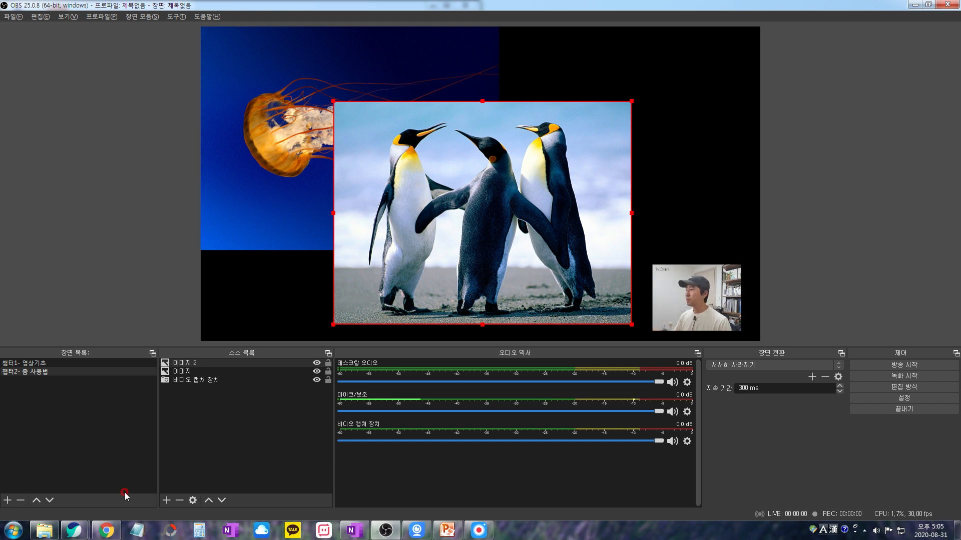
# Add a media source (미디어 소스) with the local video 합성놀이222.mp4 and place it, reduced in size, in the canvas's upper-right area
pyautogui.click(167, 501)
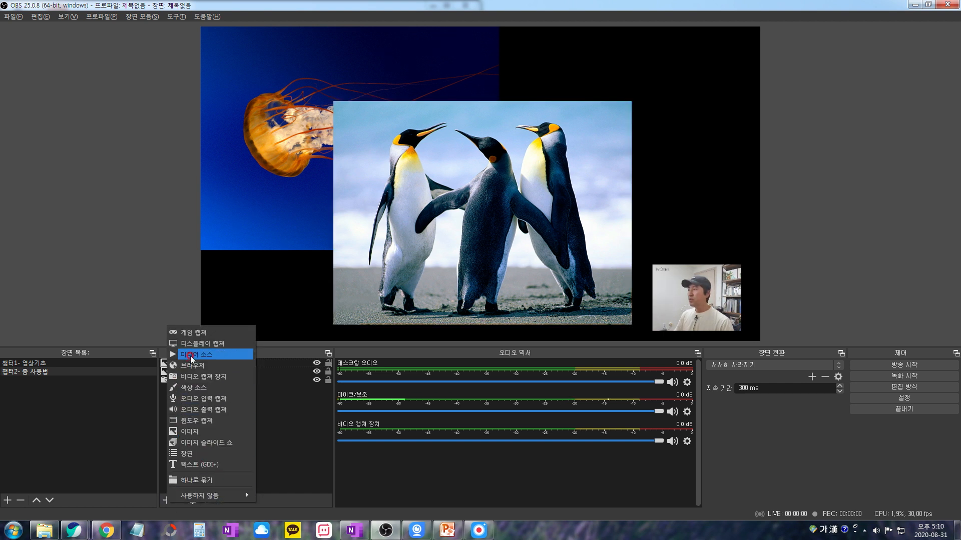
pyautogui.click(192, 355)
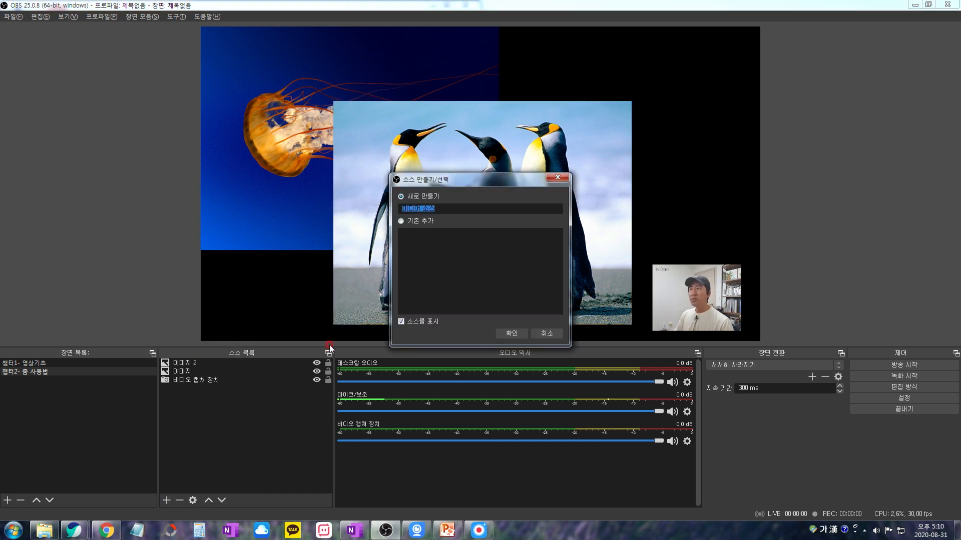
pyautogui.click(516, 334)
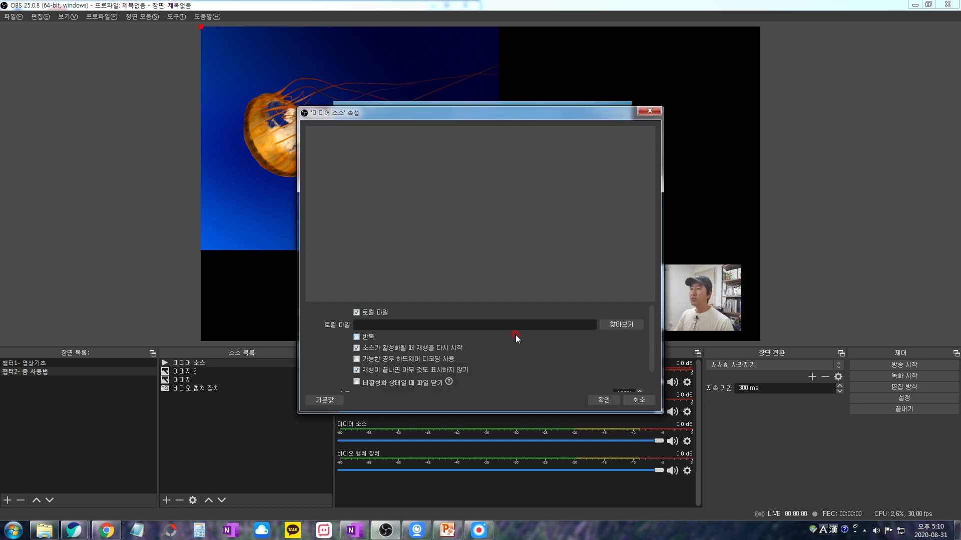
pyautogui.click(619, 325)
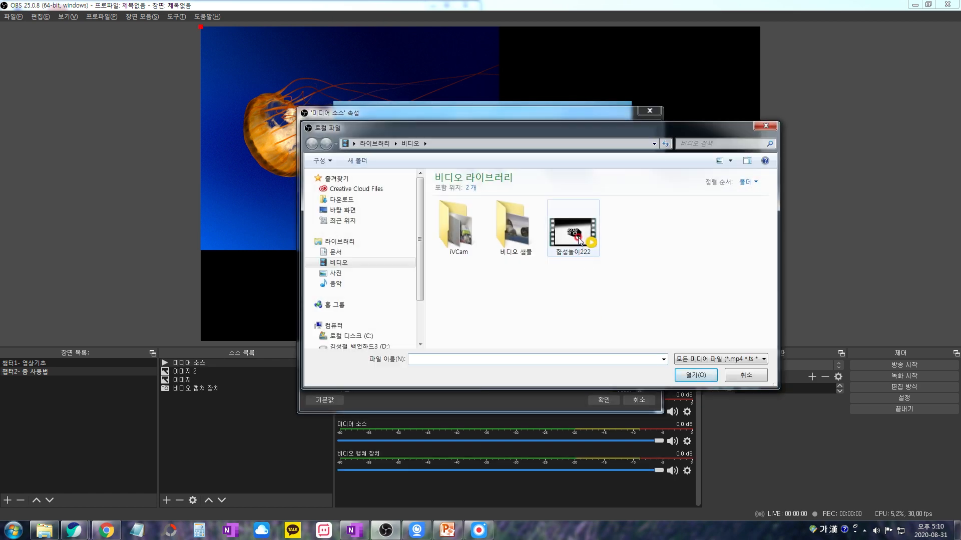
pyautogui.click(578, 240)
pyautogui.click(685, 378)
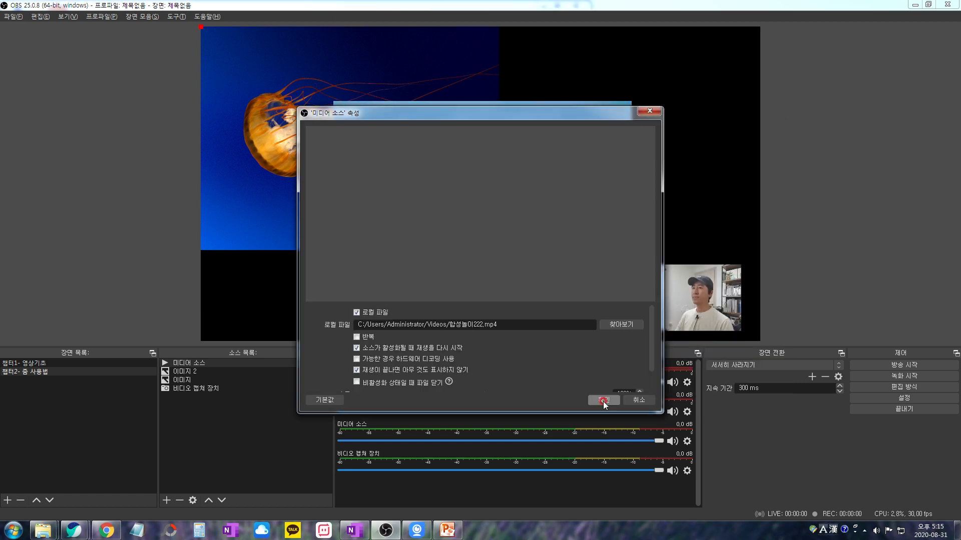
pyautogui.click(604, 401)
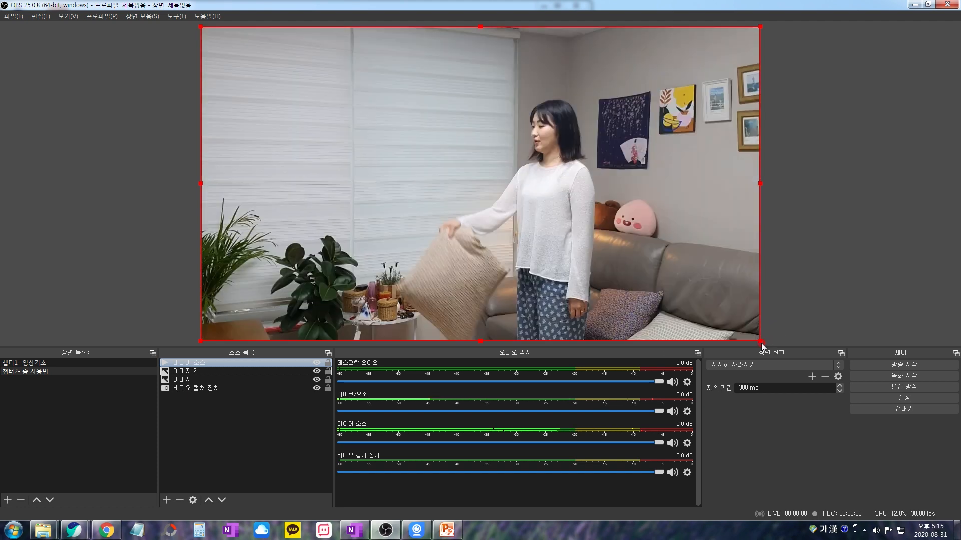
pyautogui.moveTo(760, 340); pyautogui.dragTo(521, 227)
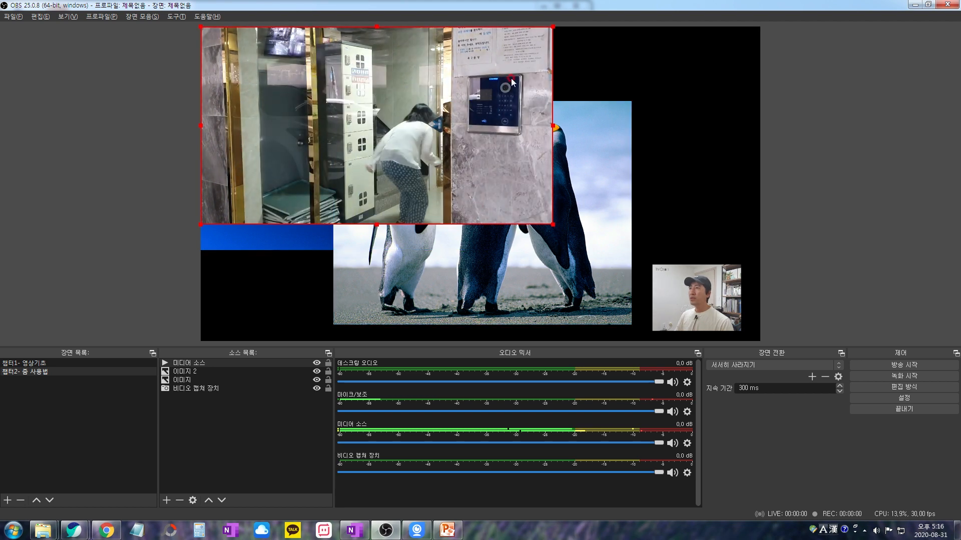
pyautogui.moveTo(529, 78); pyautogui.dragTo(718, 96)
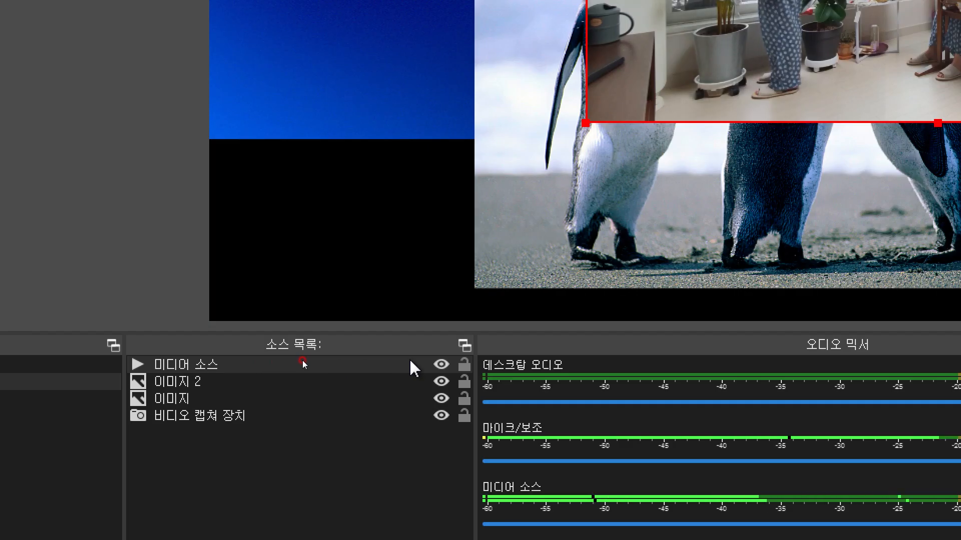
# Hide the 챕터2 scene's sources one after another: 미디어 소스, 이미지 2, 이미지 and 비디오 캡쳐 장치
pyautogui.click(441, 366)
pyautogui.click(440, 365)
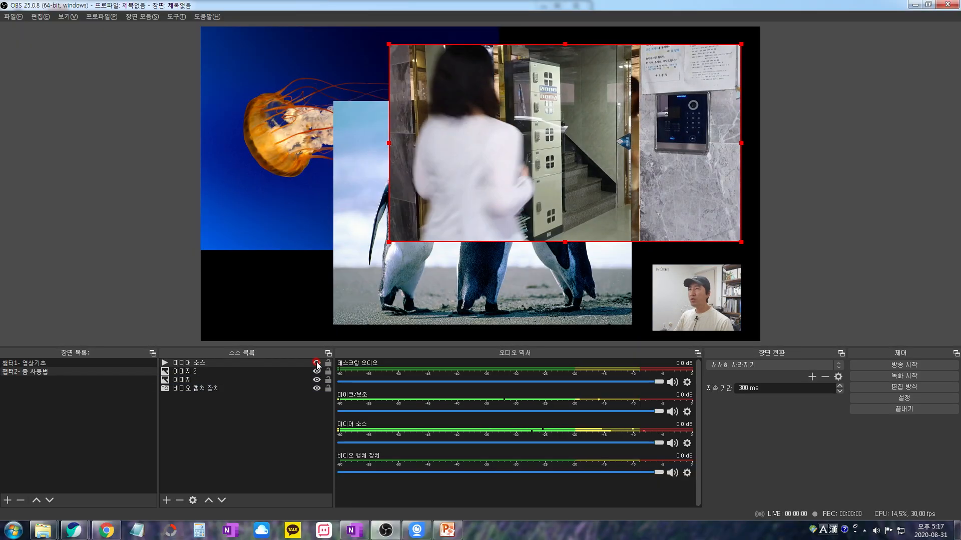
pyautogui.click(317, 363)
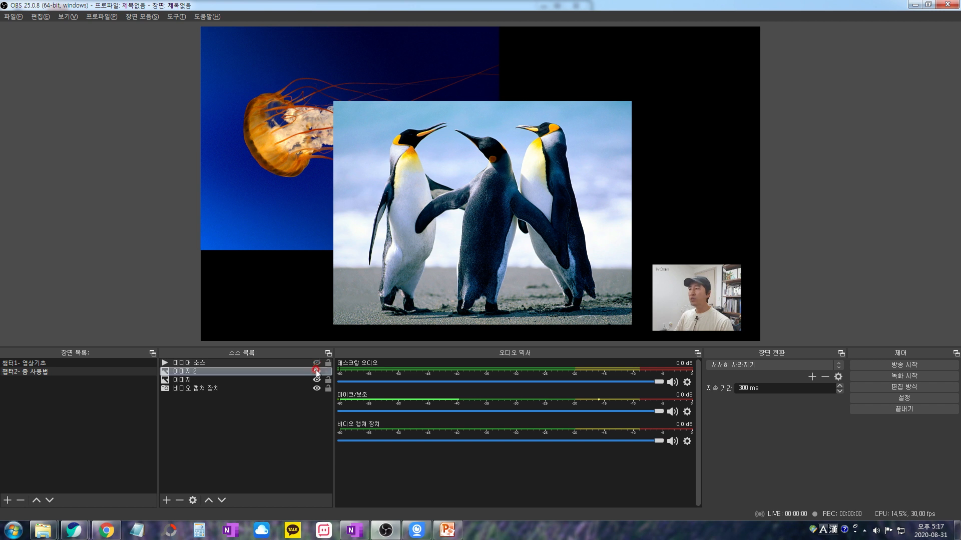
pyautogui.click(317, 372)
pyautogui.click(316, 372)
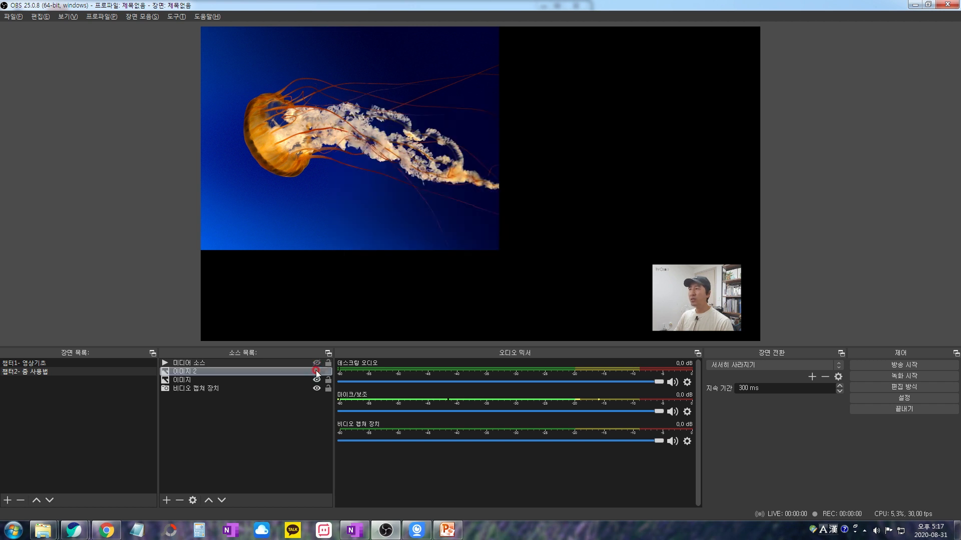
pyautogui.click(316, 379)
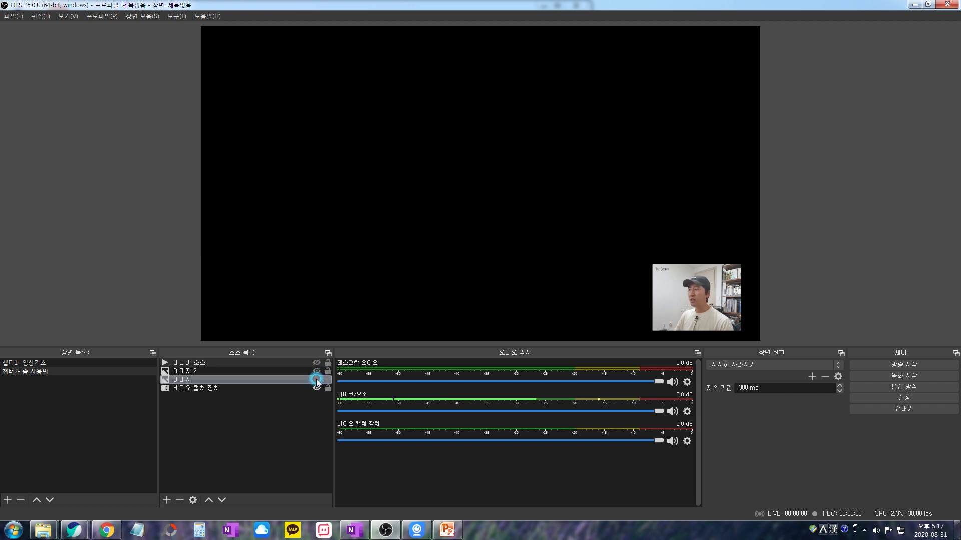
pyautogui.click(317, 388)
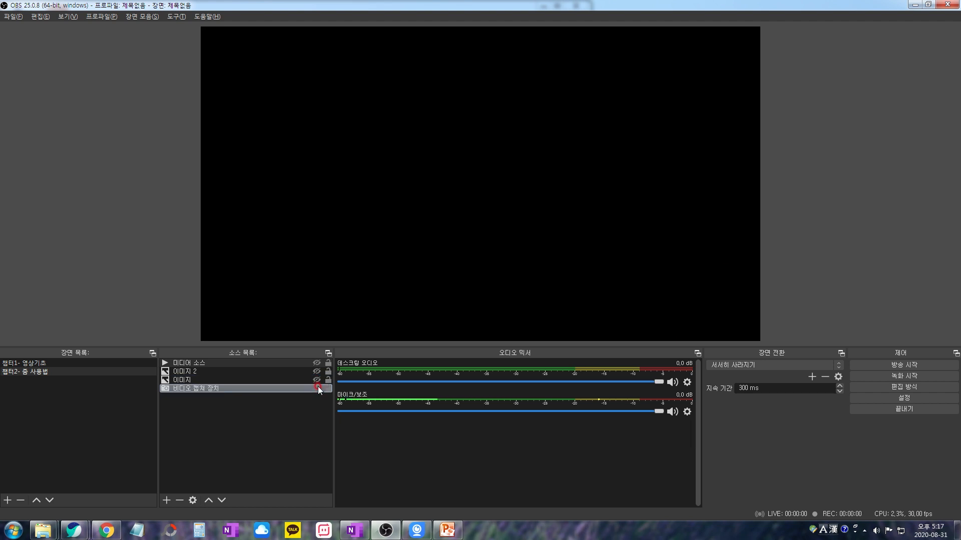
# Show the hidden sources again one by one: 비디오 캡쳐 장치, 이미지, 이미지 2 and 미디어 소스
pyautogui.click(318, 382)
pyautogui.click(318, 388)
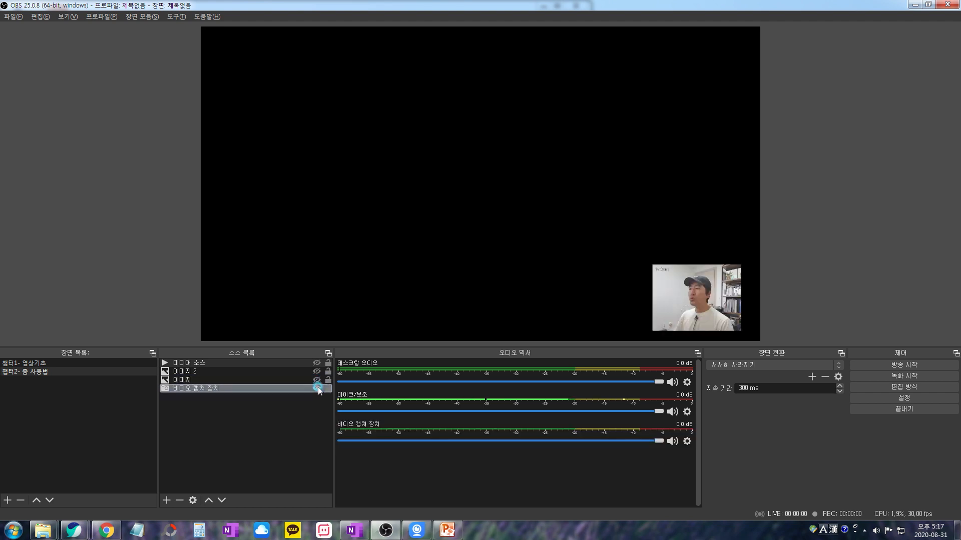
pyautogui.click(319, 382)
pyautogui.click(318, 380)
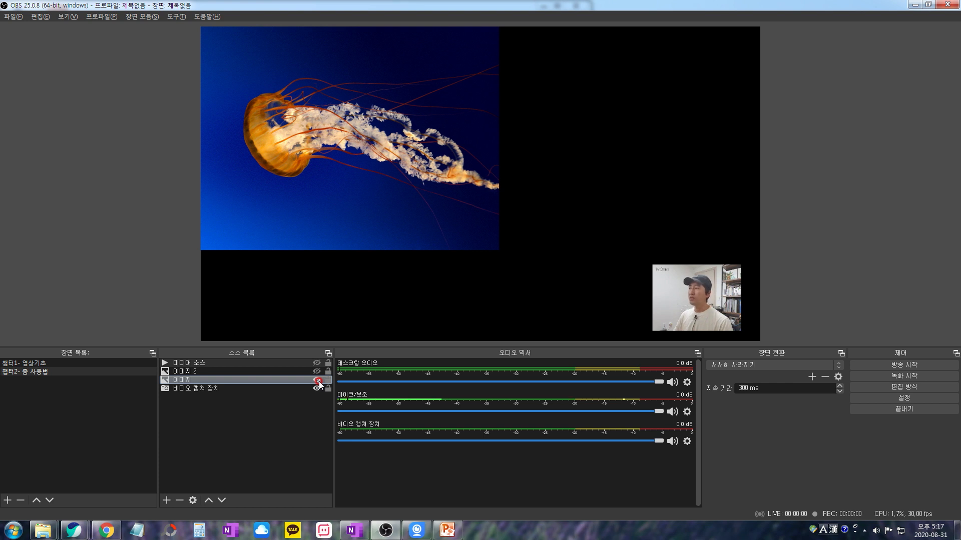
pyautogui.click(316, 371)
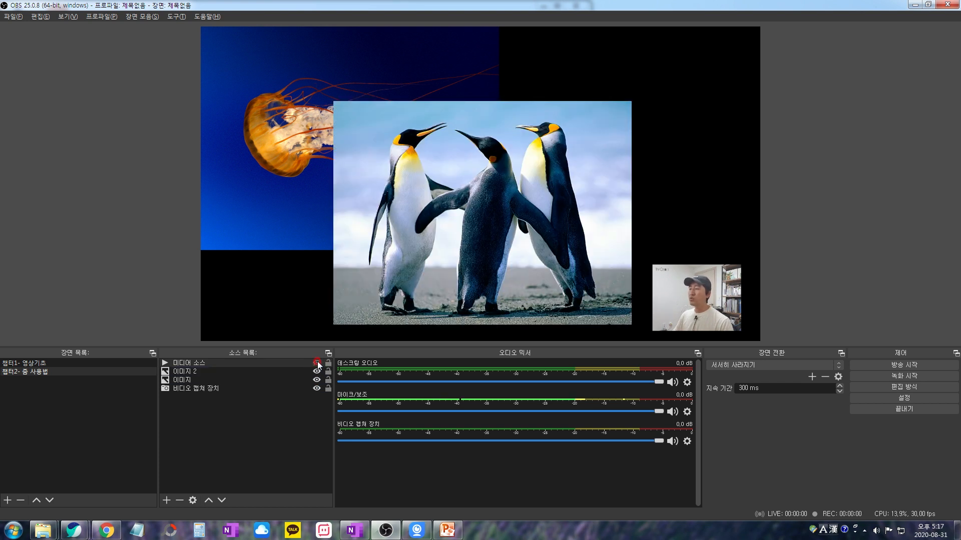
pyautogui.click(317, 362)
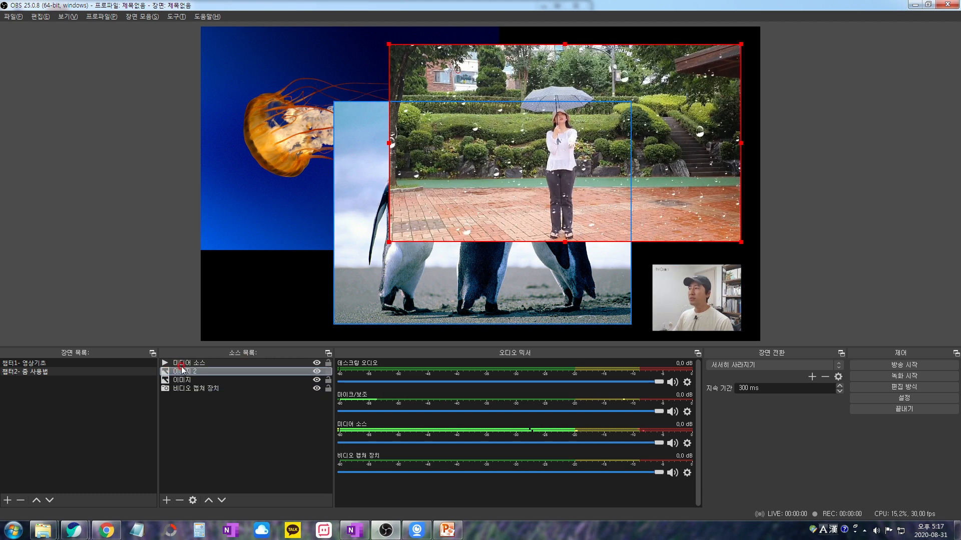
# Move the media source video down over the webcam inset, and bring 비디오 캡쳐 장치 to the top of the source order
pyautogui.click(196, 364)
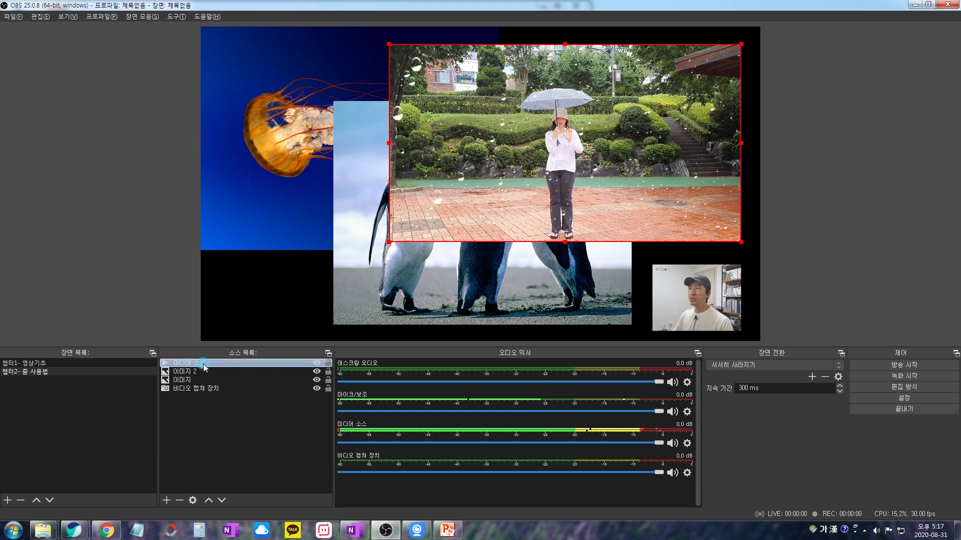
pyautogui.moveTo(667, 138); pyautogui.dragTo(686, 202)
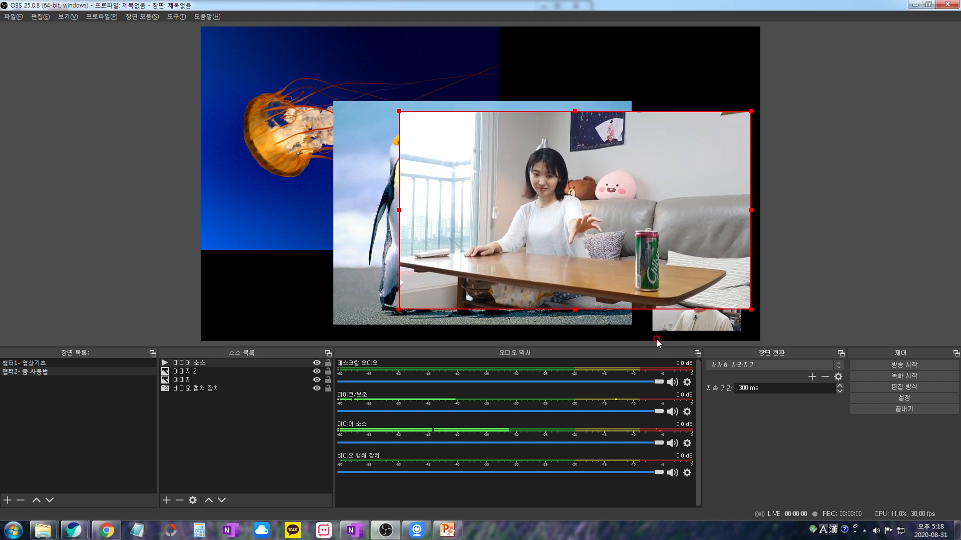
pyautogui.click(683, 326)
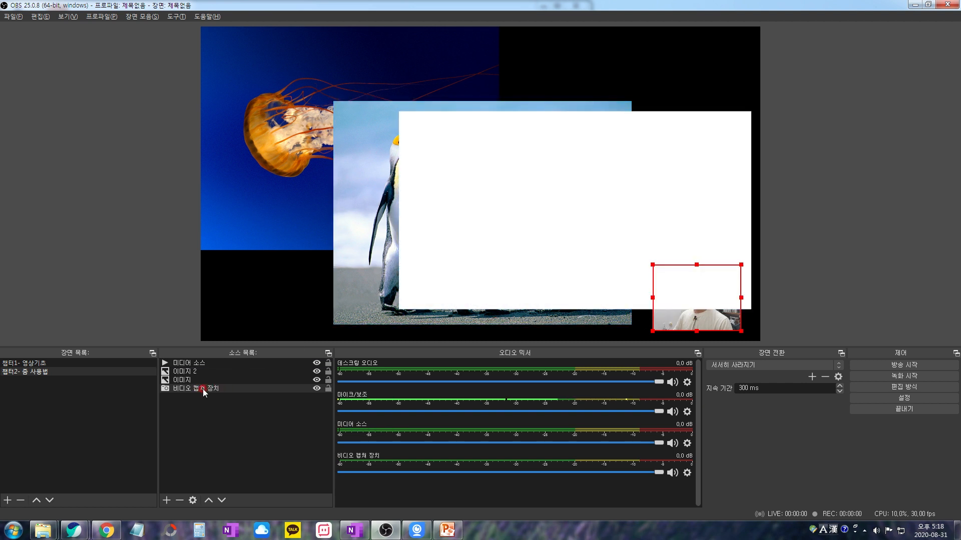
pyautogui.click(203, 388)
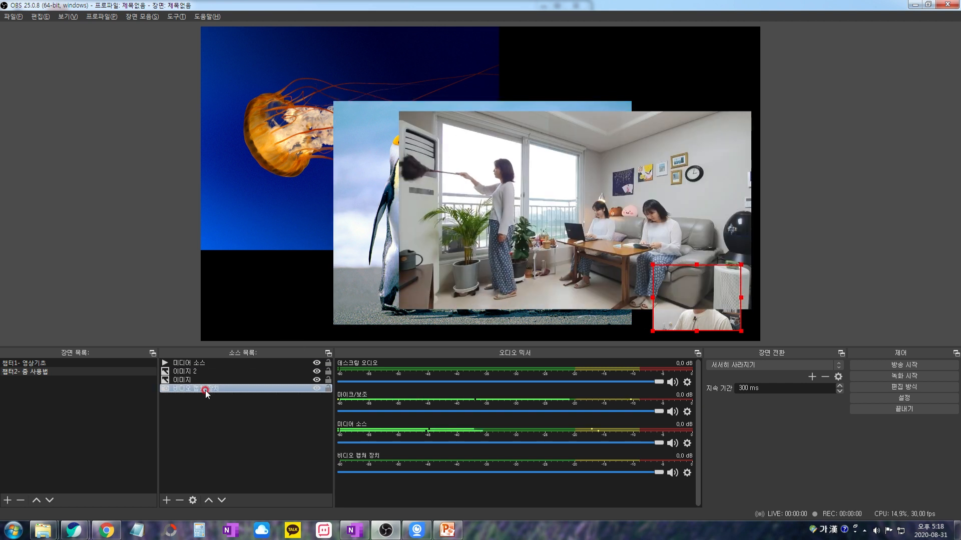
pyautogui.moveTo(205, 390); pyautogui.dragTo(205, 361)
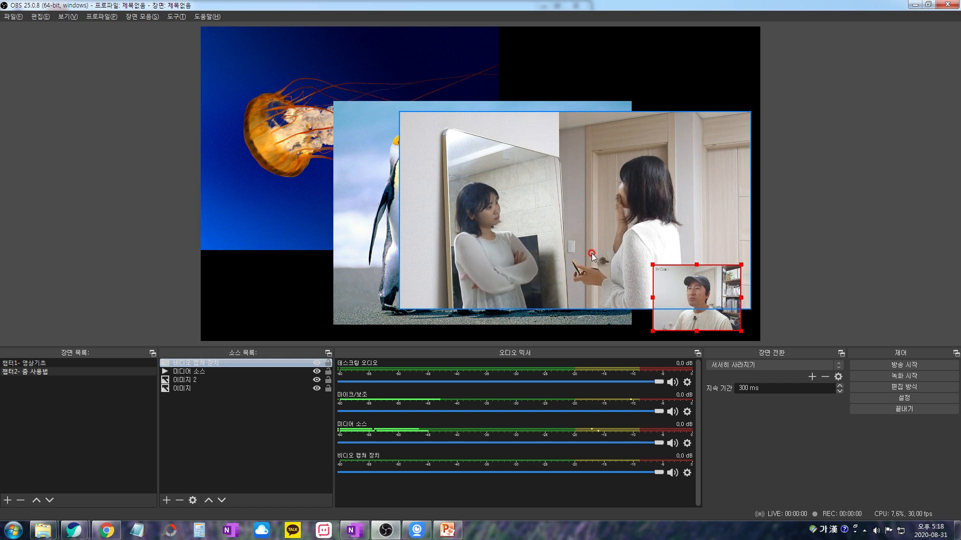
# Nudge the video slightly up and to the left on the canvas, and the webcam inset slightly to the right
pyautogui.moveTo(690, 205)
pyautogui.mouseDown()
pyautogui.moveTo(662, 230)
pyautogui.moveTo(650, 207)
pyautogui.moveTo(679, 195)
pyautogui.mouseUp()
pyautogui.moveTo(703, 316)
pyautogui.mouseDown()
pyautogui.moveTo(653, 312)
pyautogui.moveTo(627, 192)
pyautogui.moveTo(708, 319)
pyautogui.moveTo(688, 310)
pyautogui.moveTo(712, 319)
pyautogui.mouseUp()
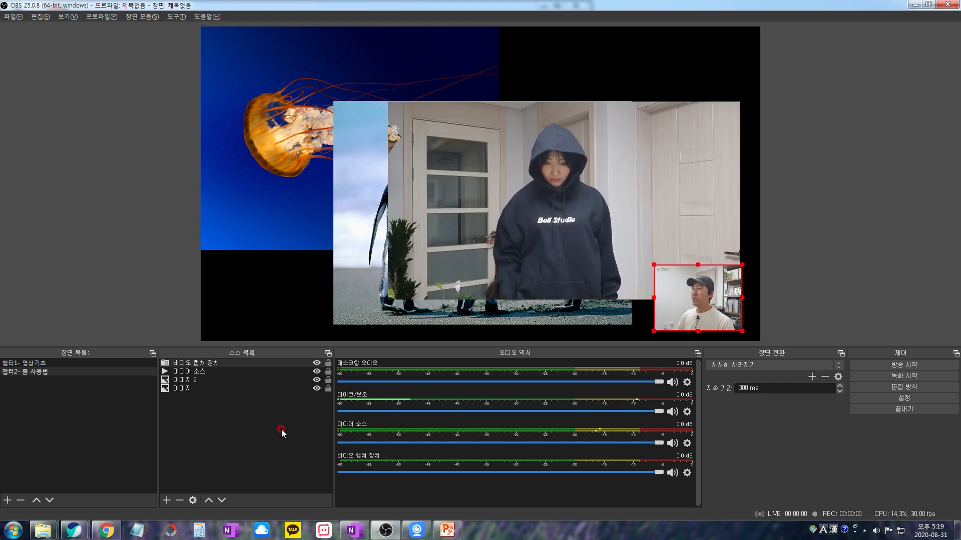
# Add a new window capture source to the 챕터2 scene with the default name 윈도우 캡쳐
pyautogui.click(165, 503)
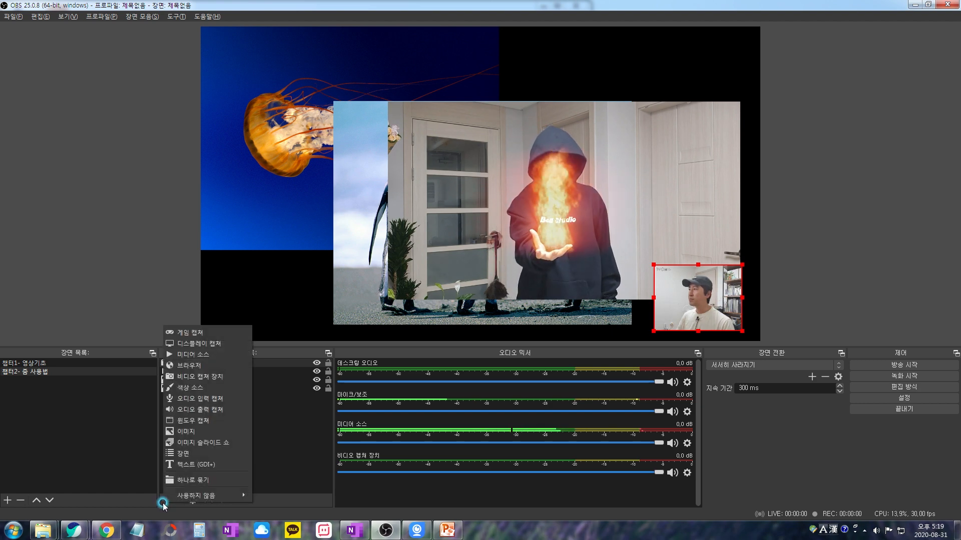
pyautogui.click(197, 422)
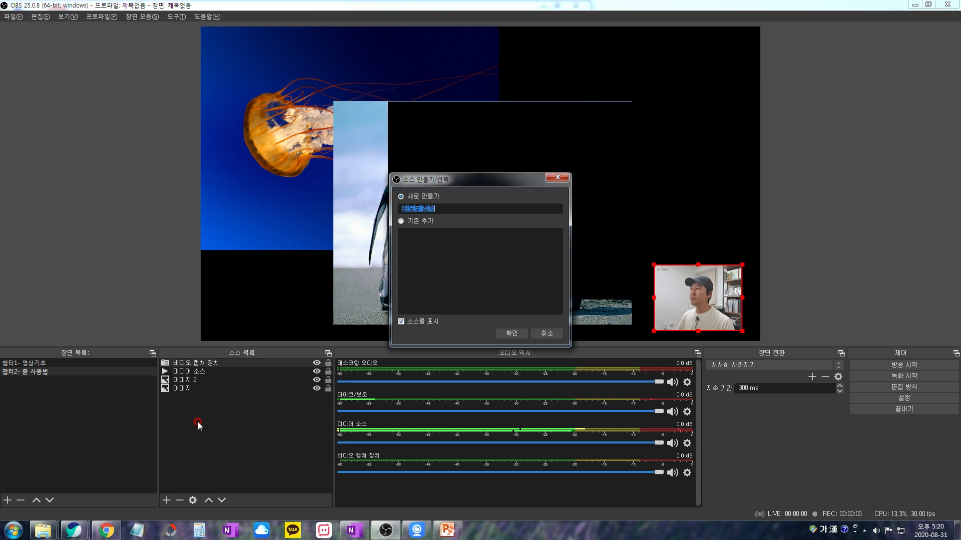
pyautogui.click(521, 333)
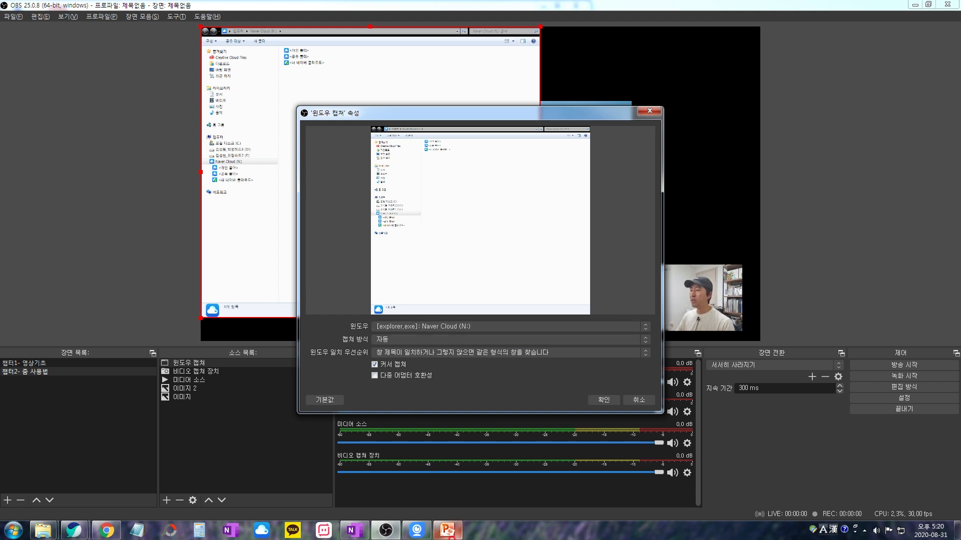
# Switch to the PowerPoint presentation, run its slide show full screen from the first slide, and exit the show
pyautogui.click(447, 531)
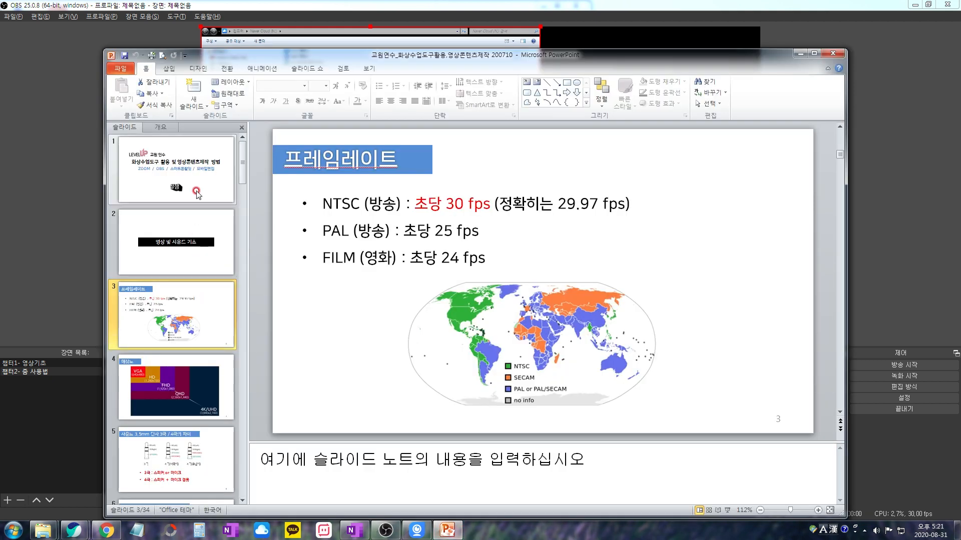
pyautogui.click(187, 245)
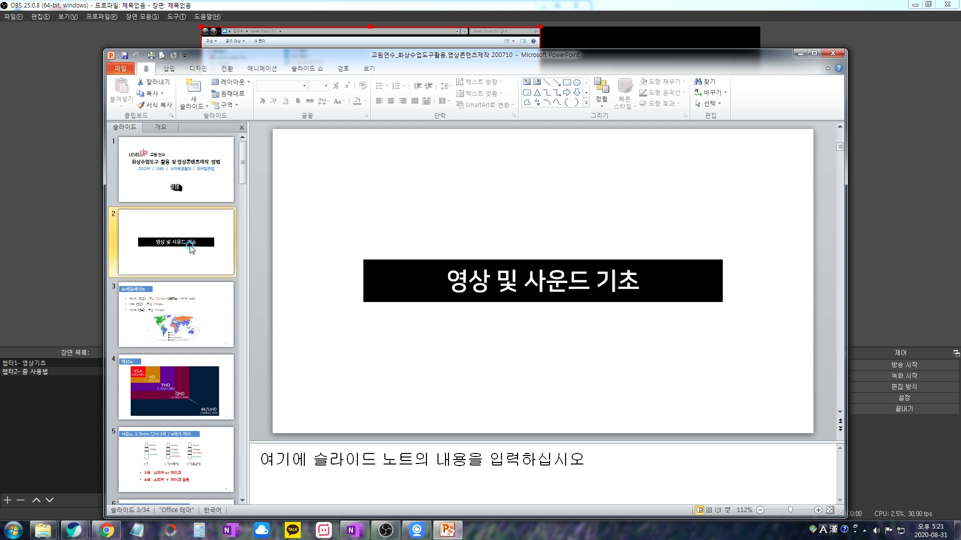
pyautogui.click(198, 190)
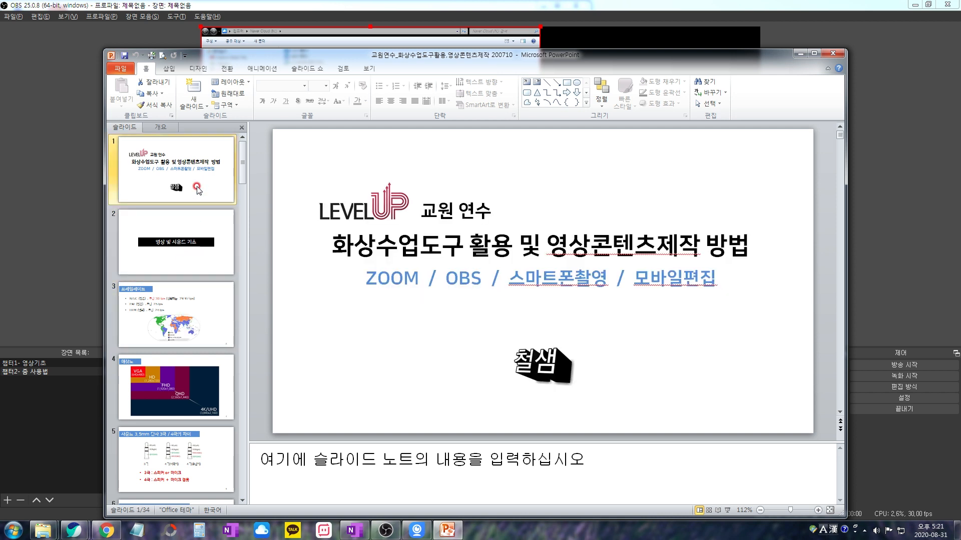
pyautogui.press('F5')
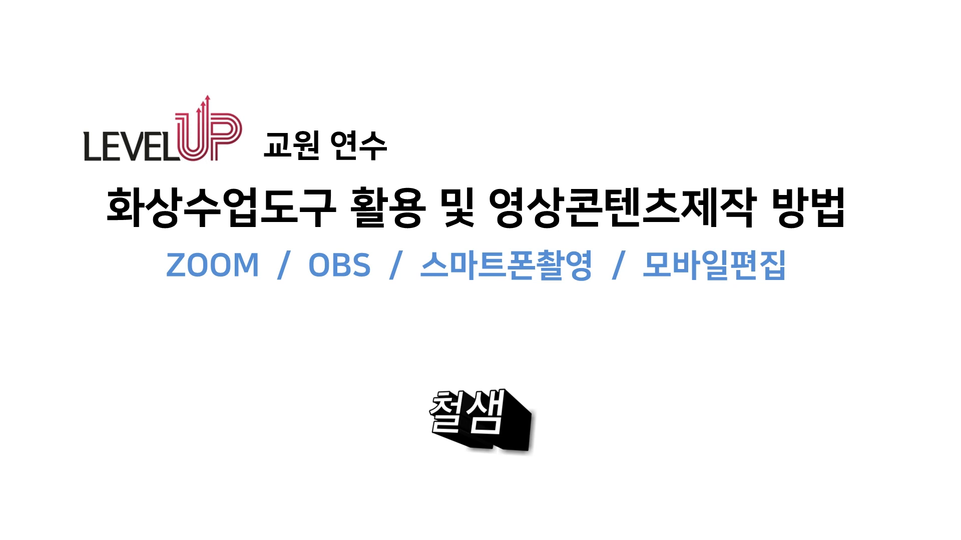
pyautogui.press('Escape')
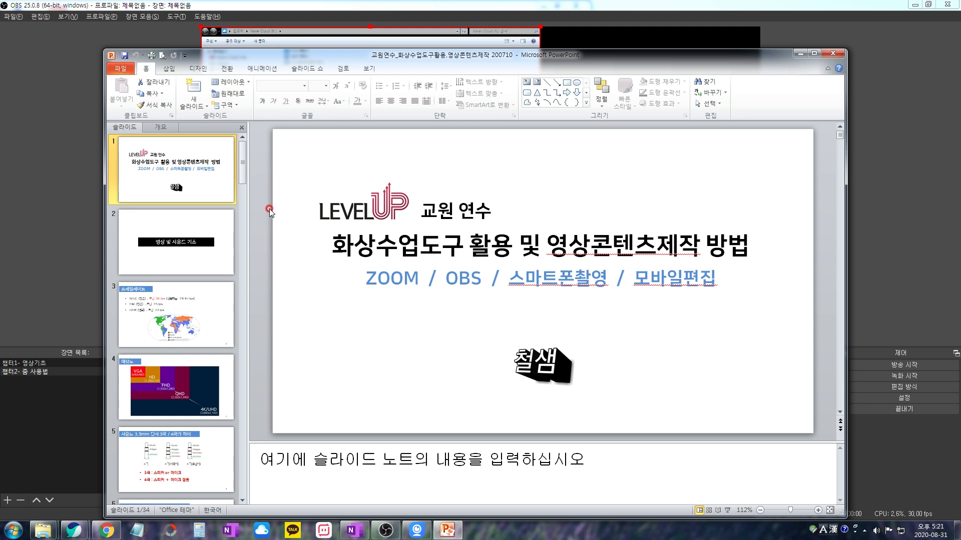
# Set the show type to 웹 형식으로 진행, start the slide show in a window, and shrink and reposition that window
pyautogui.click(307, 68)
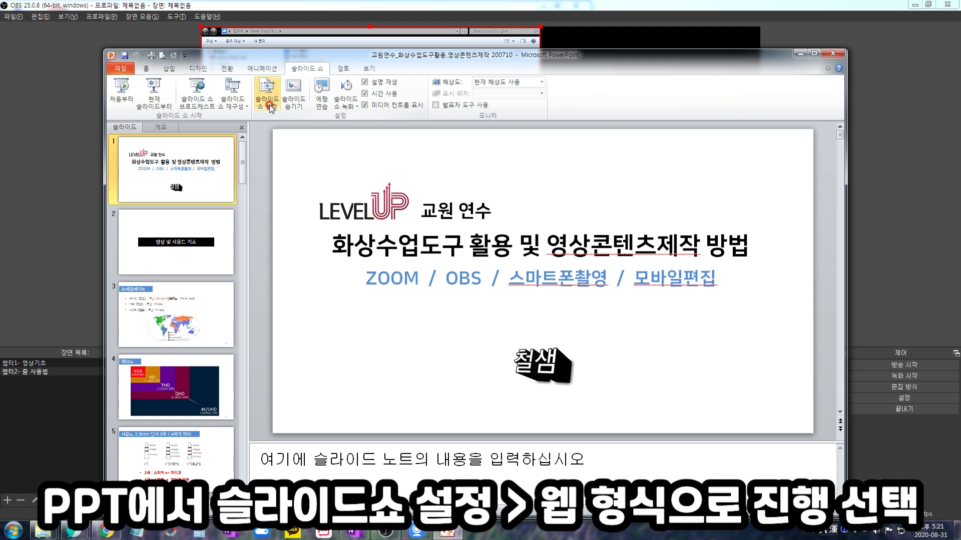
pyautogui.click(268, 102)
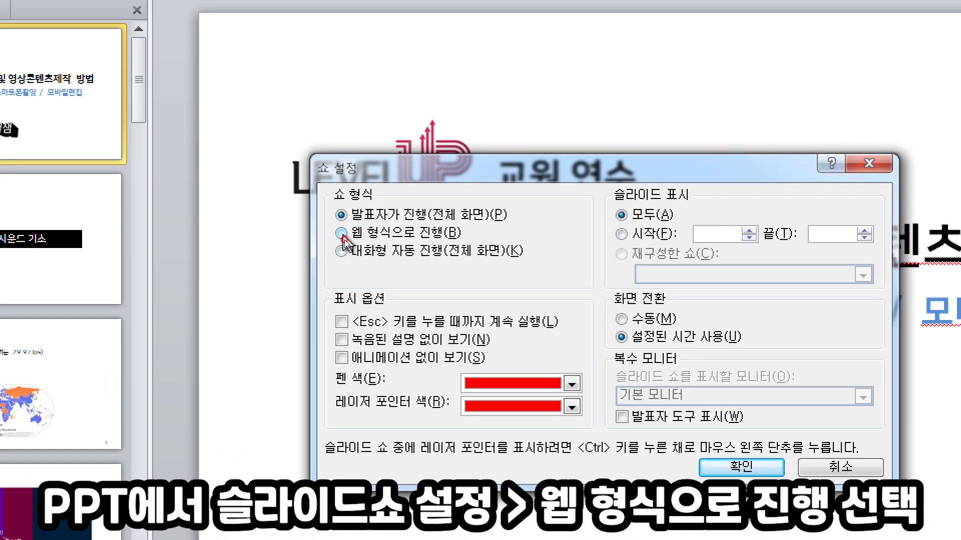
pyautogui.click(342, 234)
pyautogui.click(341, 215)
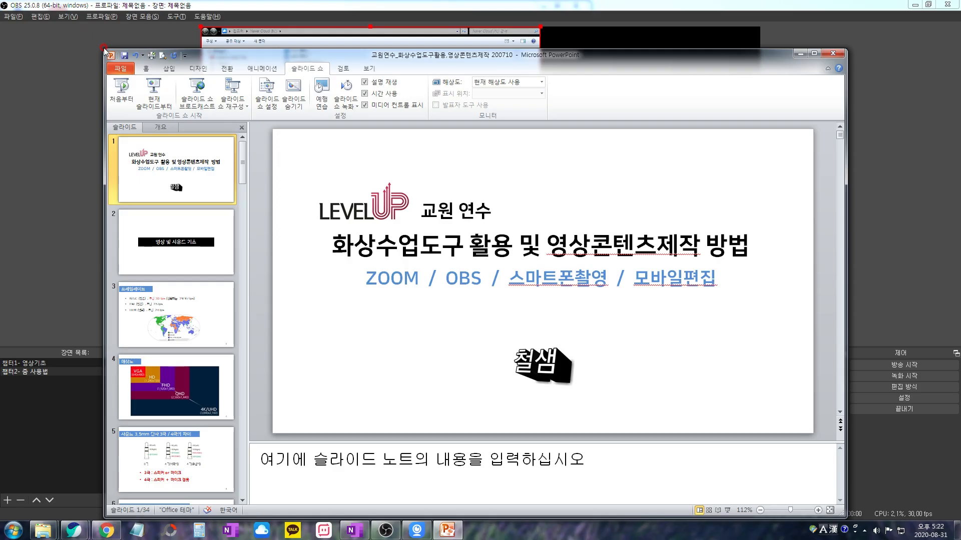
pyautogui.press('F5')
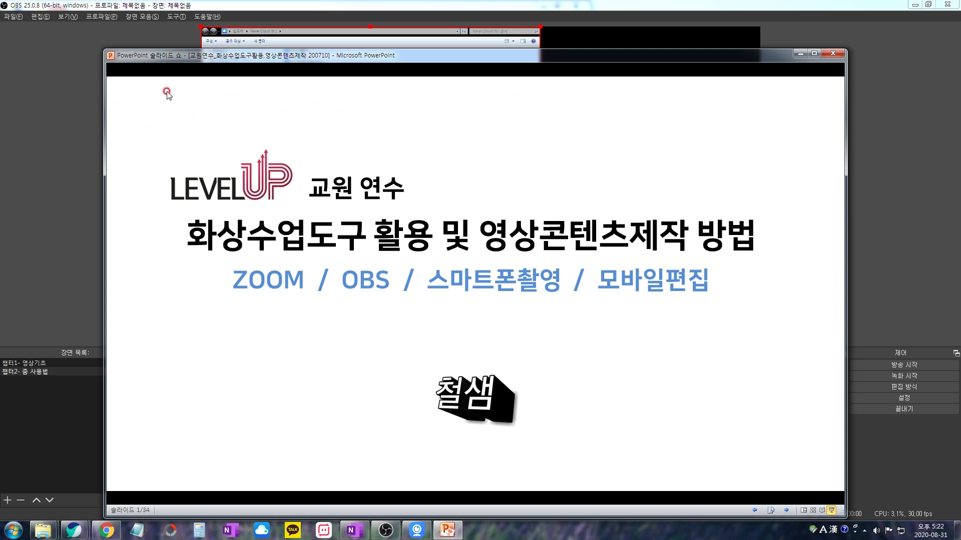
pyautogui.moveTo(99, 44); pyautogui.dragTo(469, 253)
pyautogui.moveTo(626, 270); pyautogui.dragTo(192, 158)
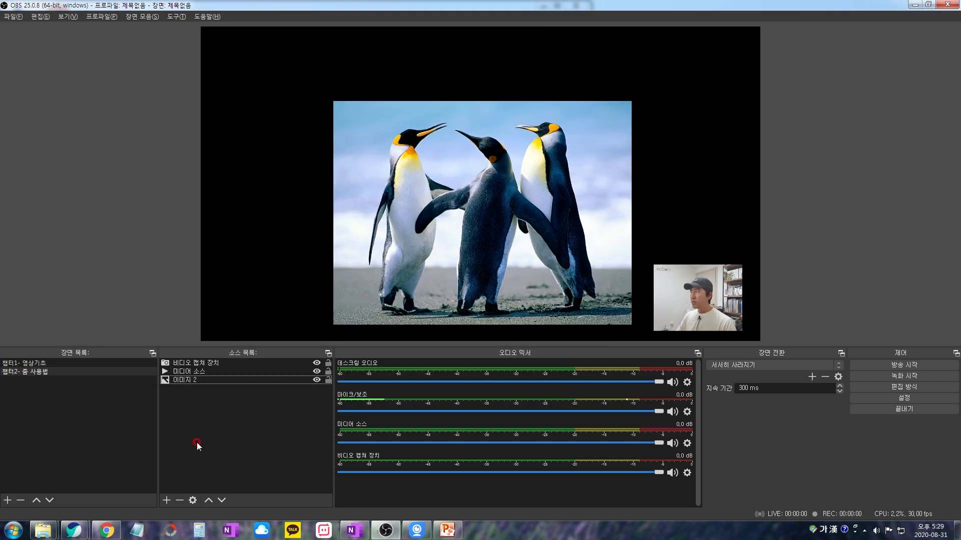
# In OBS, add a 윈도우 캡쳐 source capturing the PowerPoint slide show window, and enlarge it to fill the canvas
pyautogui.click(165, 500)
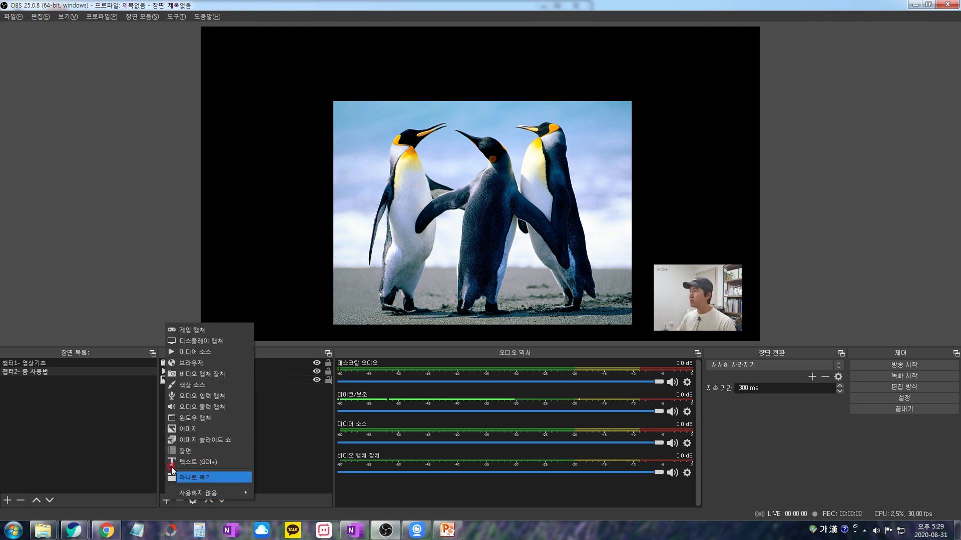
pyautogui.click(189, 418)
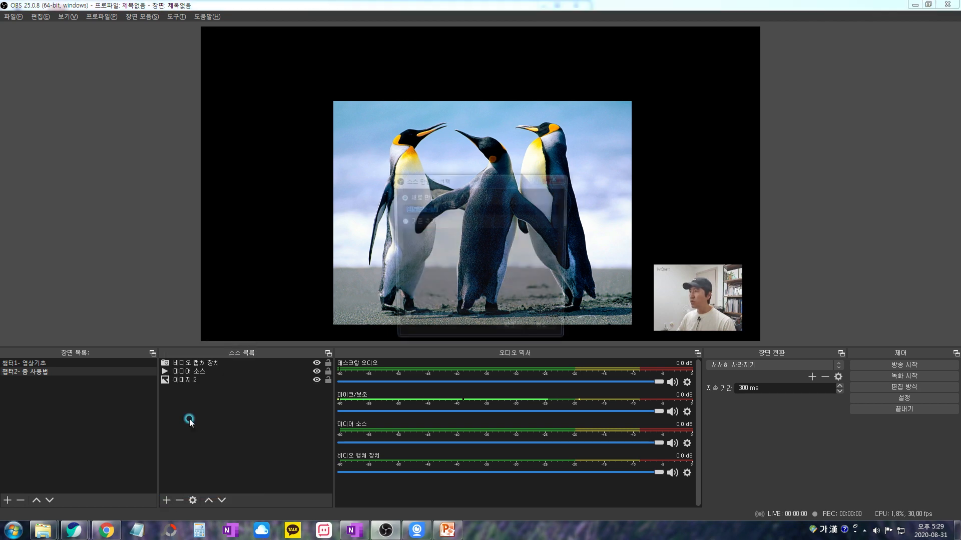
pyautogui.click(514, 334)
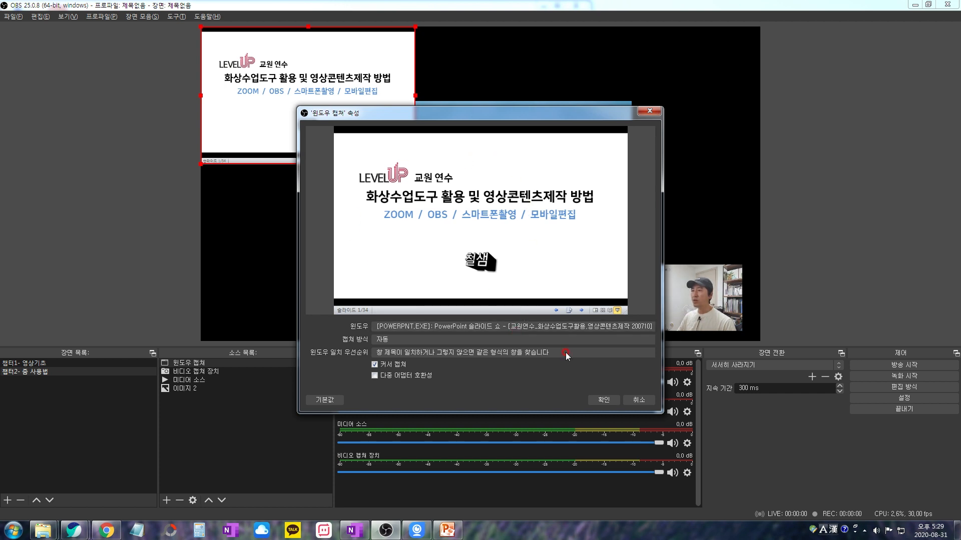
pyautogui.click(604, 406)
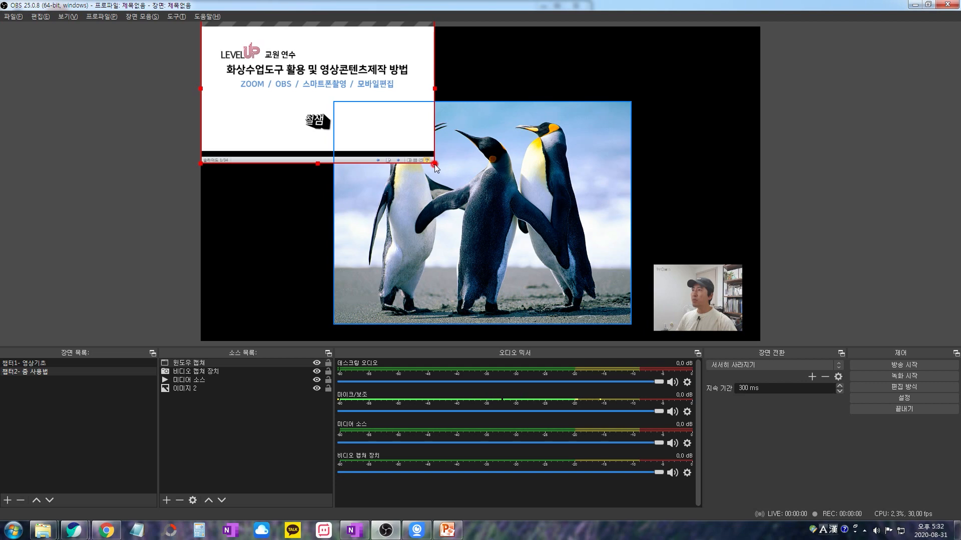
pyautogui.moveTo(434, 164); pyautogui.dragTo(761, 343)
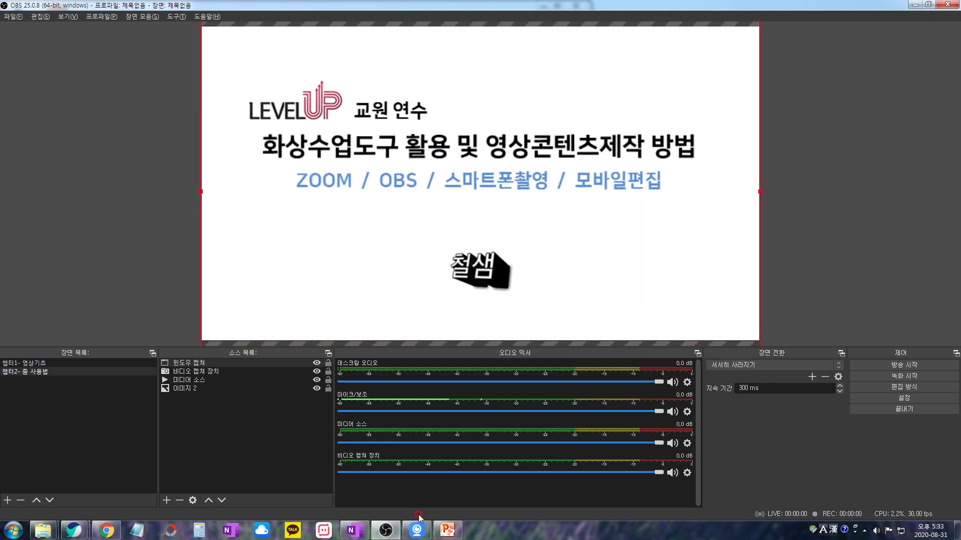
# Switch to the PowerPoint slide show and advance to slide 5 to check that the OBS capture follows
pyautogui.click(448, 531)
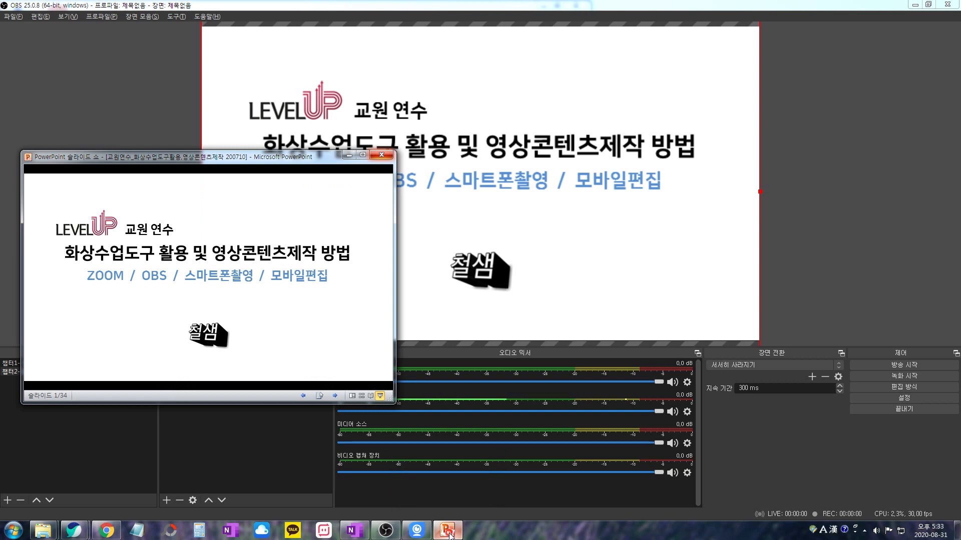
pyautogui.press('Right')
pyautogui.press('Right')
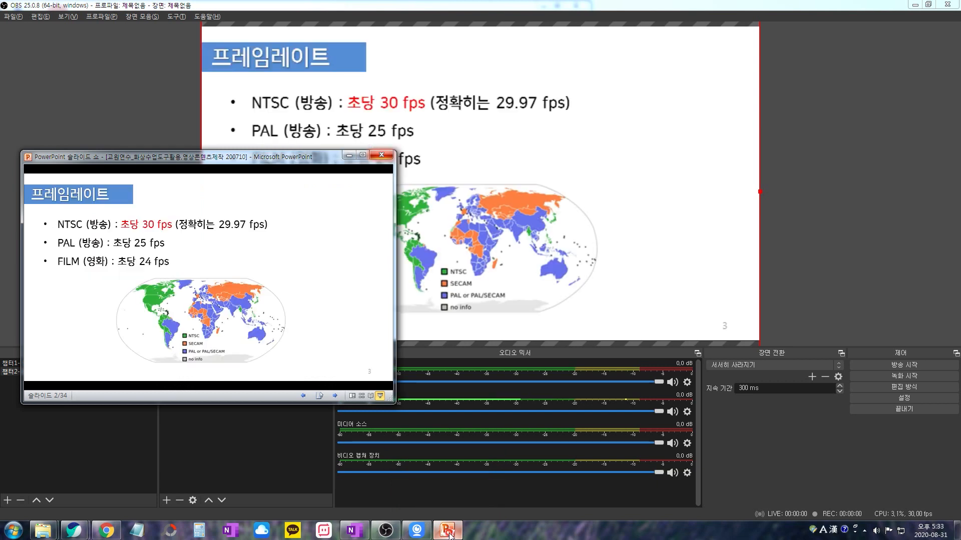
pyautogui.press('Right')
pyautogui.press('Right')
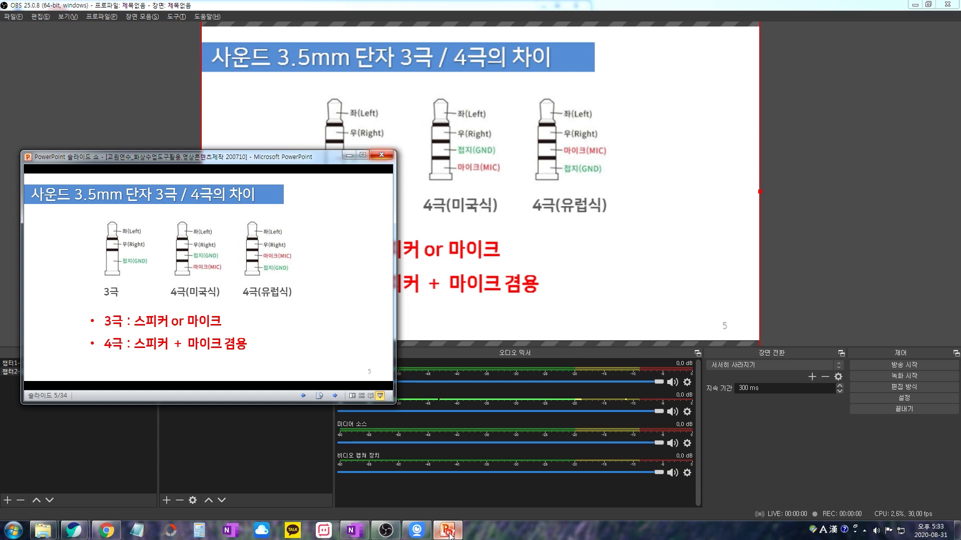
# Restore the OBS window from its maximized size, shrink it and place it beside the slide show window
pyautogui.click(374, 6)
pyautogui.doubleClick(374, 6)
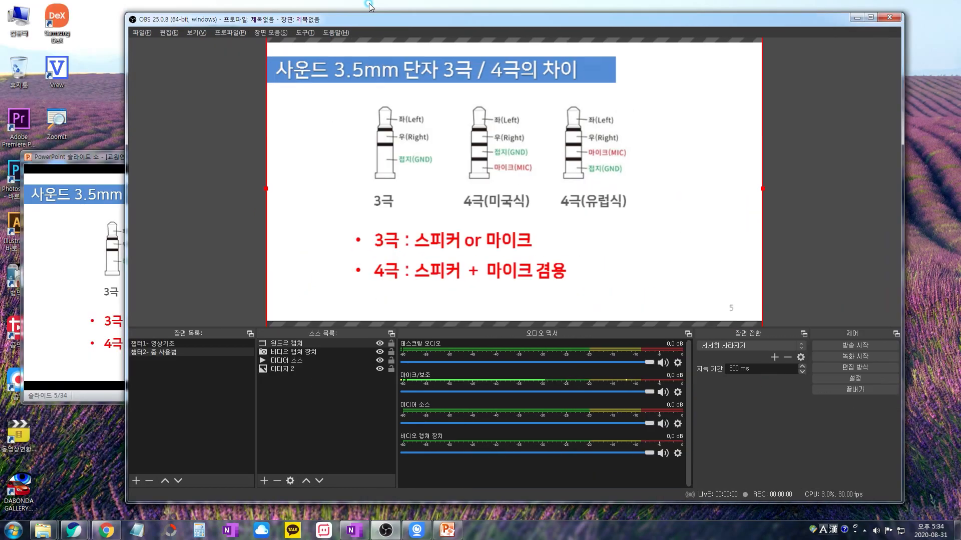
pyautogui.moveTo(126, 14); pyautogui.dragTo(337, 92)
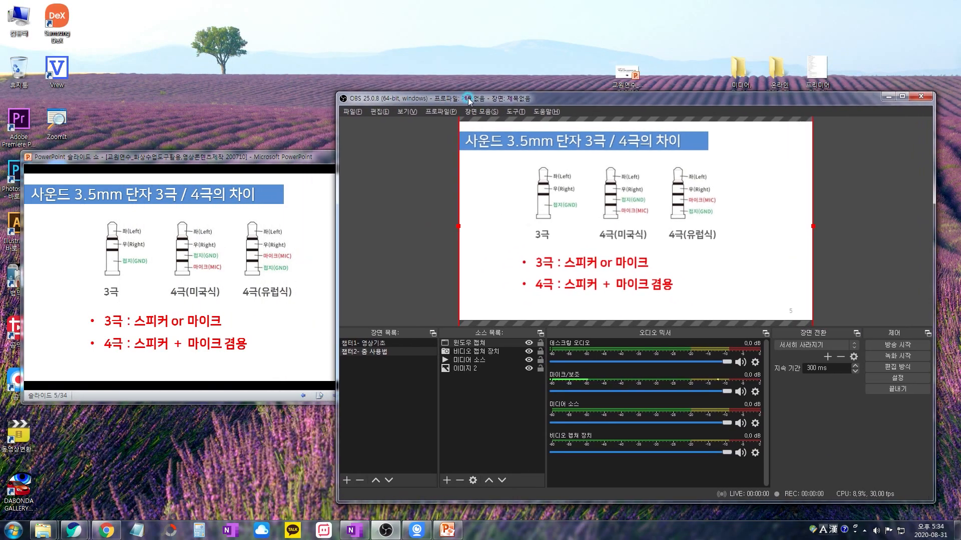
pyautogui.moveTo(469, 102); pyautogui.dragTo(486, 113)
# Move the slide show window up clear of OBS and shrink it slightly, and rescale its capture to fill the OBS canvas
pyautogui.moveTo(93, 156); pyautogui.dragTo(74, 53)
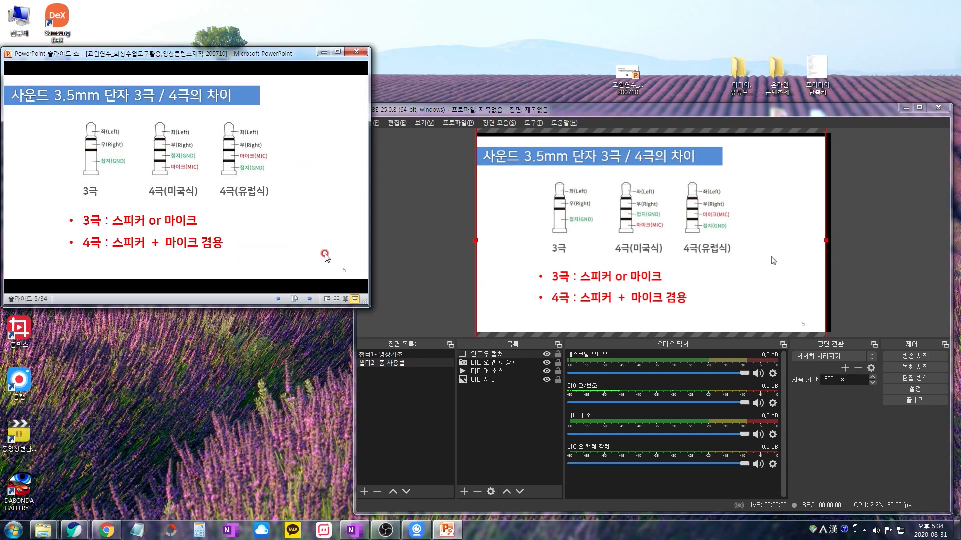
pyautogui.moveTo(366, 304); pyautogui.dragTo(335, 279)
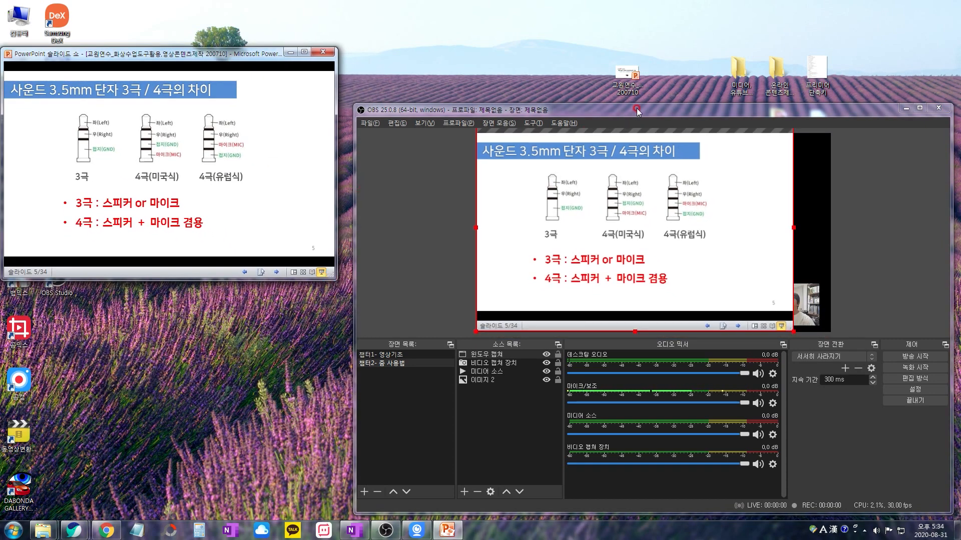
pyautogui.moveTo(637, 111); pyautogui.dragTo(627, 101)
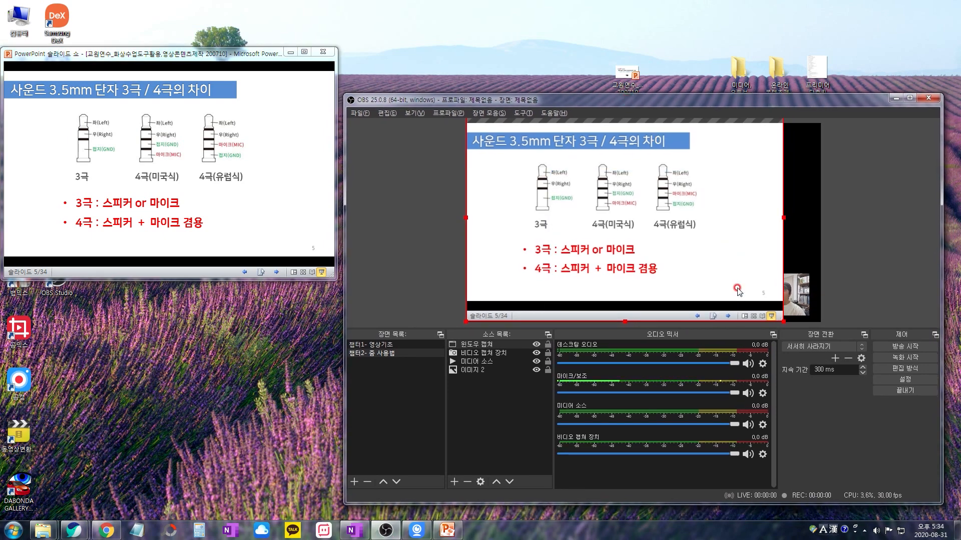
pyautogui.moveTo(785, 325); pyautogui.dragTo(819, 346)
# Return the slide show to its first slide and advance to the 마이크 내장 4극 이어폰 / 헤드셋 slide, checking the OBS preview
pyautogui.click(142, 199)
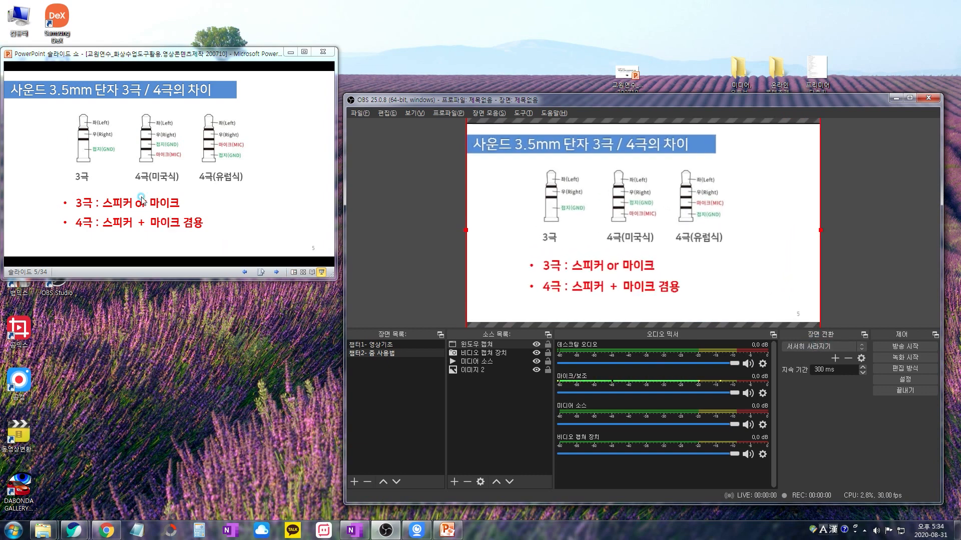
pyautogui.press('Home')
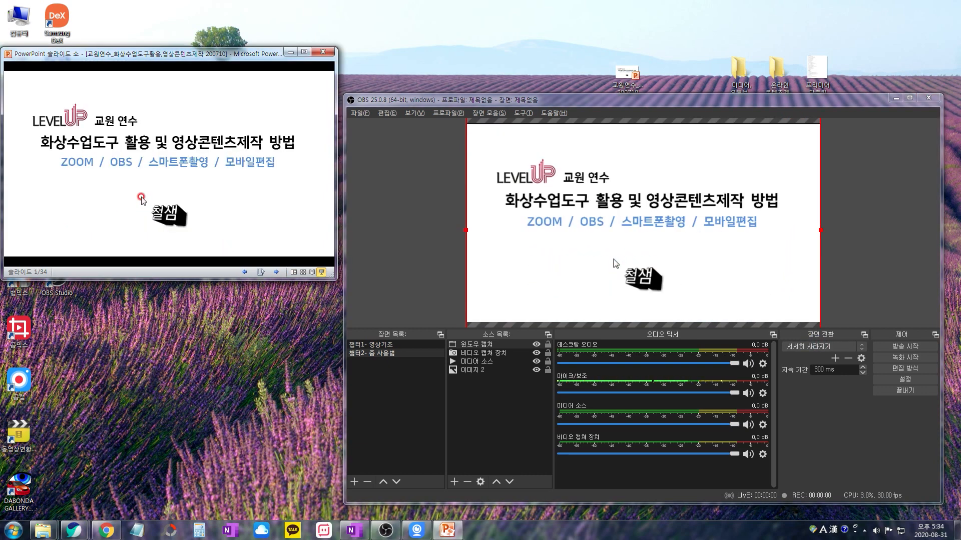
pyautogui.click(142, 199)
pyautogui.click(141, 199)
pyautogui.click(142, 198)
pyautogui.click(141, 198)
pyautogui.click(141, 198)
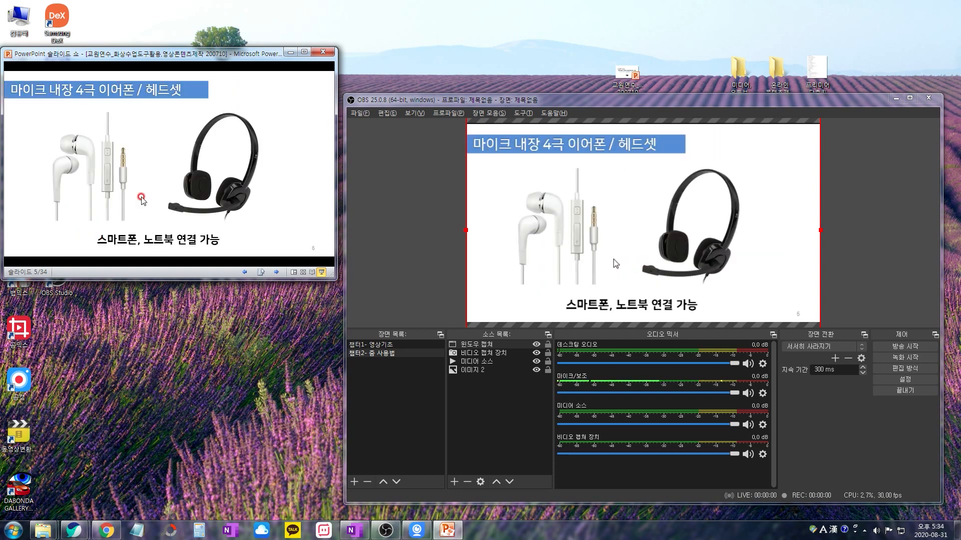
# Go back to the first slide and advance to the 사운드 3.5mm 단자 3극 / 4극의 차이 slide
pyautogui.press('Home')
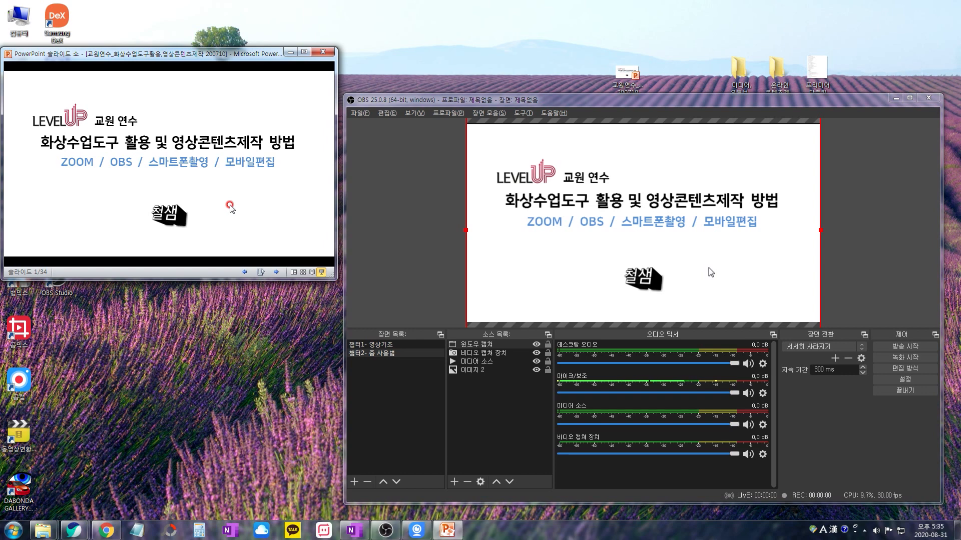
pyautogui.click(230, 205)
pyautogui.click(229, 205)
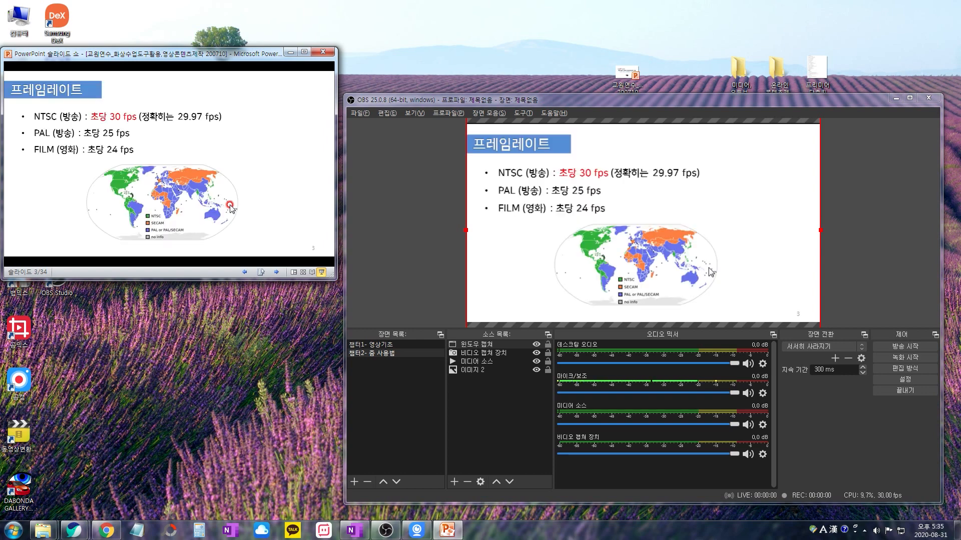
pyautogui.click(229, 206)
pyautogui.click(230, 206)
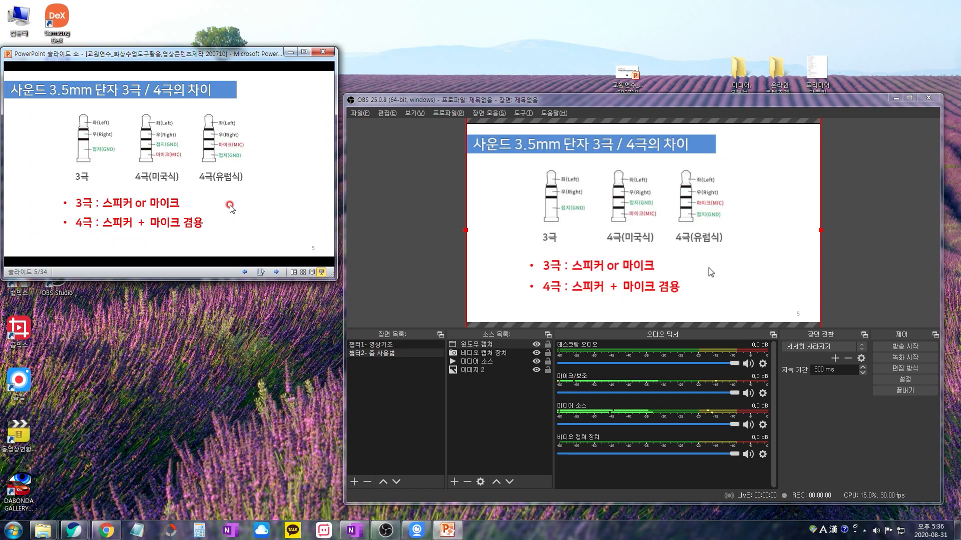
# Maximize the OBS window and add a new 디스플레이 캡쳐 source that captures 디스플레이 1
pyautogui.doubleClick(584, 100)
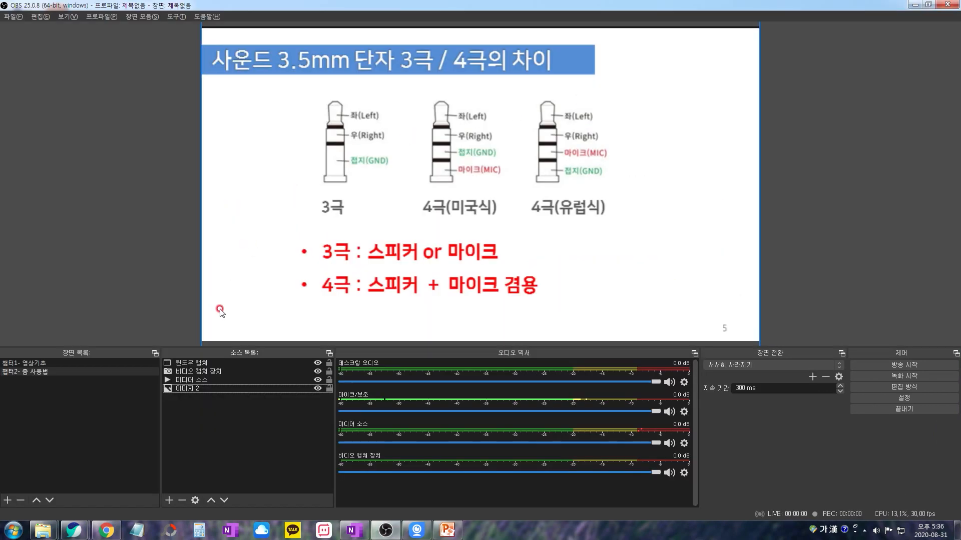
pyautogui.rightClick(269, 438)
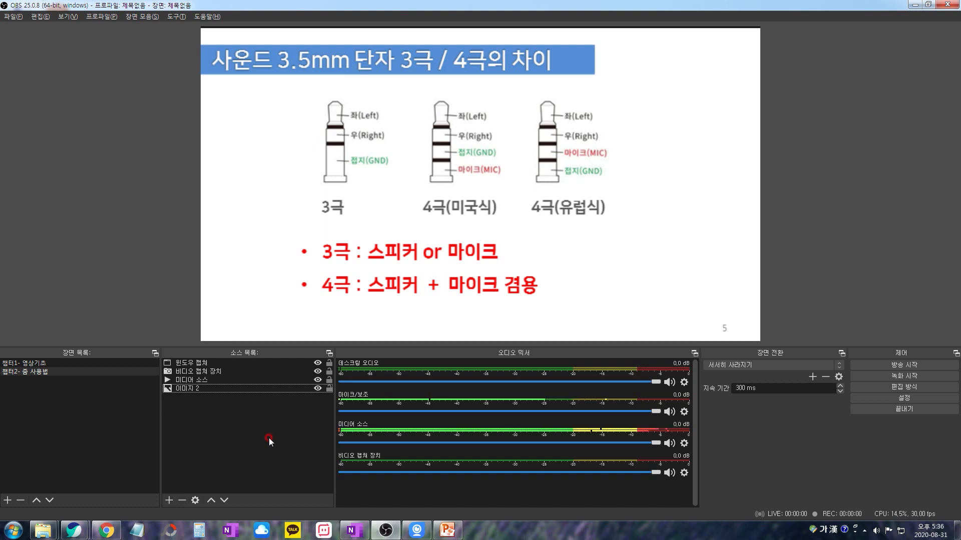
pyautogui.click(170, 503)
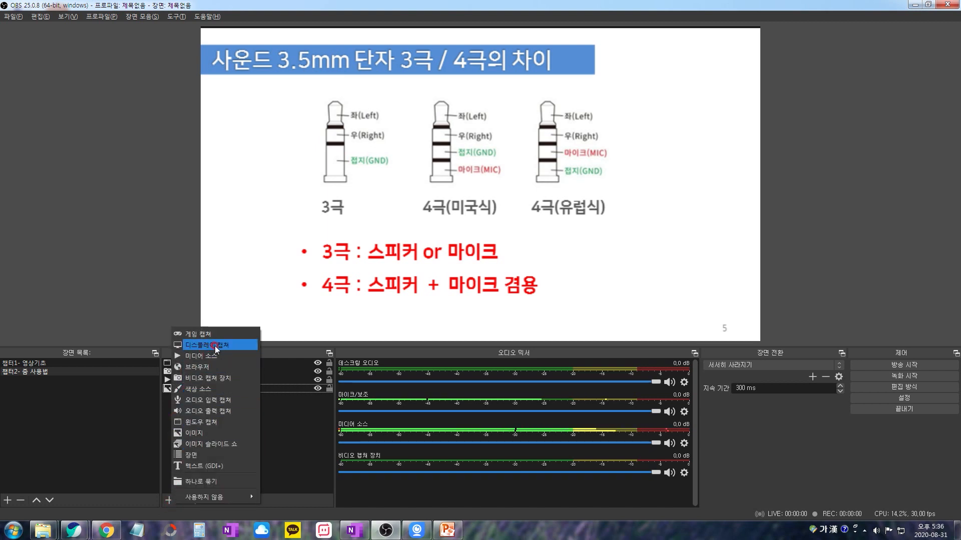
pyautogui.click(214, 347)
pyautogui.click(511, 333)
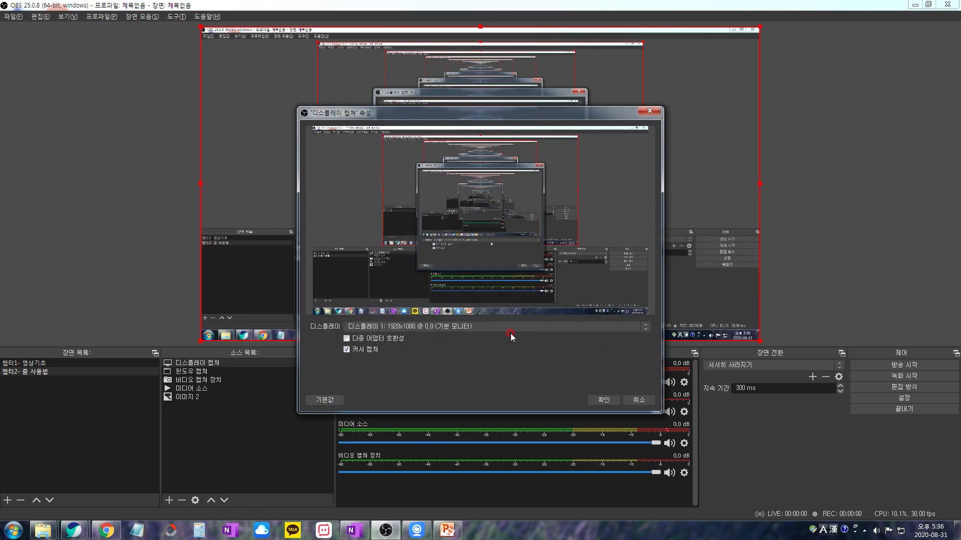
pyautogui.click(603, 400)
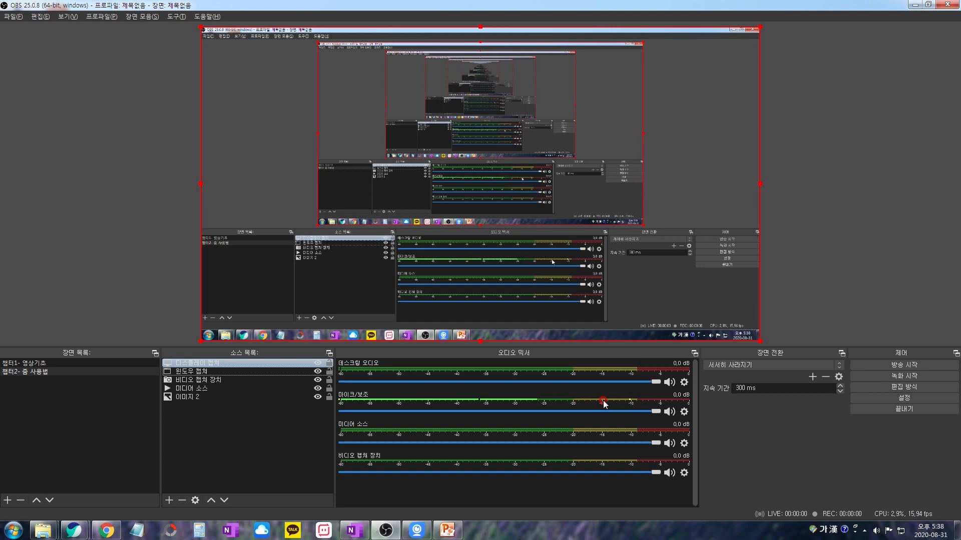
# Shrink OBS back beside the slide show, view the YouTube channel page in a maximized Chrome window and minimize it
pyautogui.moveTo(681, 5); pyautogui.dragTo(707, 108)
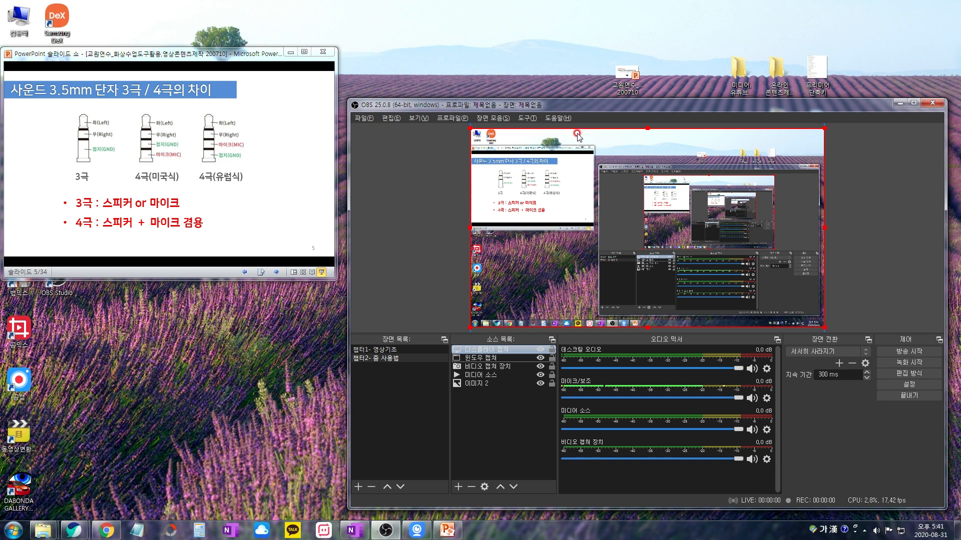
pyautogui.click(105, 530)
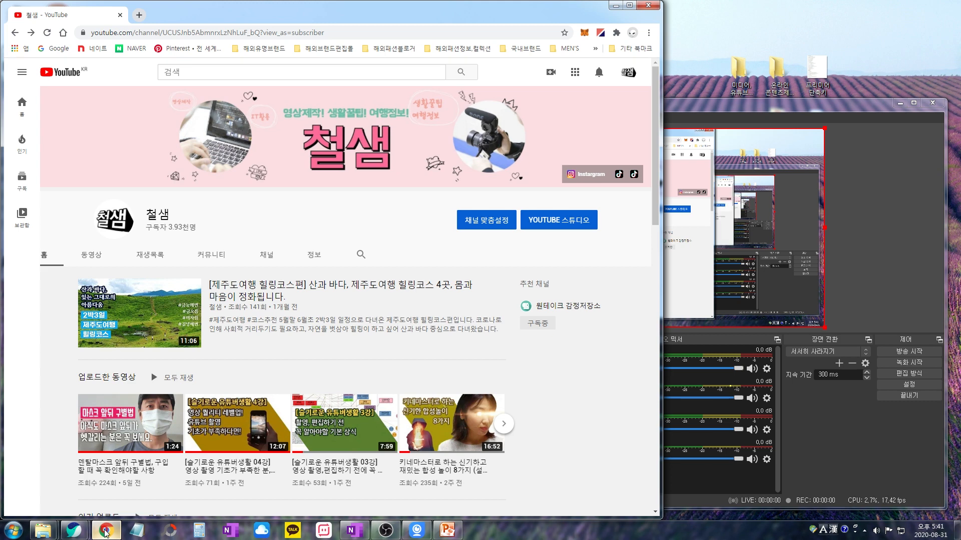
pyautogui.moveTo(530, 11); pyautogui.dragTo(446, 9)
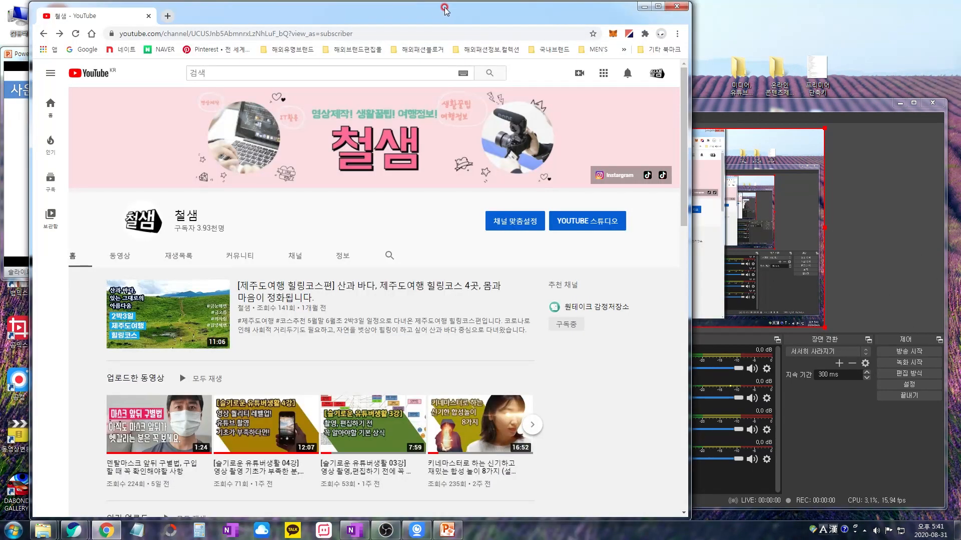
pyautogui.doubleClick(446, 9)
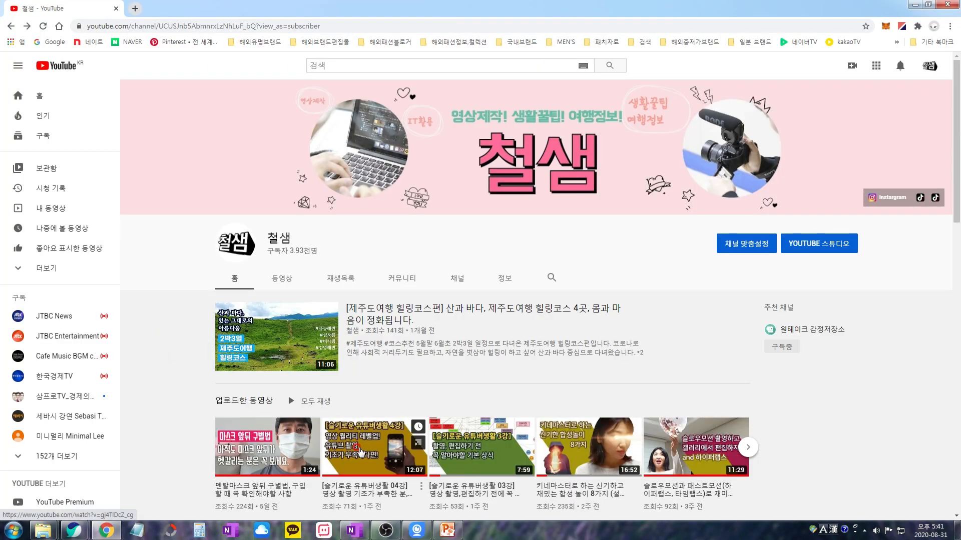
pyautogui.click(273, 455)
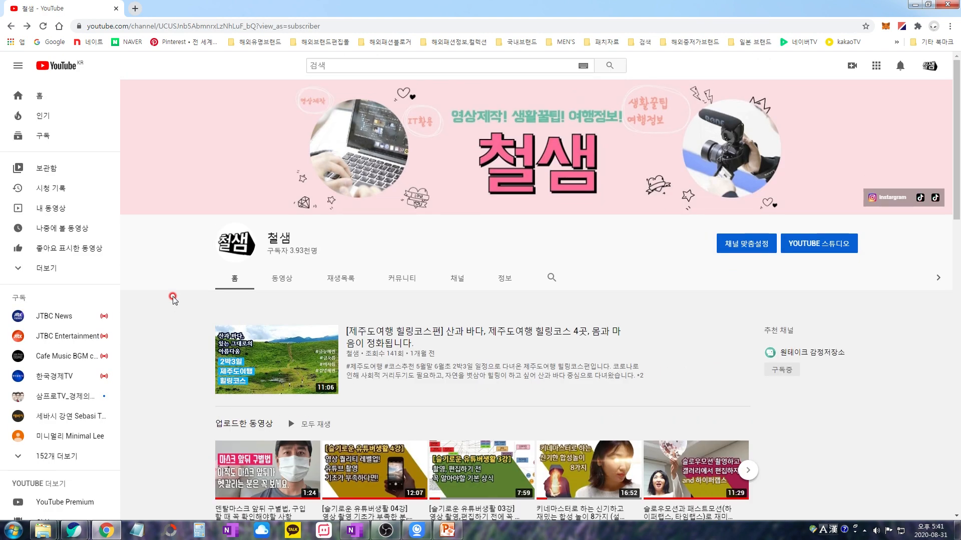
pyautogui.click(88, 521)
pyautogui.scroll(-3, 174, 313)
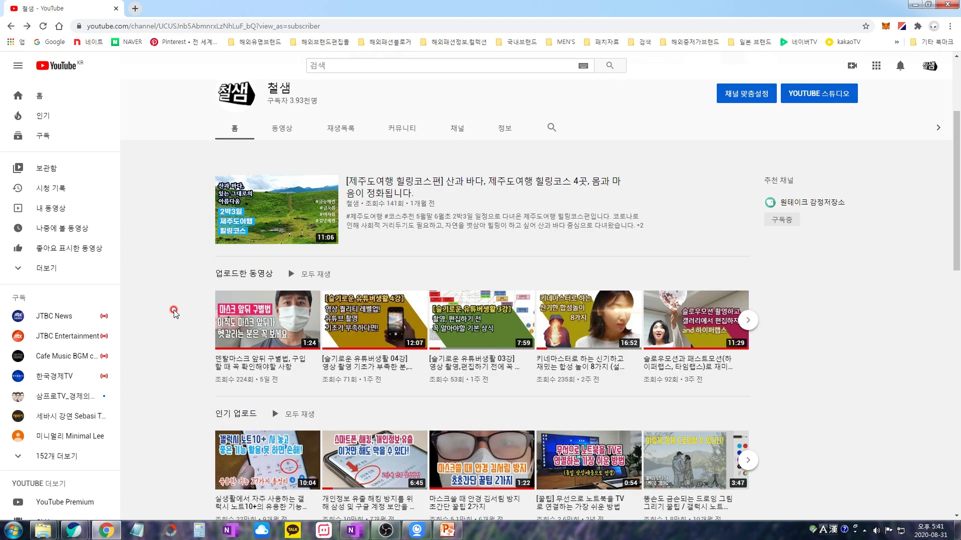
pyautogui.click(913, 6)
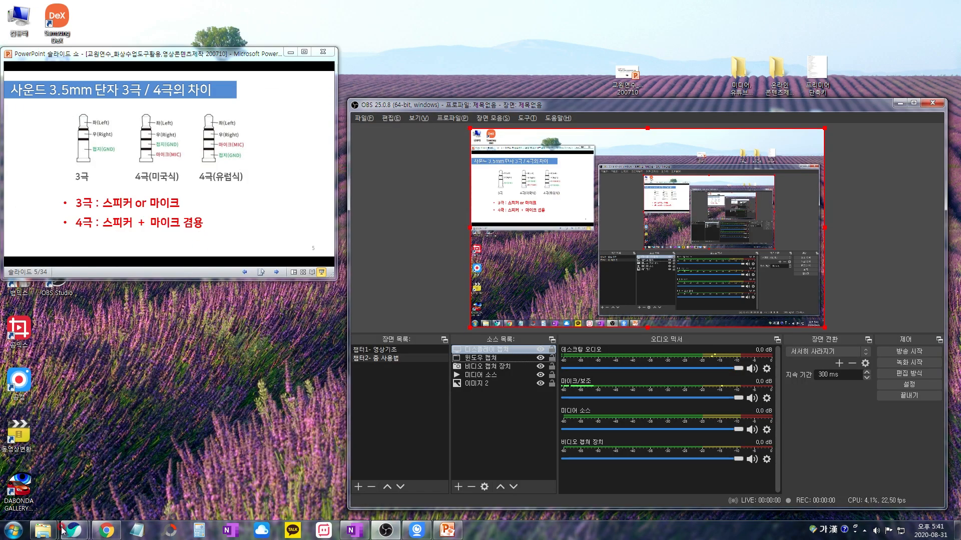
# Open the computer's picture library and flip through several sample photos in Windows Photo Viewer beside the OBS preview
pyautogui.click(27, 20)
pyautogui.doubleClick(25, 20)
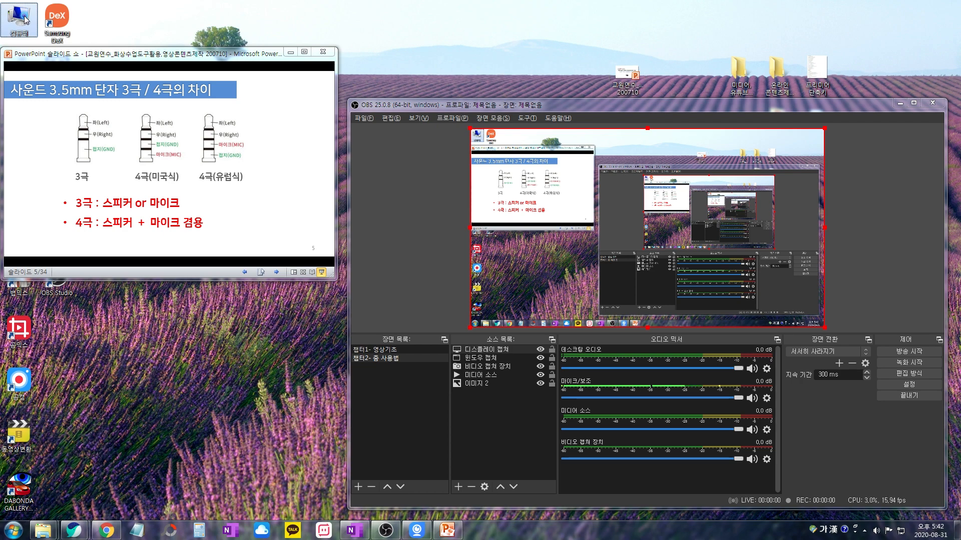
pyautogui.click(46, 52)
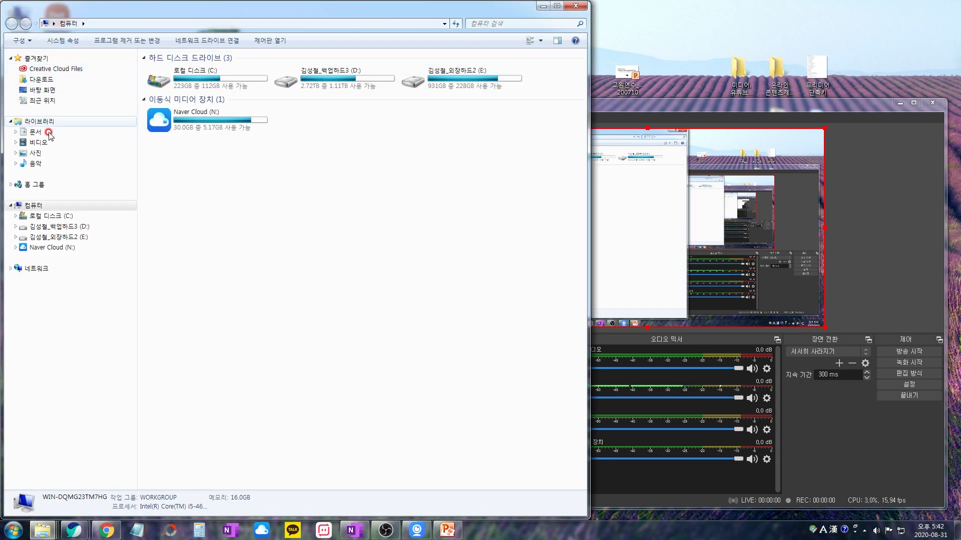
pyautogui.click(38, 156)
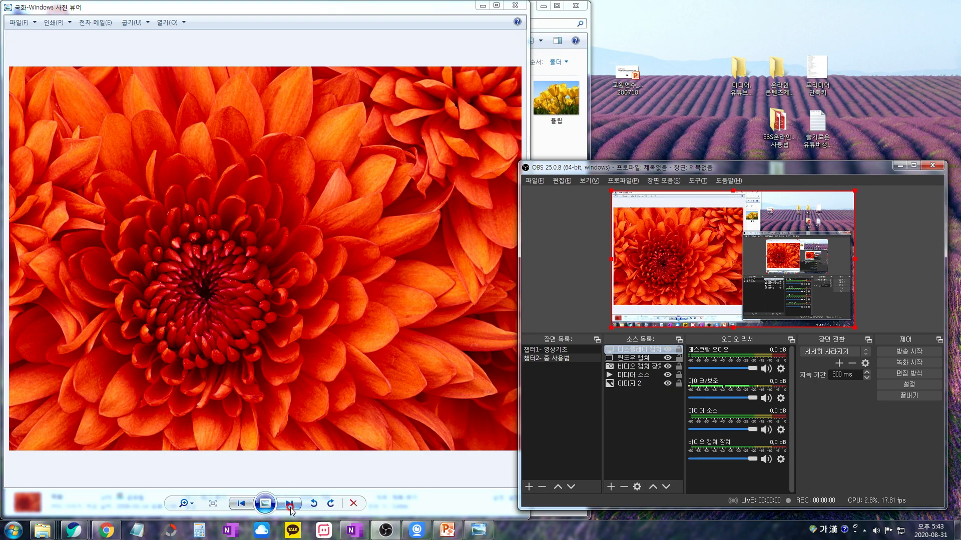
pyautogui.click(290, 504)
pyautogui.click(290, 504)
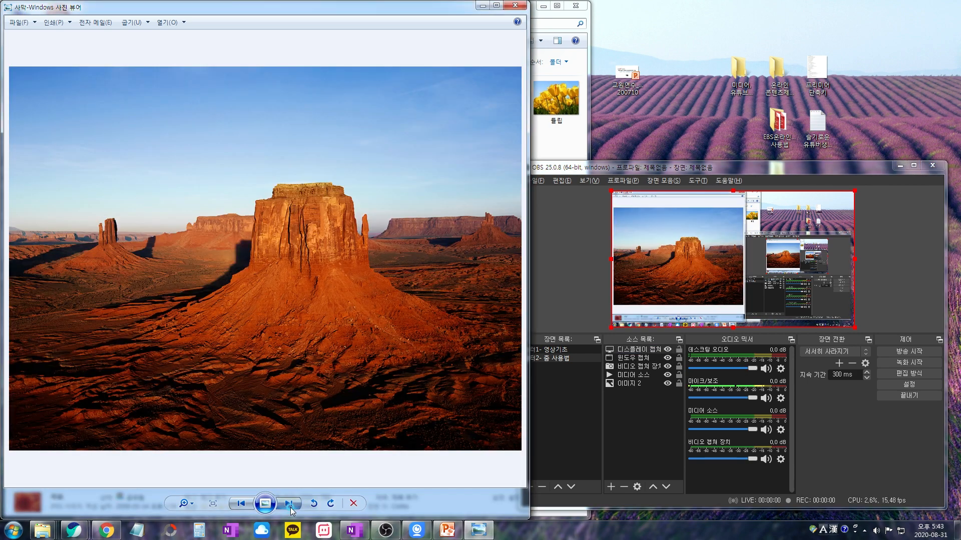
pyautogui.click(290, 504)
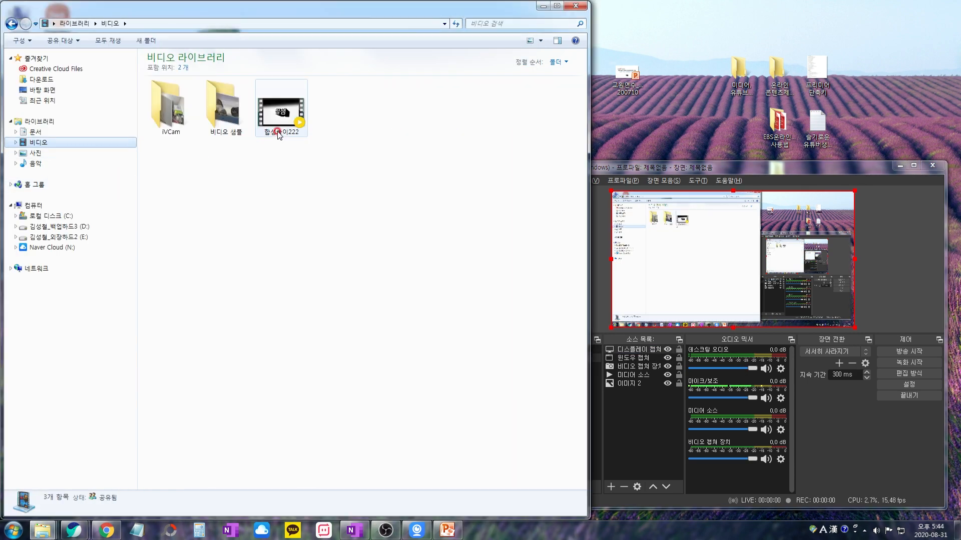
# Play the 합성놀이222 video from the video library, then shrink the player window and move it clear of the OBS preview
pyautogui.doubleClick(271, 107)
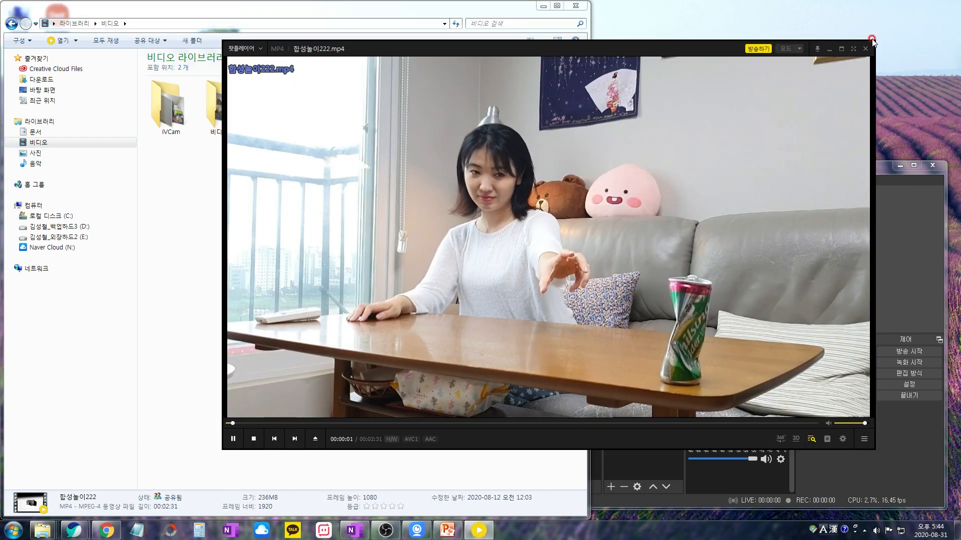
pyautogui.moveTo(872, 40); pyautogui.dragTo(608, 189)
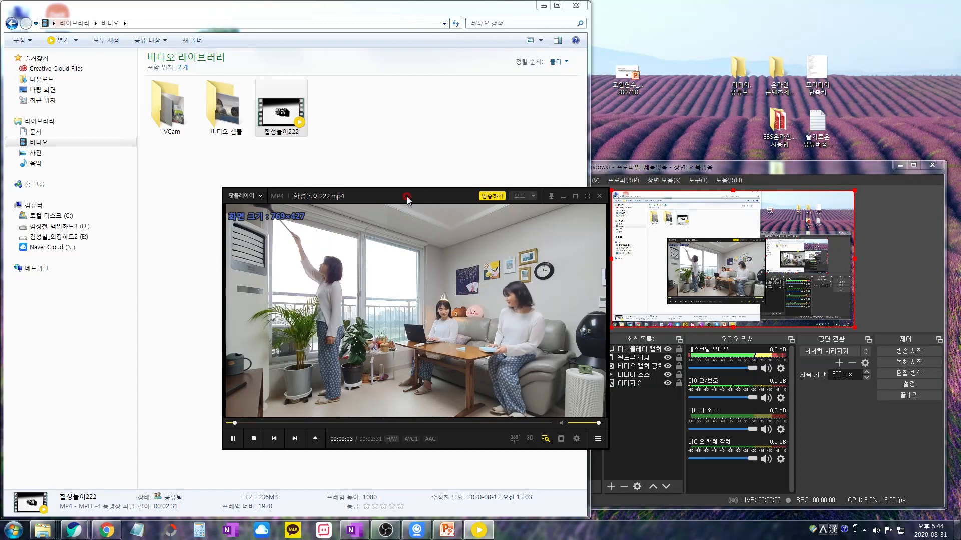
pyautogui.moveTo(416, 202); pyautogui.dragTo(269, 55)
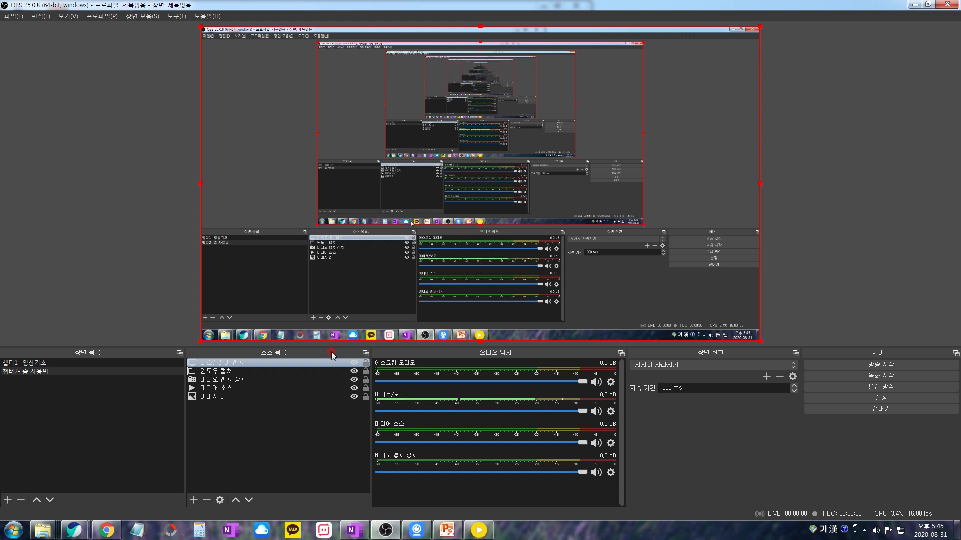
# Add a new 텍스트 (GDI+) source containing the text "안녕하세요 철샘입니다."
pyautogui.click(196, 501)
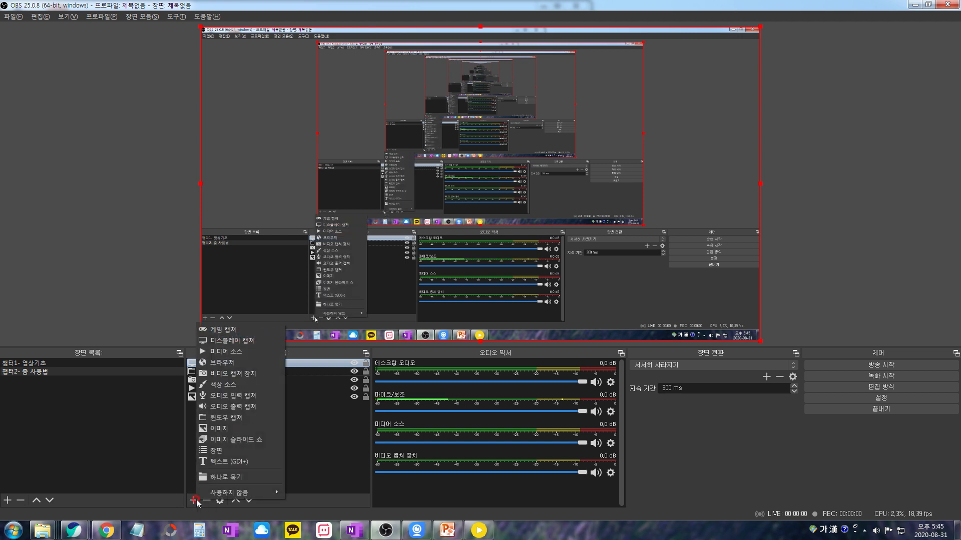
pyautogui.click(232, 463)
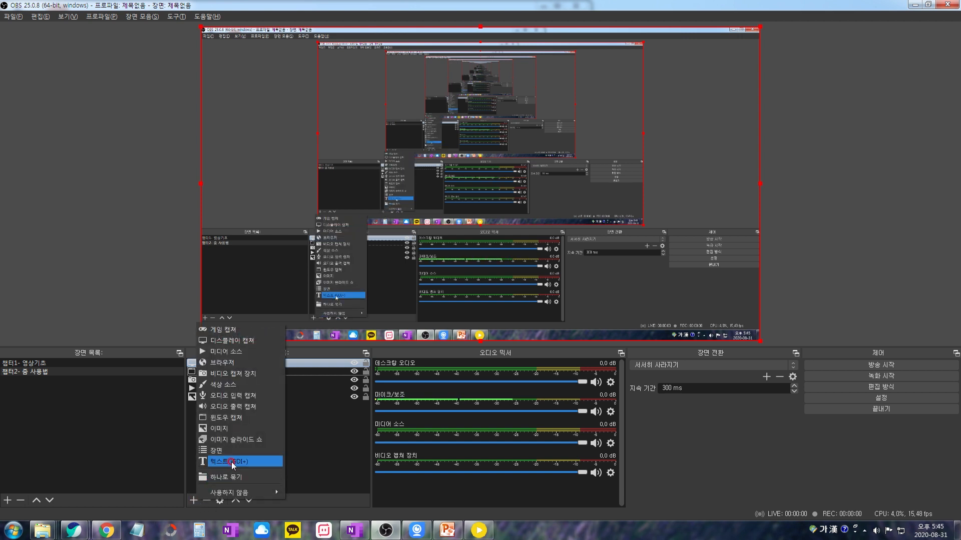
pyautogui.click(516, 330)
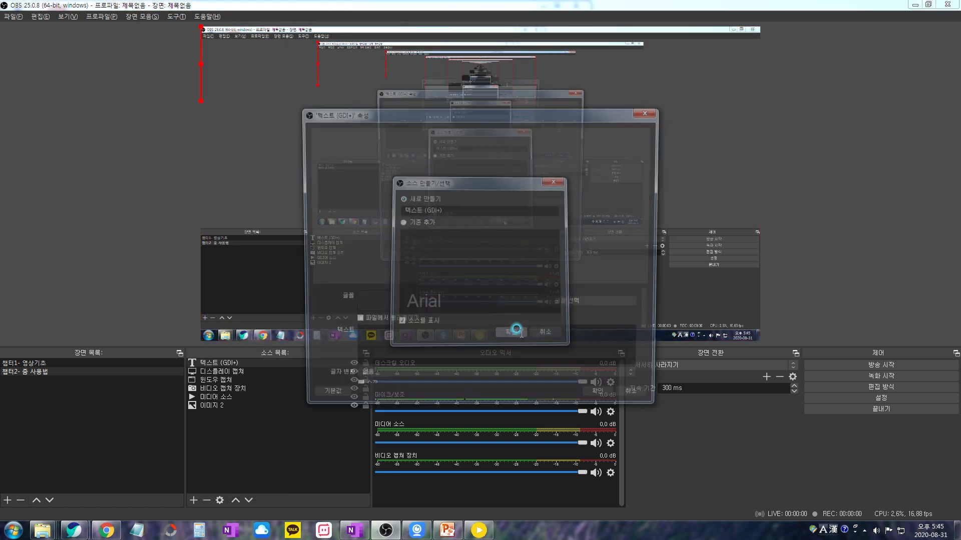
pyautogui.click(428, 351)
pyautogui.write('안녕하')
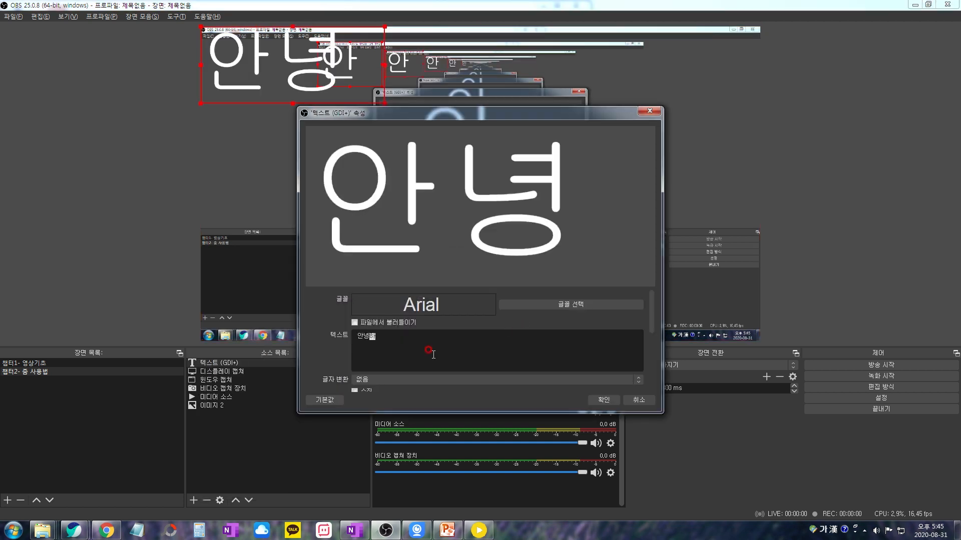
pyautogui.write('세요 철샘입니다.')
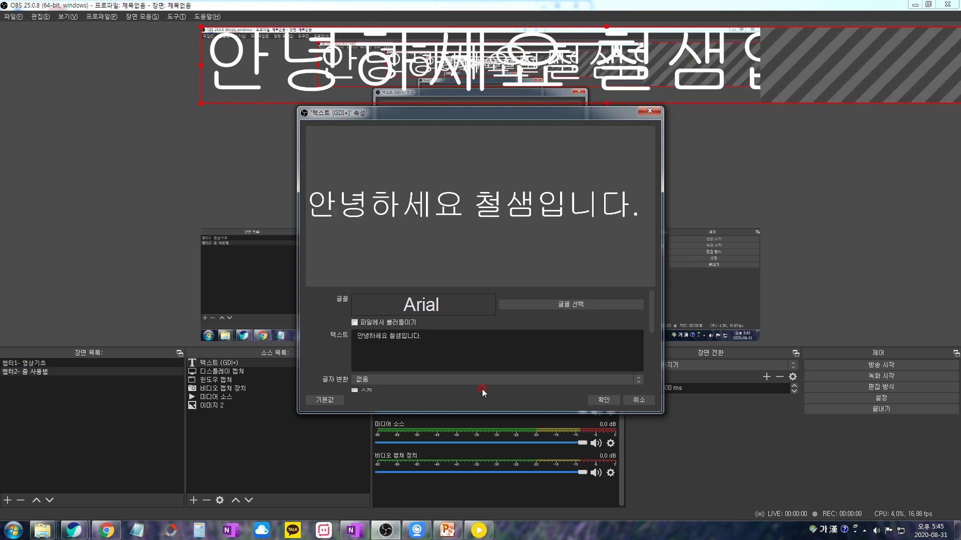
# Set the text source's font to KBIZ한마음고딕 B in a smaller size, and scale the text up on the canvas
pyautogui.click(560, 304)
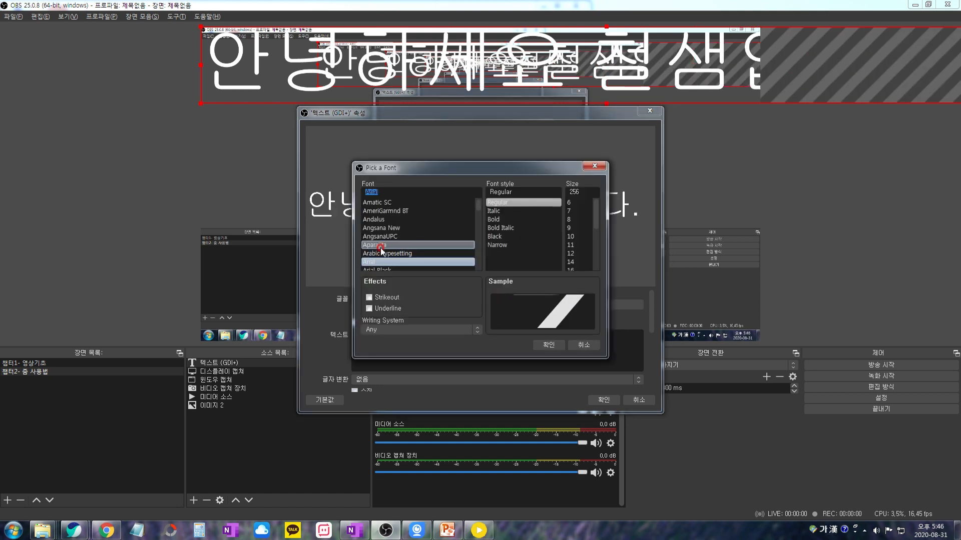
pyautogui.scroll(-15, 395, 235)
pyautogui.click(396, 237)
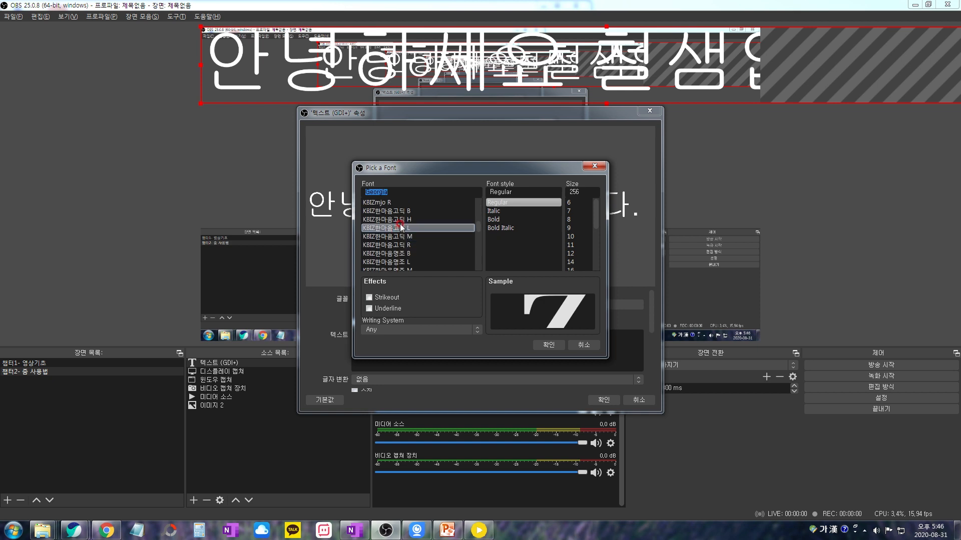
pyautogui.click(401, 212)
pyautogui.click(594, 241)
pyautogui.click(576, 236)
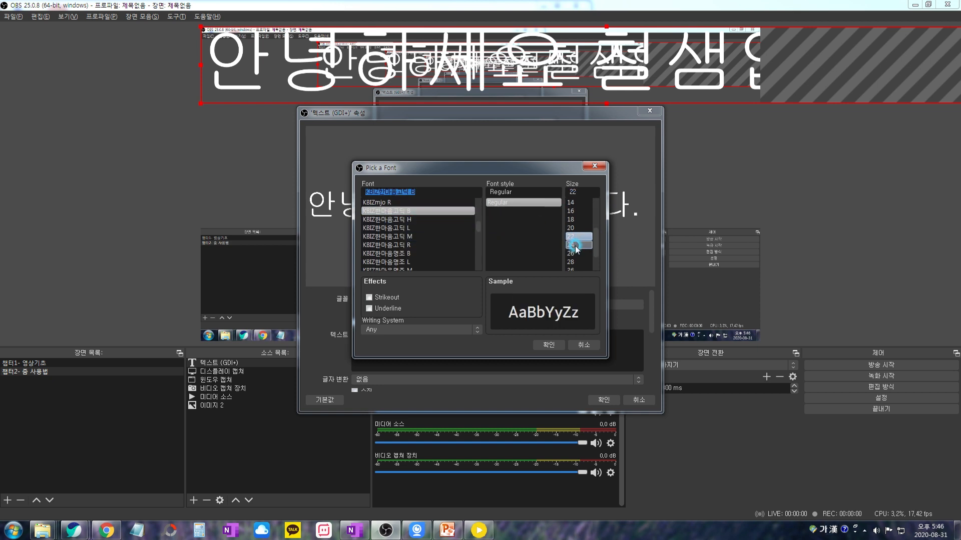
pyautogui.click(573, 254)
pyautogui.click(553, 345)
pyautogui.click(605, 399)
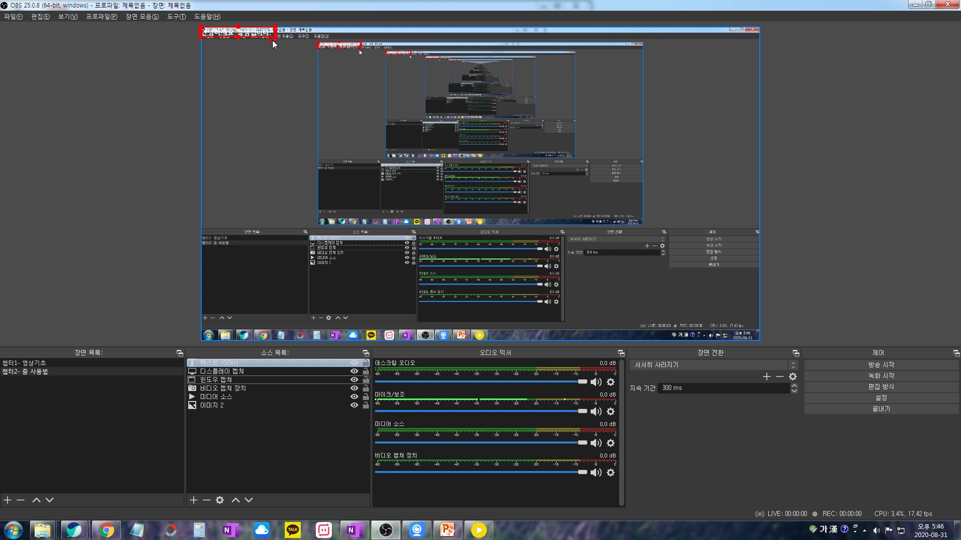
pyautogui.moveTo(274, 38); pyautogui.dragTo(613, 56)
# Reorder the sources, moving 비디오 캡쳐 장치 directly below the text and 윈도우 캡쳐 to the end of the list
pyautogui.click(229, 450)
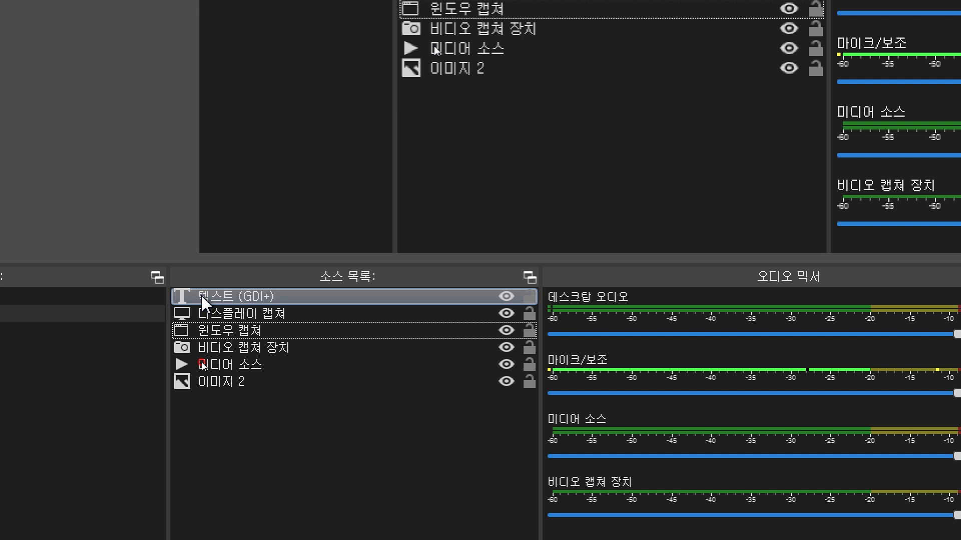
pyautogui.click(229, 300)
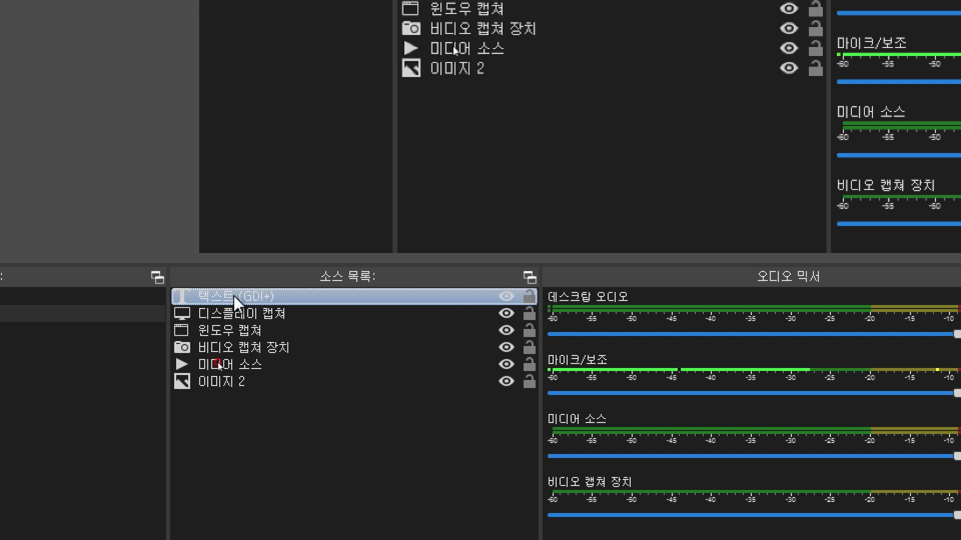
pyautogui.click(225, 351)
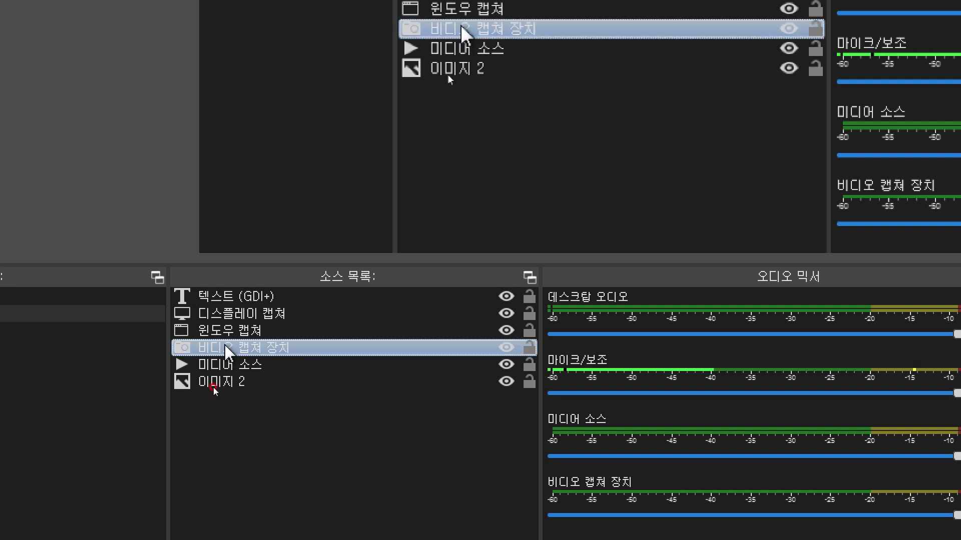
pyautogui.moveTo(227, 350); pyautogui.dragTo(233, 307)
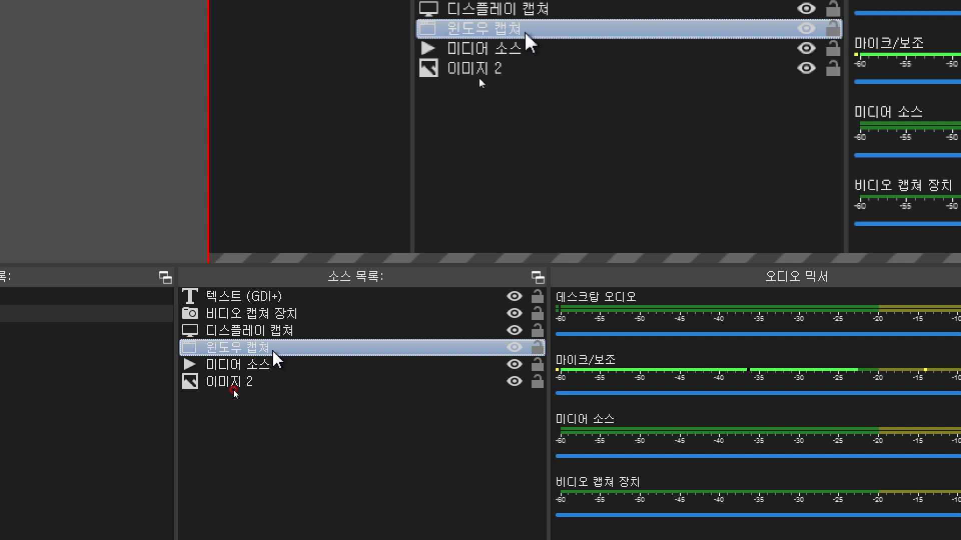
pyautogui.moveTo(234, 392)
pyautogui.mouseDown()
pyautogui.moveTo(239, 412)
pyautogui.moveTo(225, 396)
pyautogui.mouseUp()
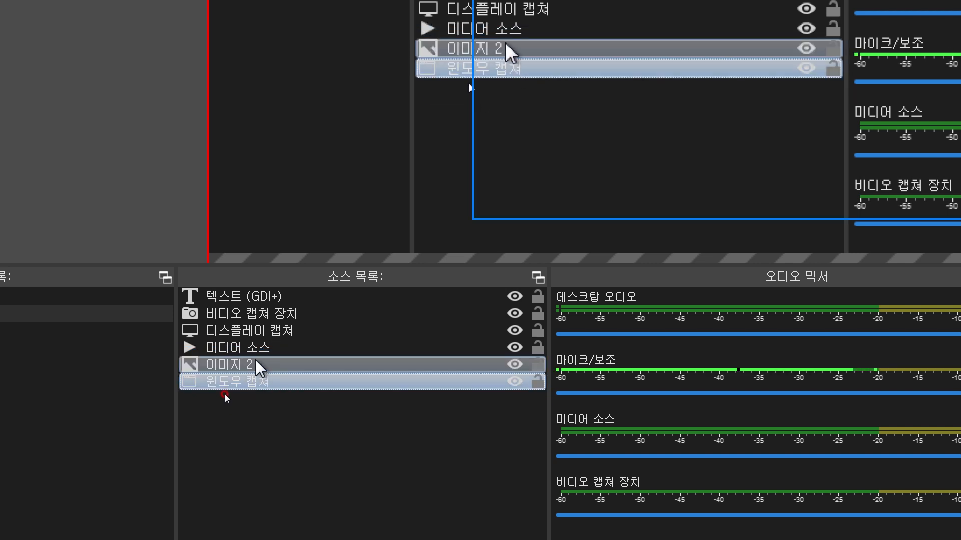
pyautogui.click(257, 363)
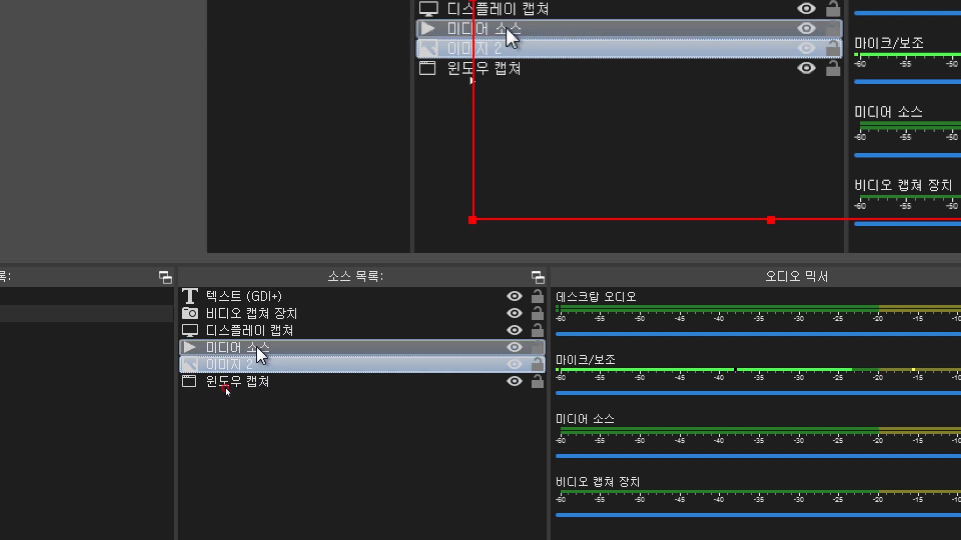
pyautogui.click(257, 352)
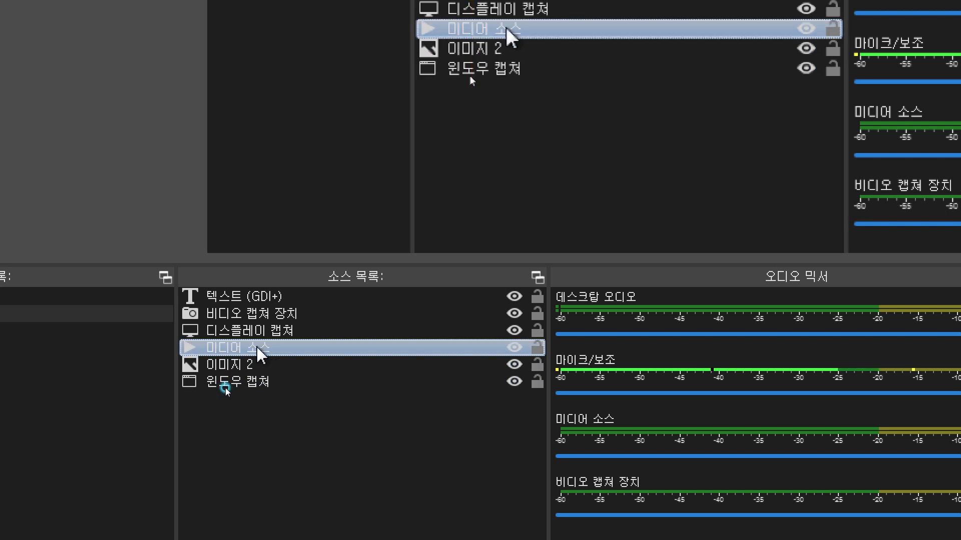
pyautogui.click(260, 337)
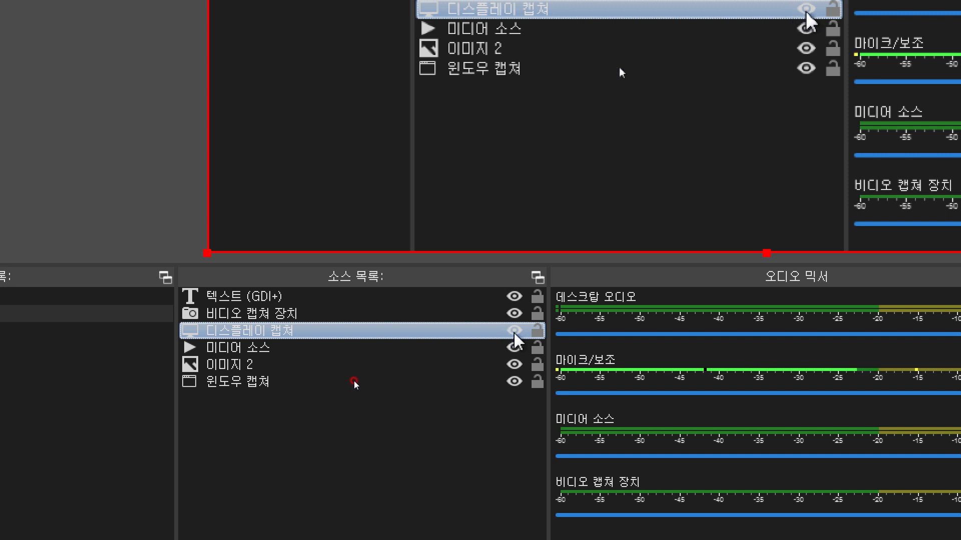
pyautogui.click(514, 332)
pyautogui.click(515, 331)
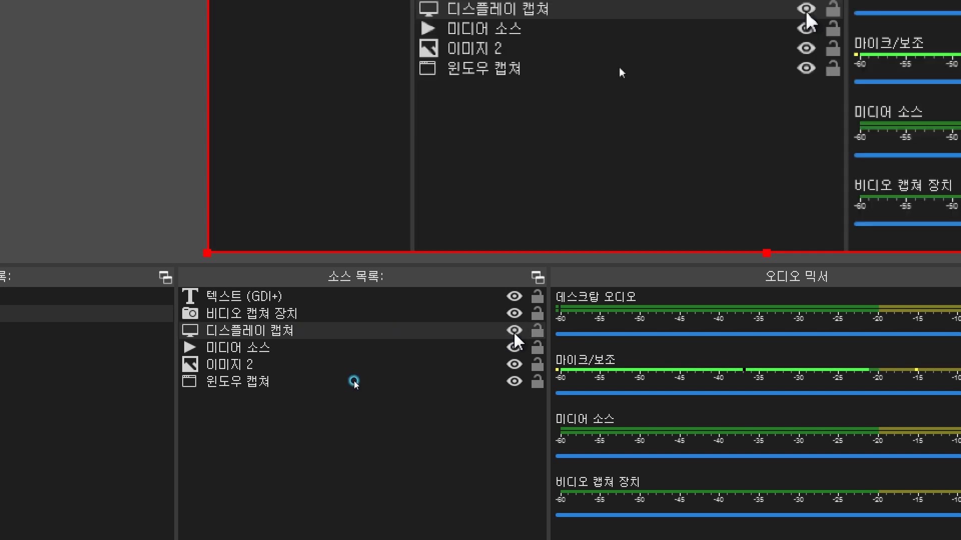
pyautogui.click(354, 382)
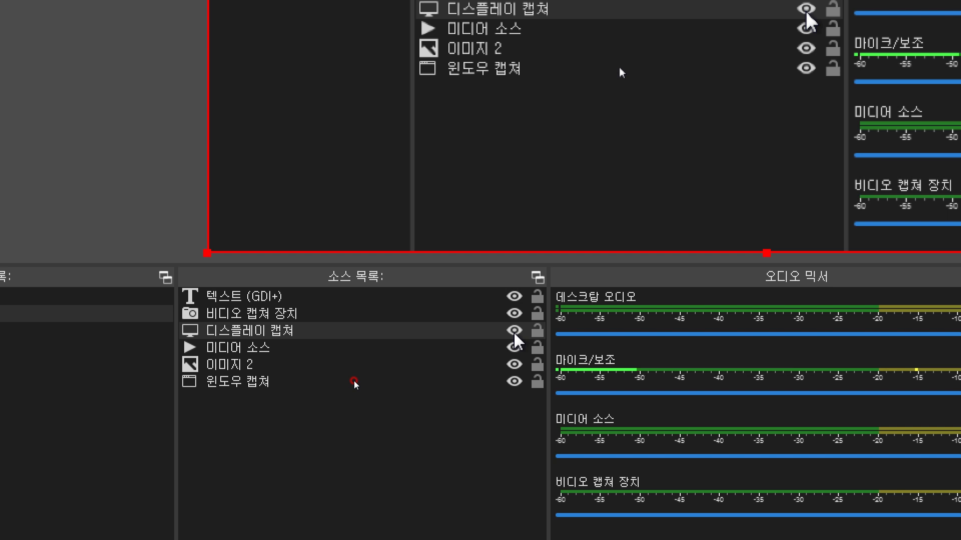
pyautogui.click(501, 303)
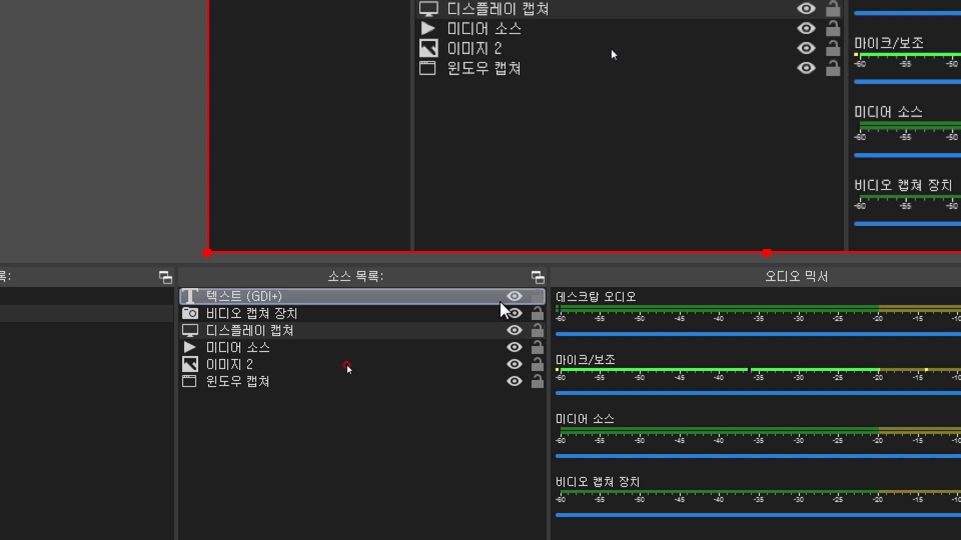
pyautogui.click(498, 313)
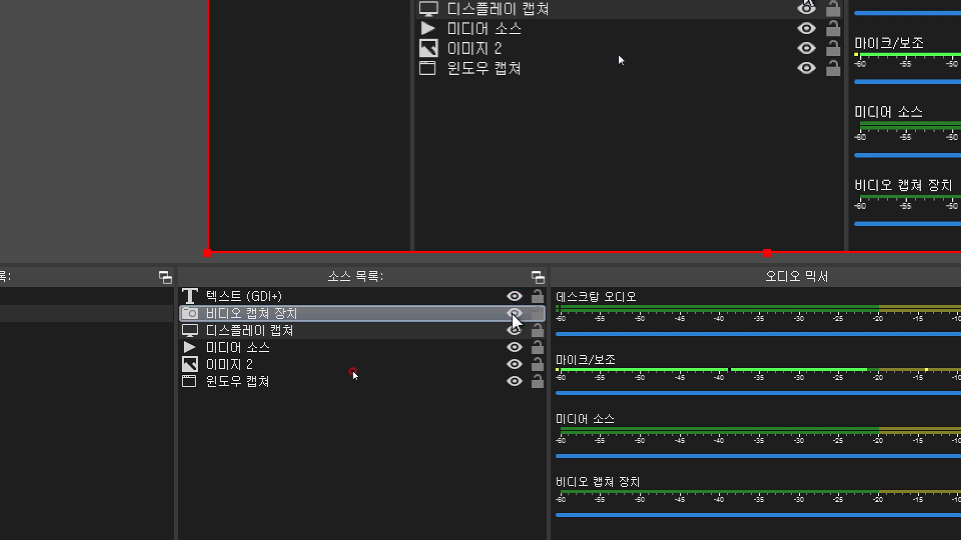
# Hide the 디스플레이 캡쳐, 미디어 소스 and 이미지 2 sources so the captured presentation window can be seen
pyautogui.click(514, 330)
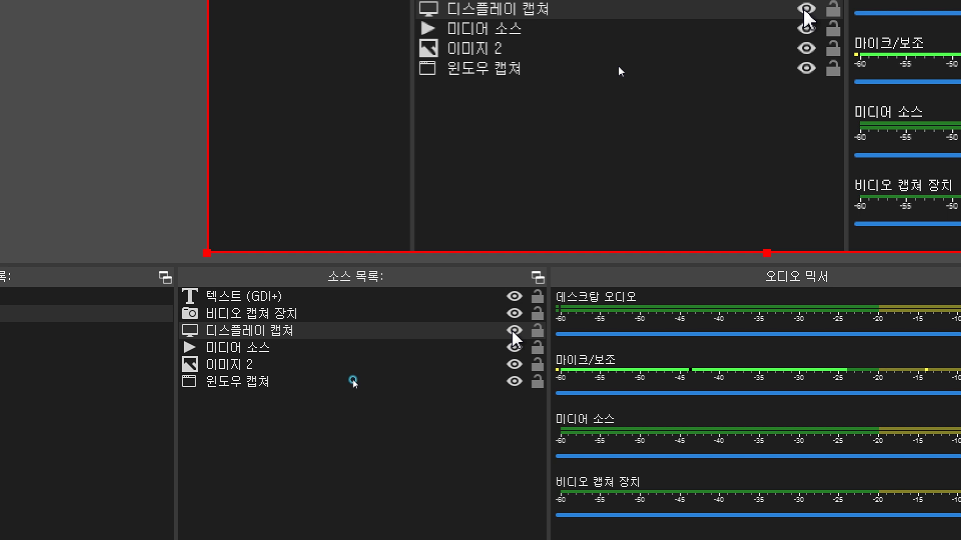
pyautogui.click(515, 331)
pyautogui.click(515, 348)
pyautogui.click(514, 347)
pyautogui.click(515, 362)
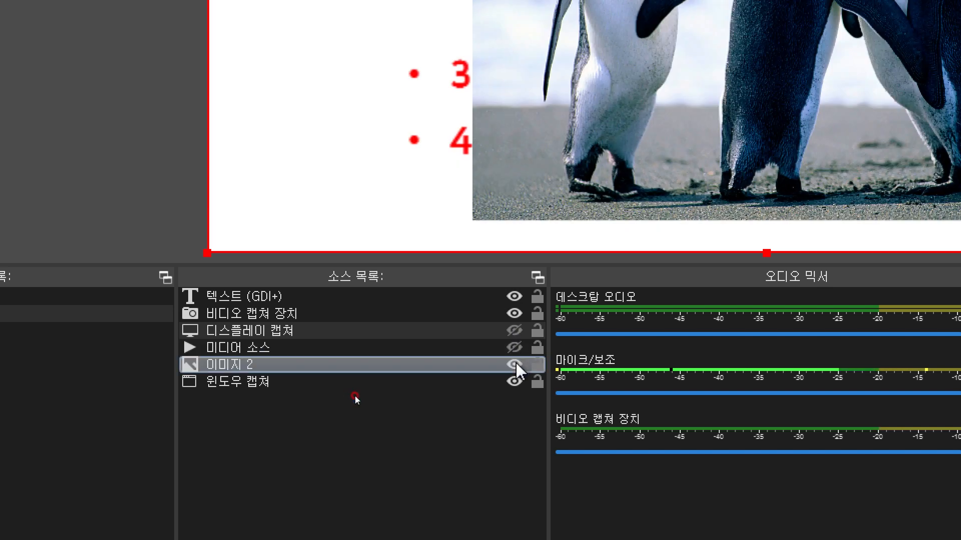
pyautogui.click(514, 364)
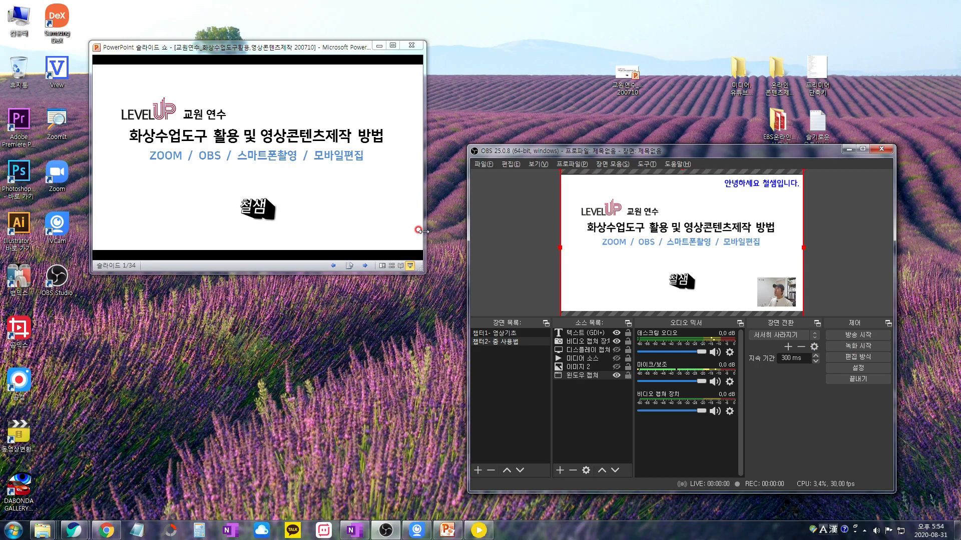
# Switch to the PowerPoint slide show and advance it to slide 5, 사운드 3.5mm 단자 3극 / 4극의 차이
pyautogui.click(353, 223)
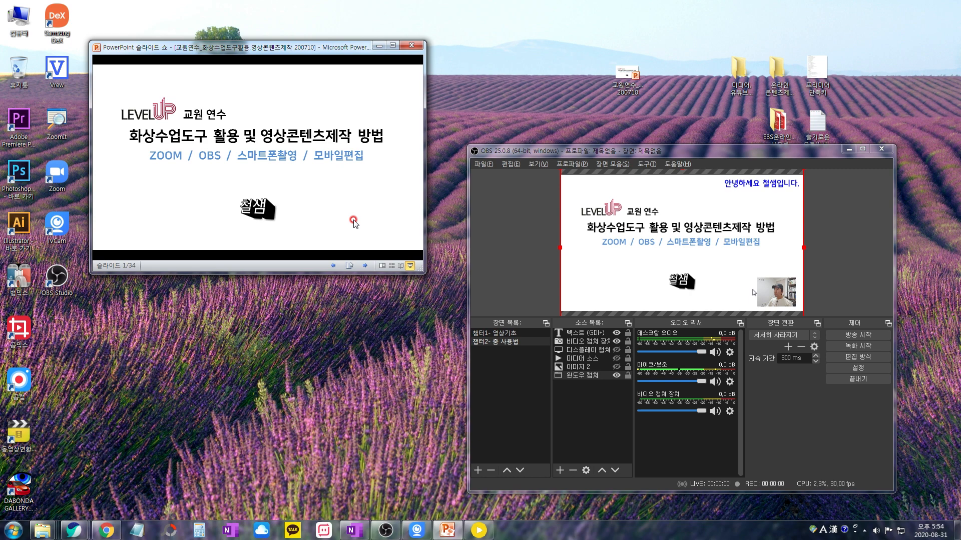
pyautogui.click(353, 222)
pyautogui.click(353, 222)
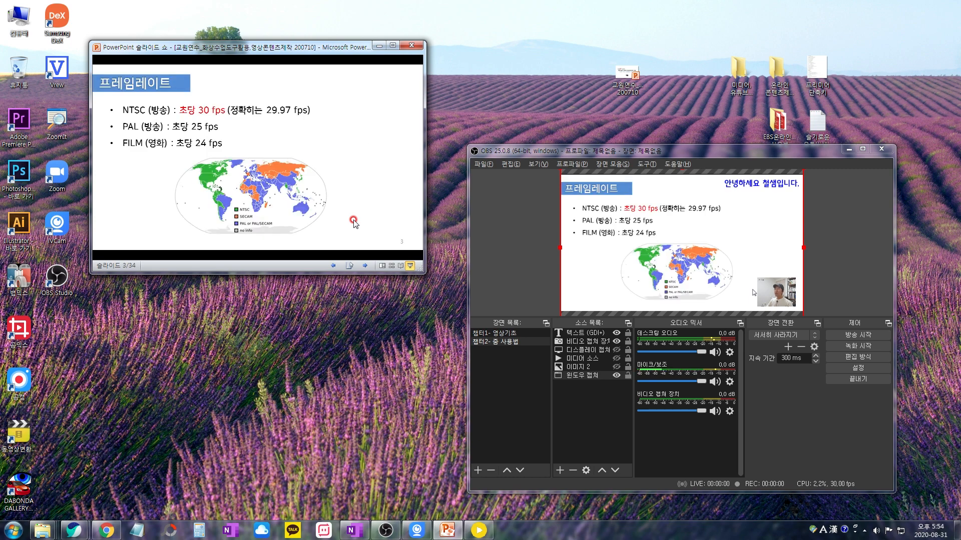
pyautogui.click(353, 222)
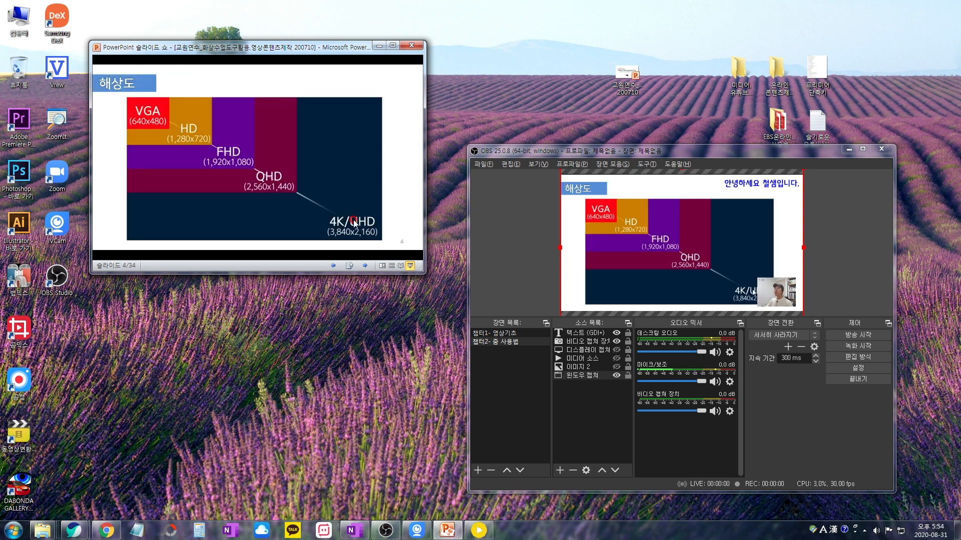
pyautogui.click(353, 222)
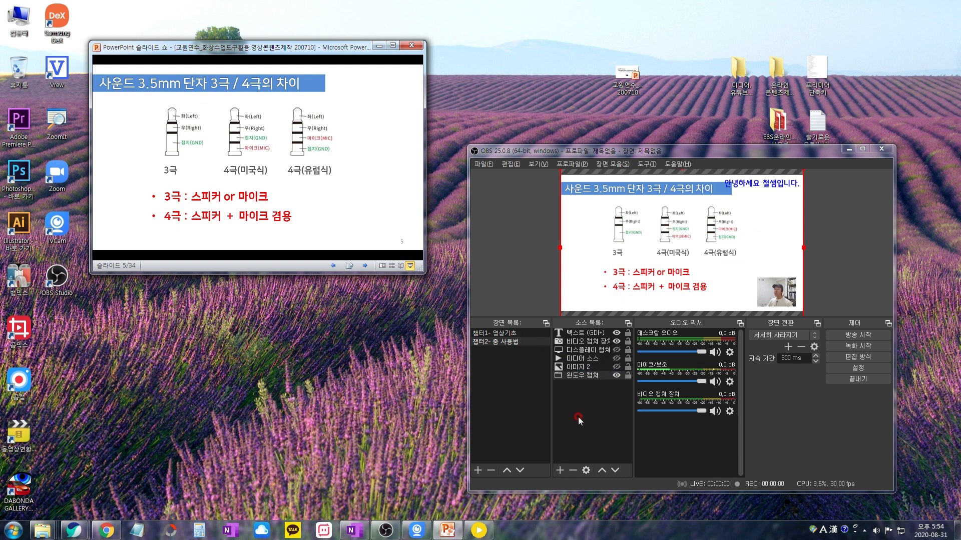
# Show the 이미지 2 penguin picture over the captured slide, and hide it again
pyautogui.click(616, 367)
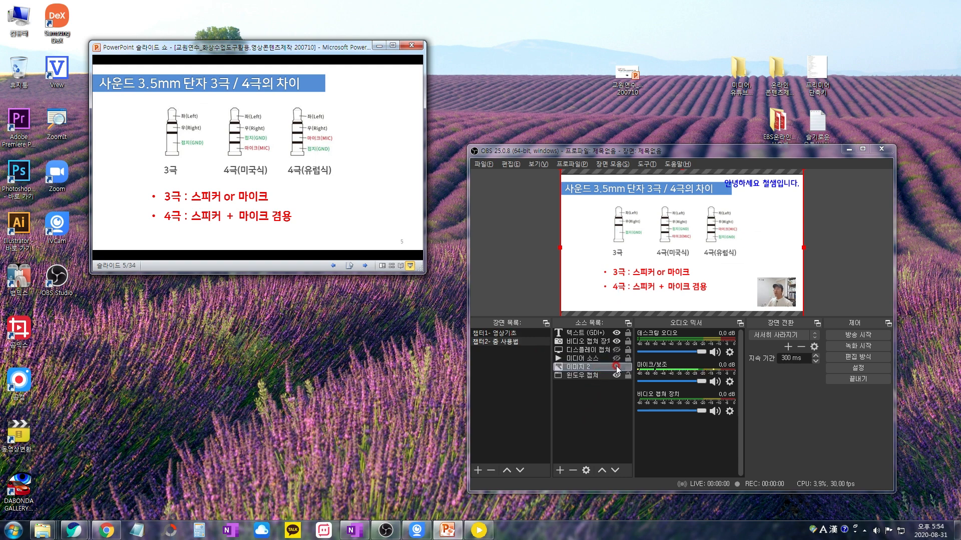
pyautogui.click(616, 367)
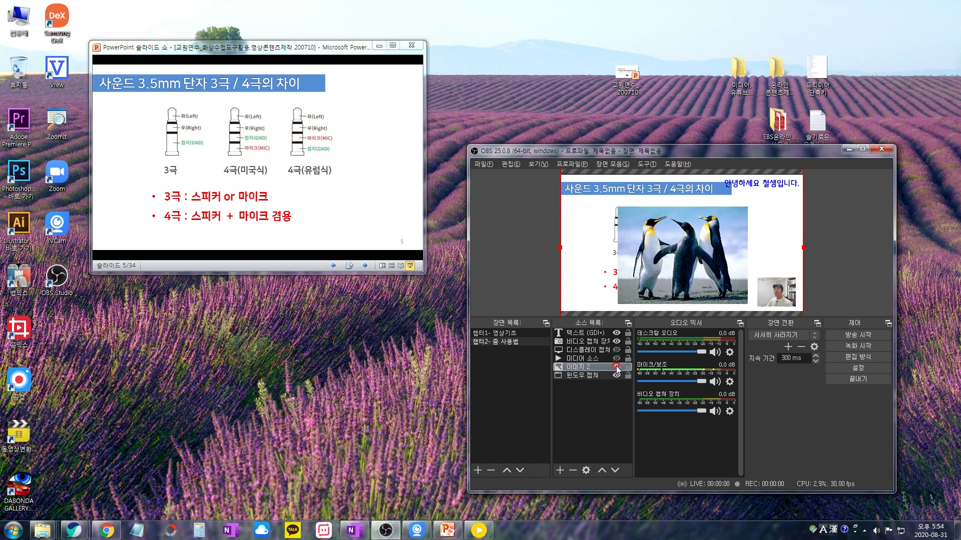
pyautogui.click(616, 367)
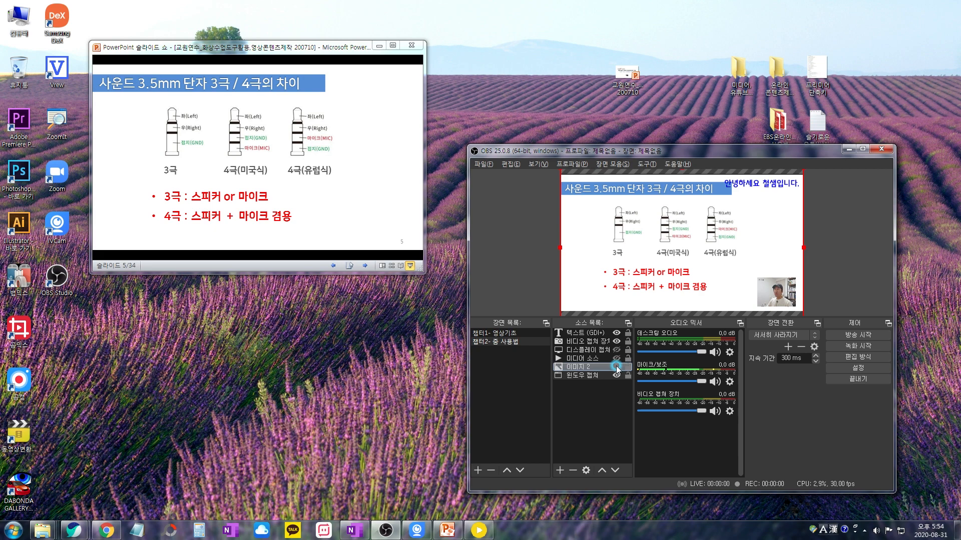
# Advance the PowerPoint slide show to slide 7 about the 3극/4극 convertible 핀마이크
pyautogui.click(305, 212)
pyautogui.click(304, 212)
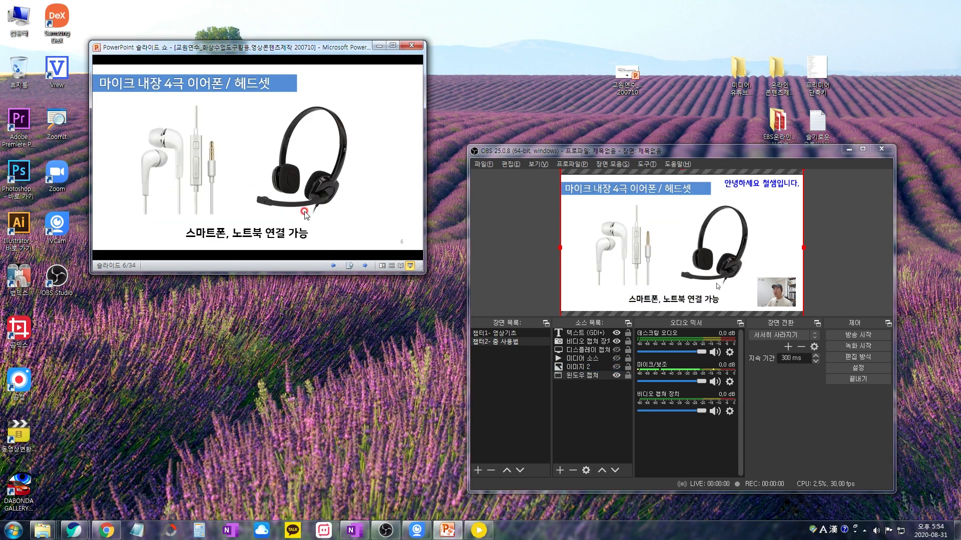
pyautogui.click(305, 212)
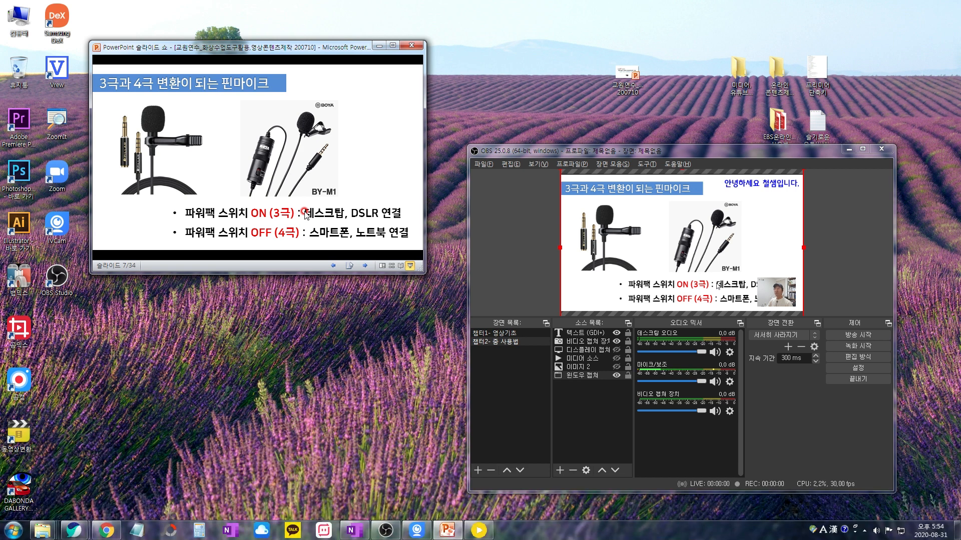
# Show the 미디어 소스 video over the captured slide, and hide it again
pyautogui.click(581, 359)
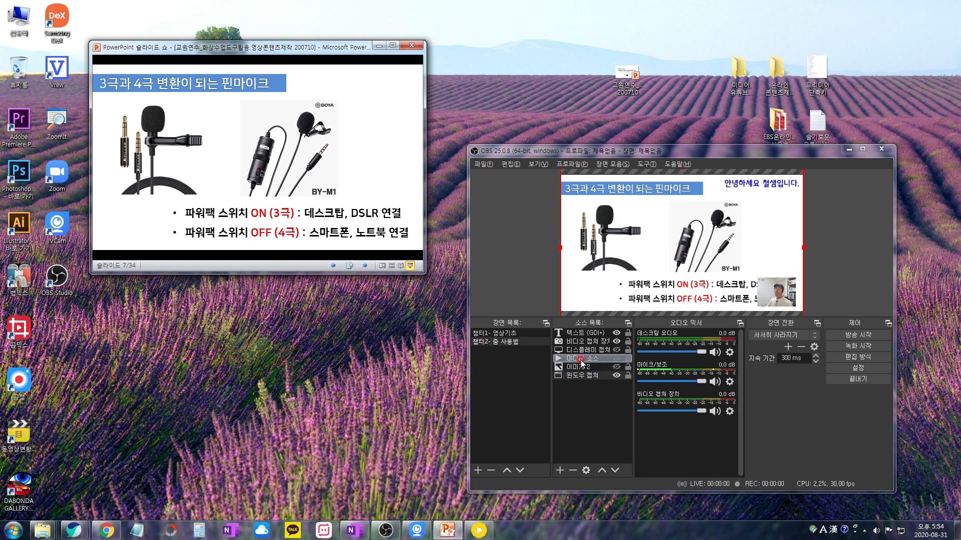
pyautogui.click(615, 358)
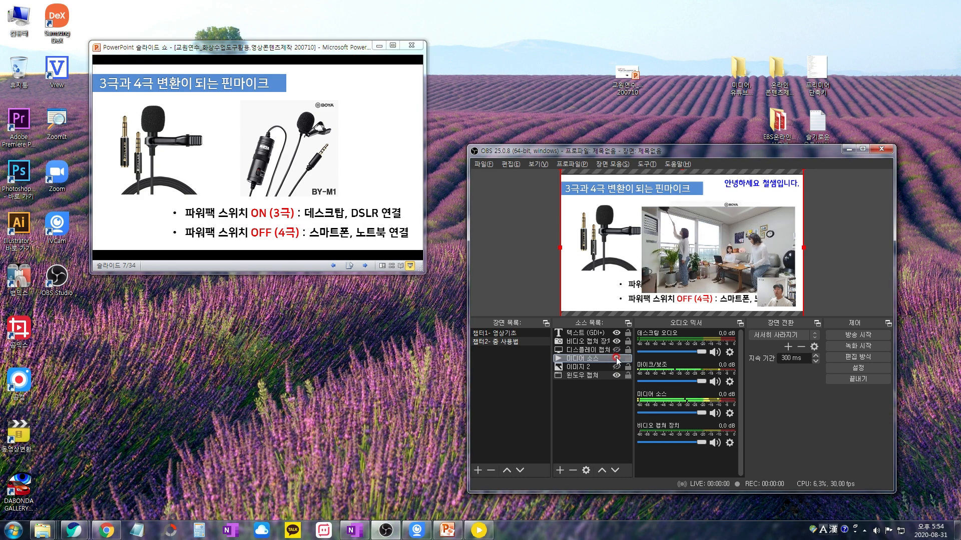
pyautogui.click(616, 359)
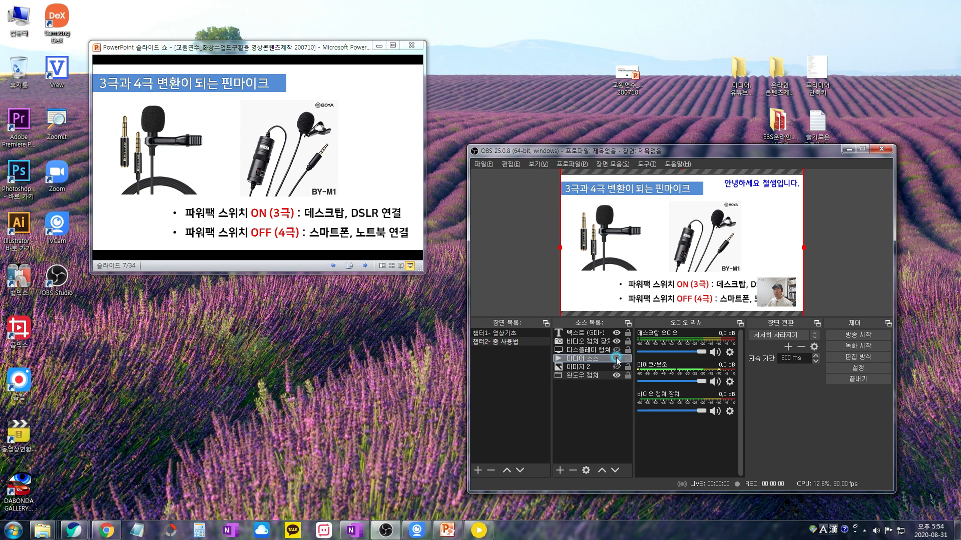
# Advance the PowerPoint slide show to slide 9, 3.5mm 이어폰 젠더
pyautogui.click(233, 203)
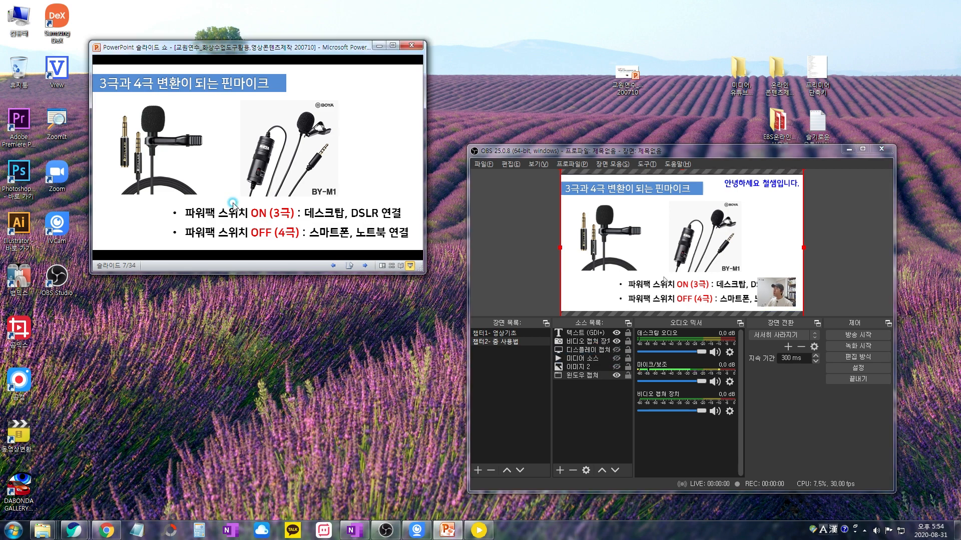
pyautogui.click(234, 203)
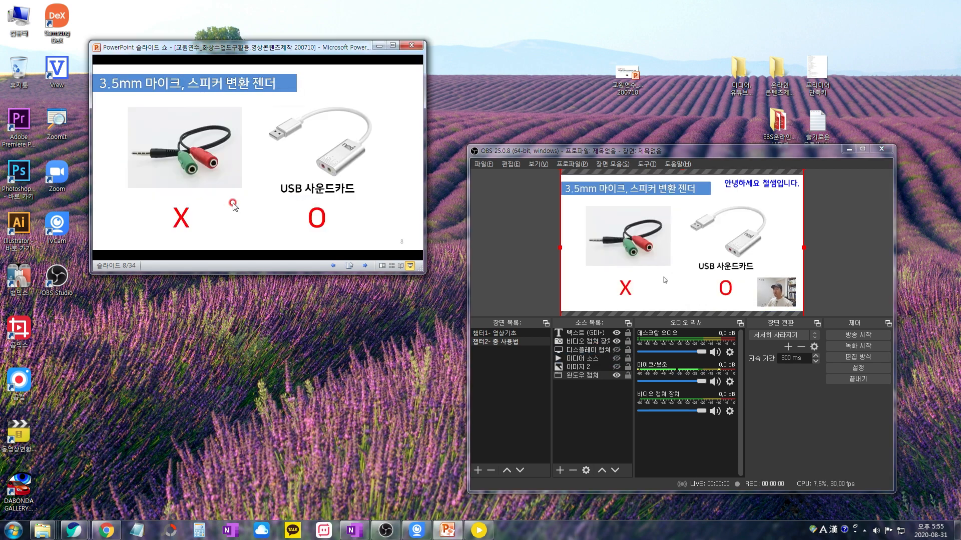
pyautogui.click(233, 203)
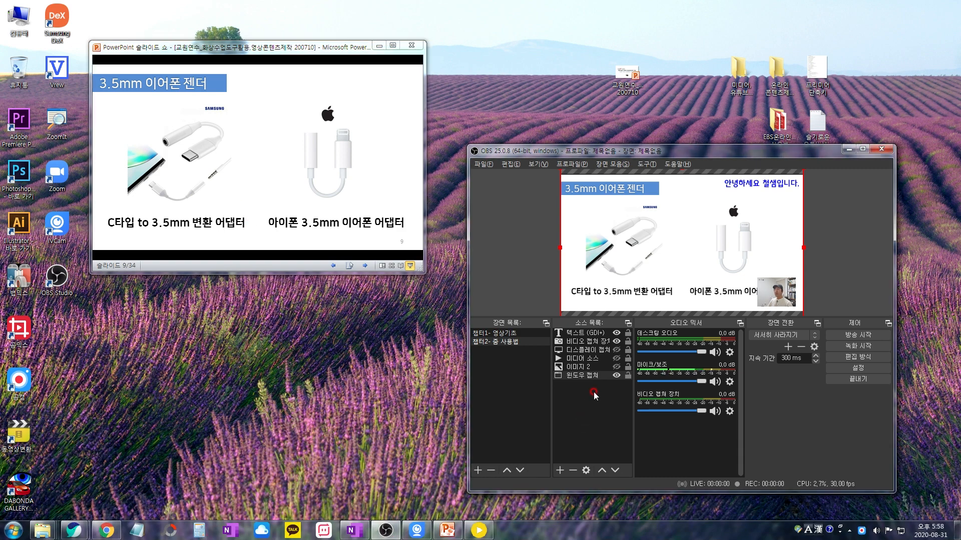
# Show the 디스플레이 캡쳐 source while playing the 마스크 앞뒤 구별법 YouTube video in full screen in Chrome, and hide the source again
pyautogui.click(617, 350)
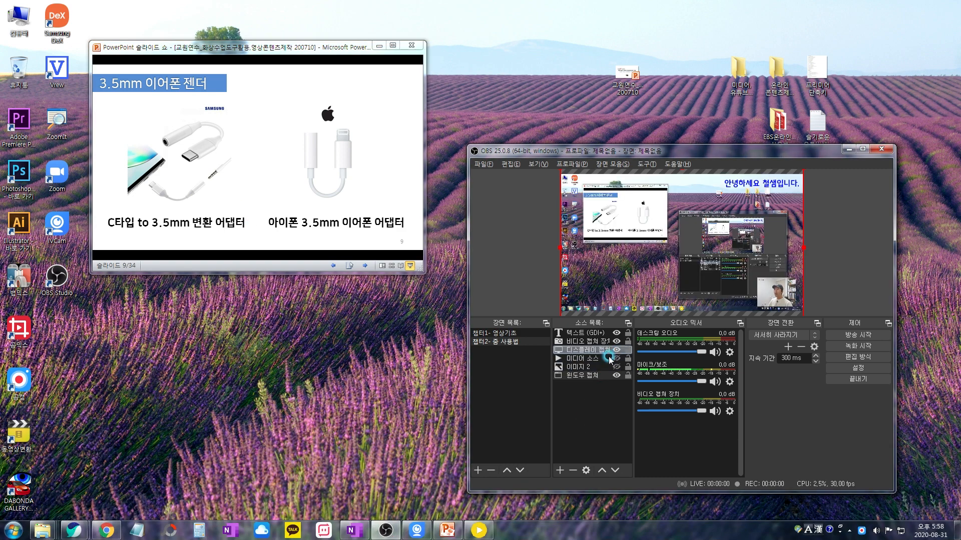
pyautogui.click(114, 536)
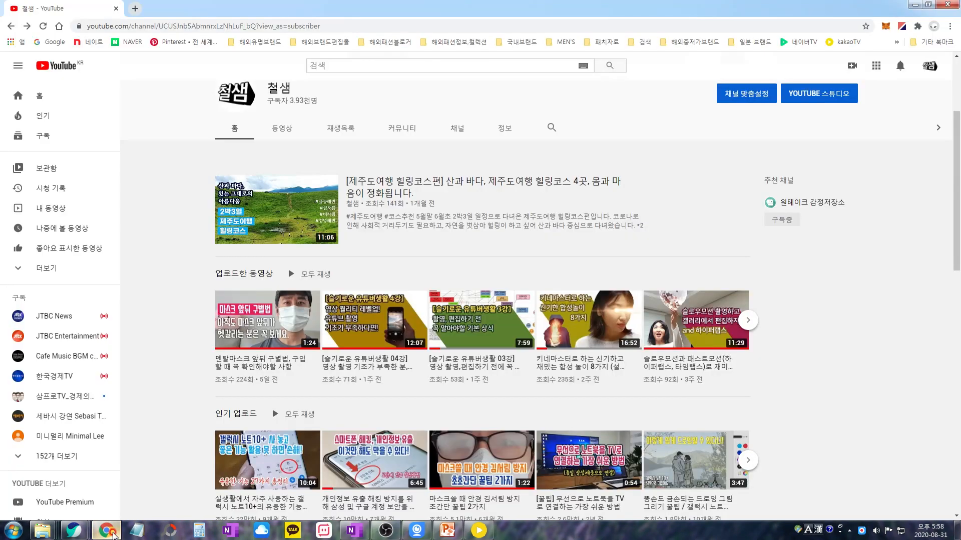
pyautogui.click(257, 333)
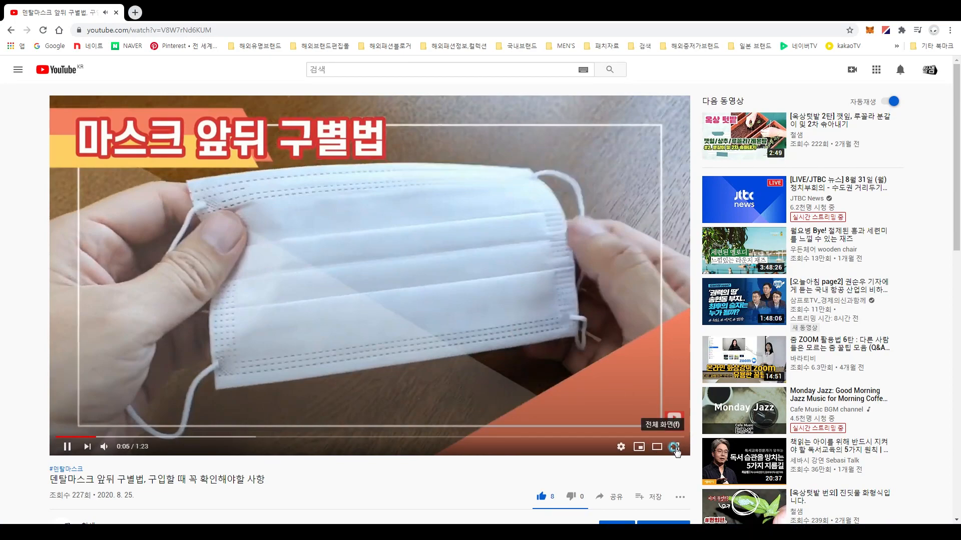
pyautogui.click(675, 443)
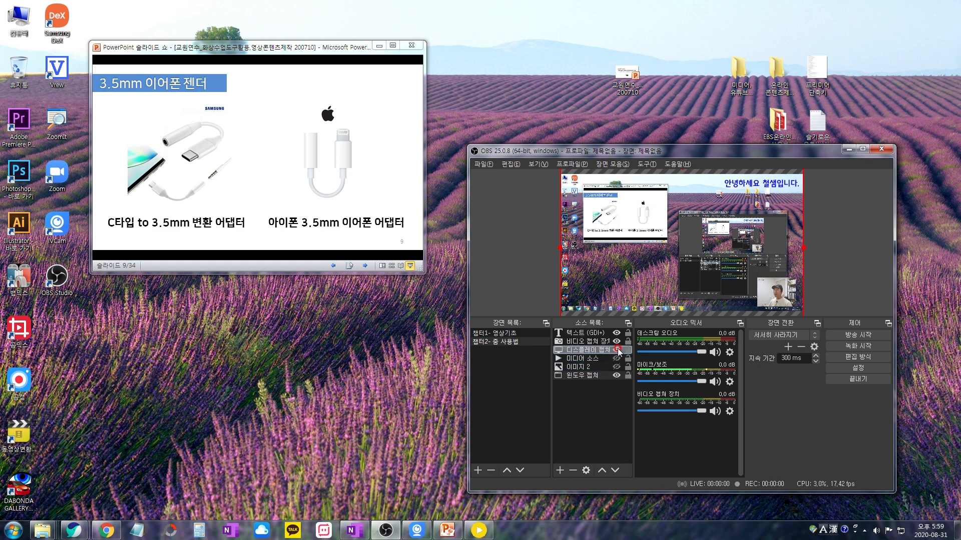
pyautogui.click(617, 350)
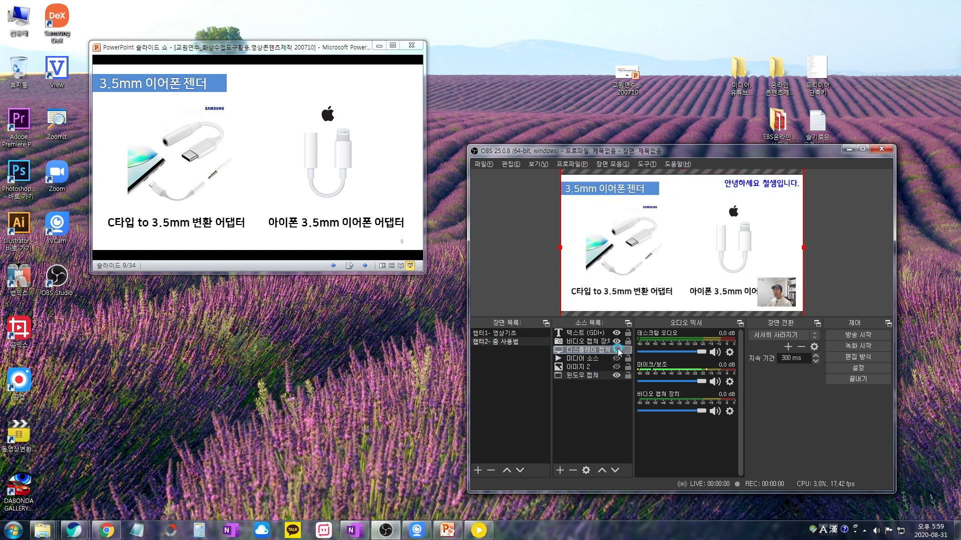
# Advance the PowerPoint slide show through the 무선 핀마이크 and USB 마이크 slides to the slide after them
pyautogui.click(181, 190)
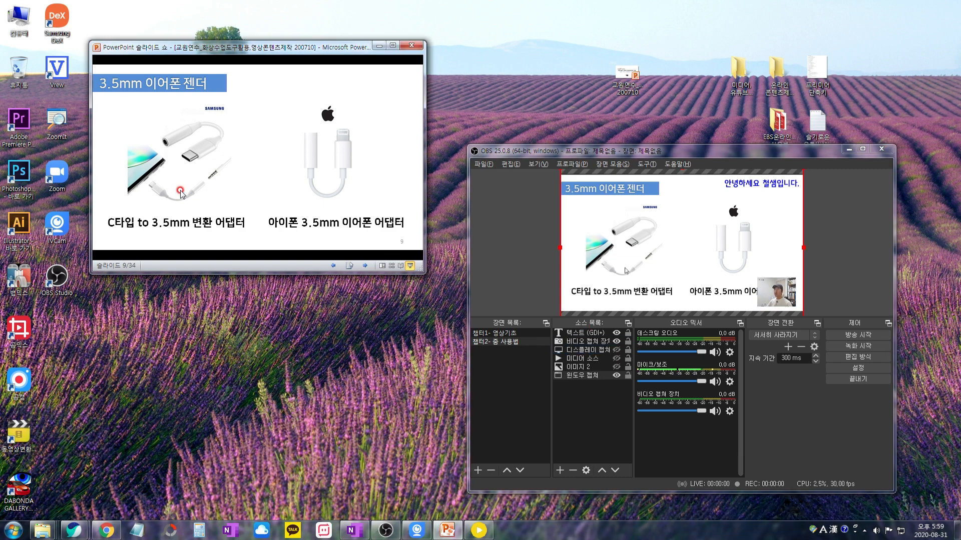
pyautogui.click(180, 194)
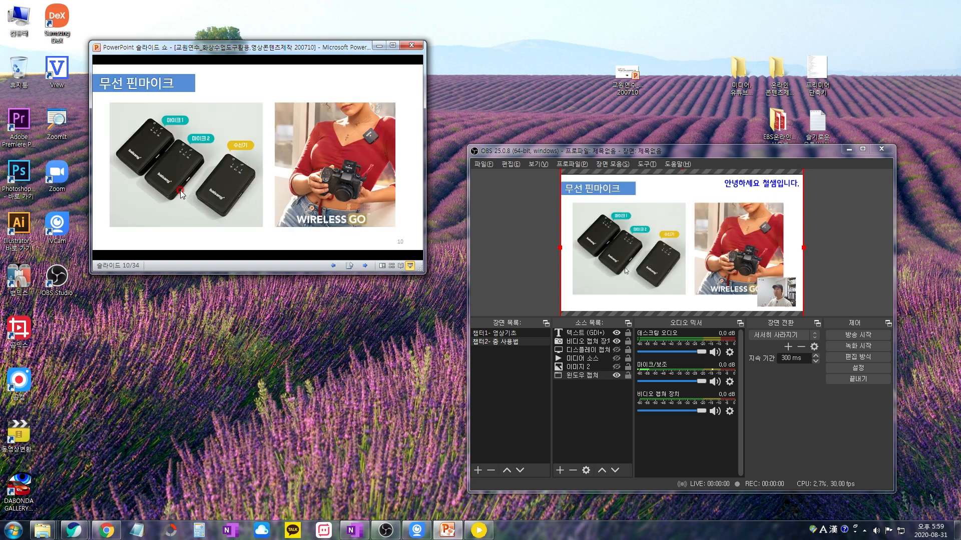
pyautogui.click(180, 194)
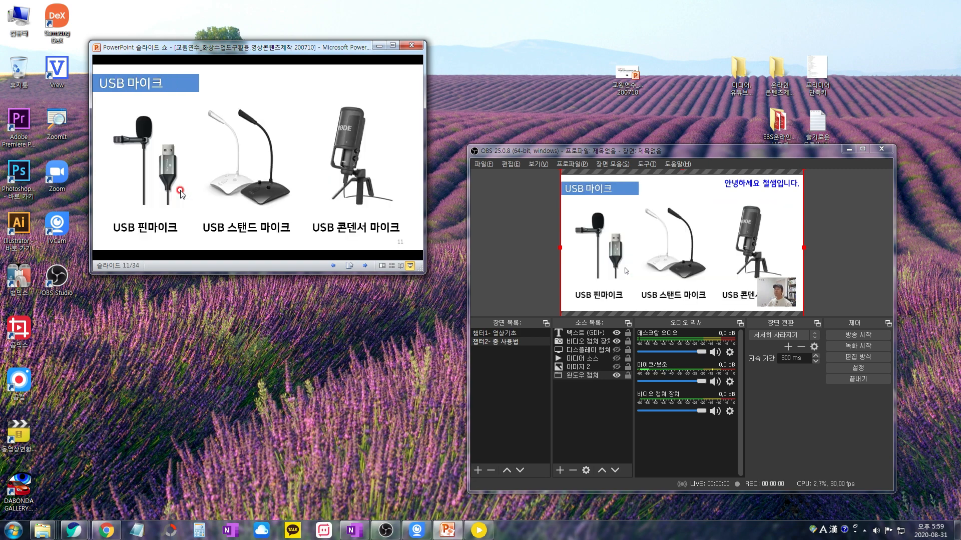
pyautogui.click(181, 194)
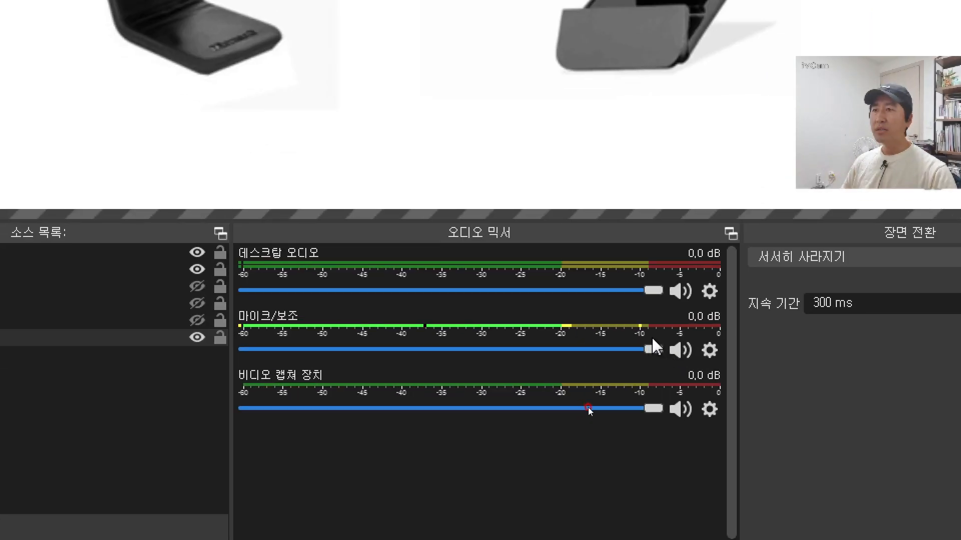
# Add a 증폭 audio filter to the 마이크/보조 channel, keeping the default filter name
pyautogui.click(708, 350)
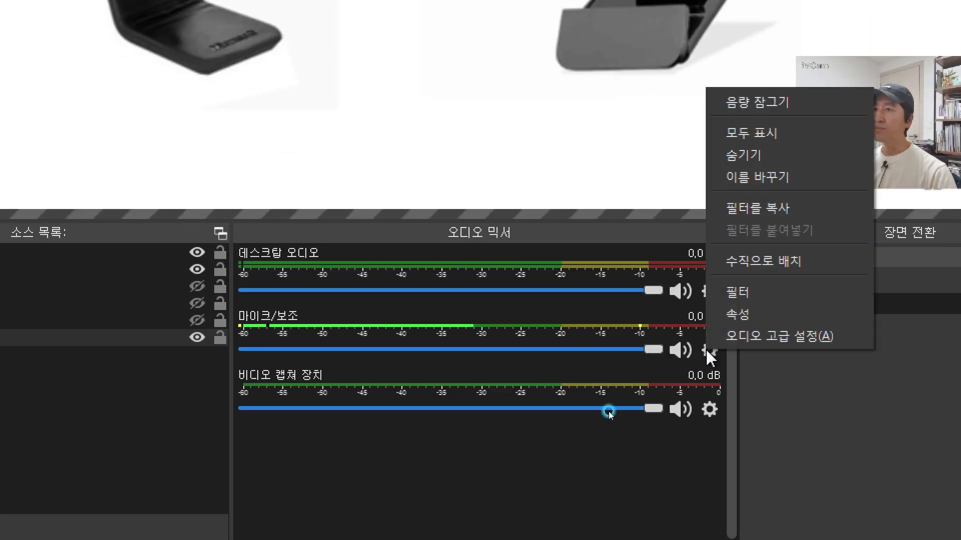
pyautogui.click(729, 296)
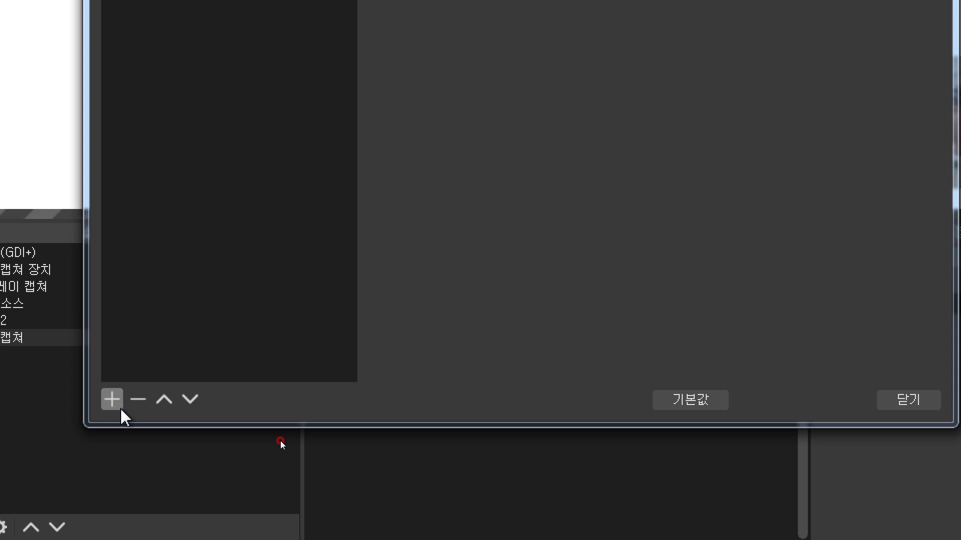
pyautogui.click(120, 408)
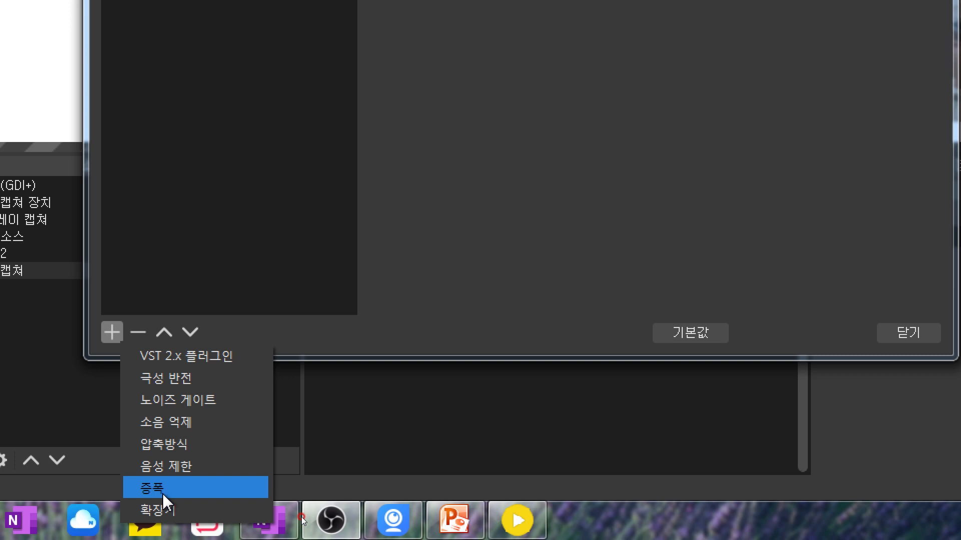
pyautogui.click(162, 492)
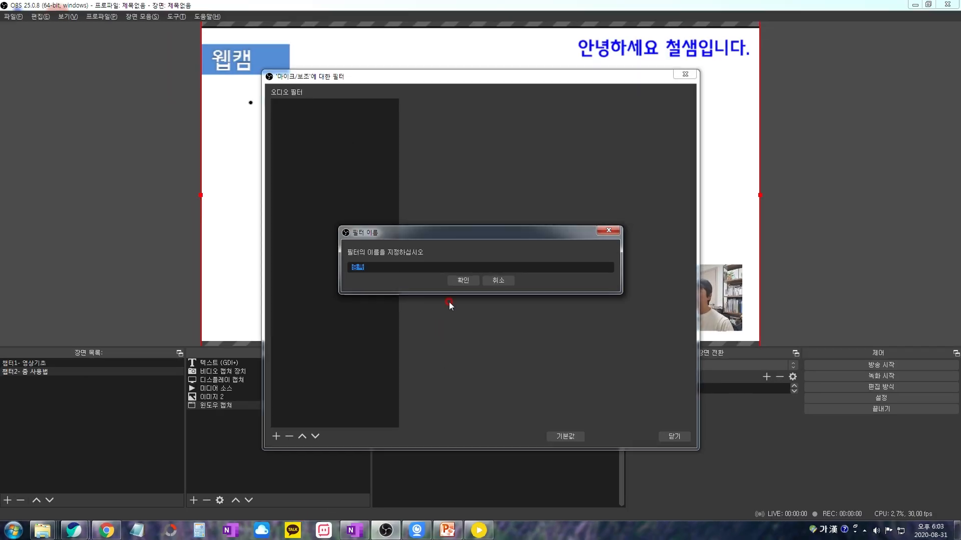
pyautogui.click(466, 274)
# Raise the 증폭 filter's gain to 1.00 dB
pyautogui.click(683, 105)
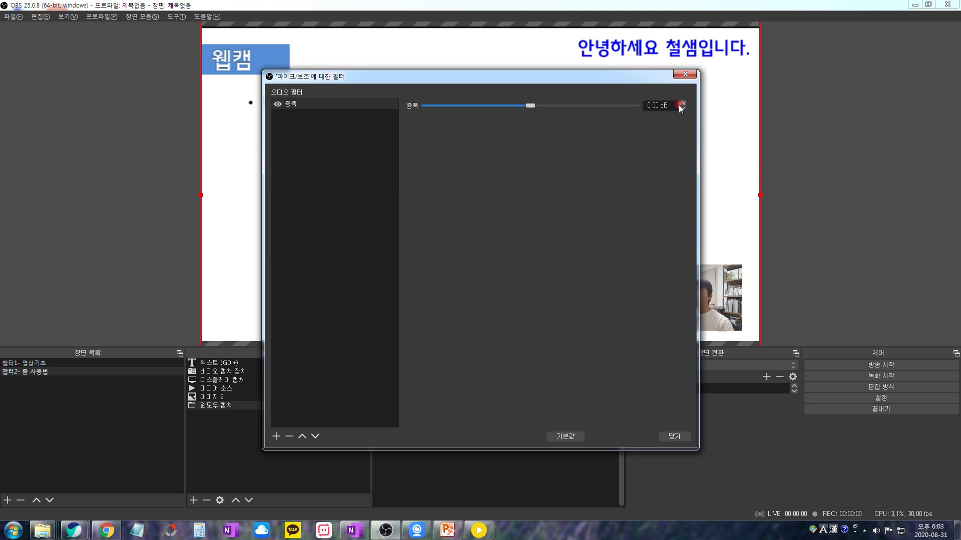
pyautogui.click(683, 105)
pyautogui.click(684, 105)
pyautogui.click(684, 105)
pyautogui.click(684, 105)
pyautogui.click(684, 105)
pyautogui.click(683, 105)
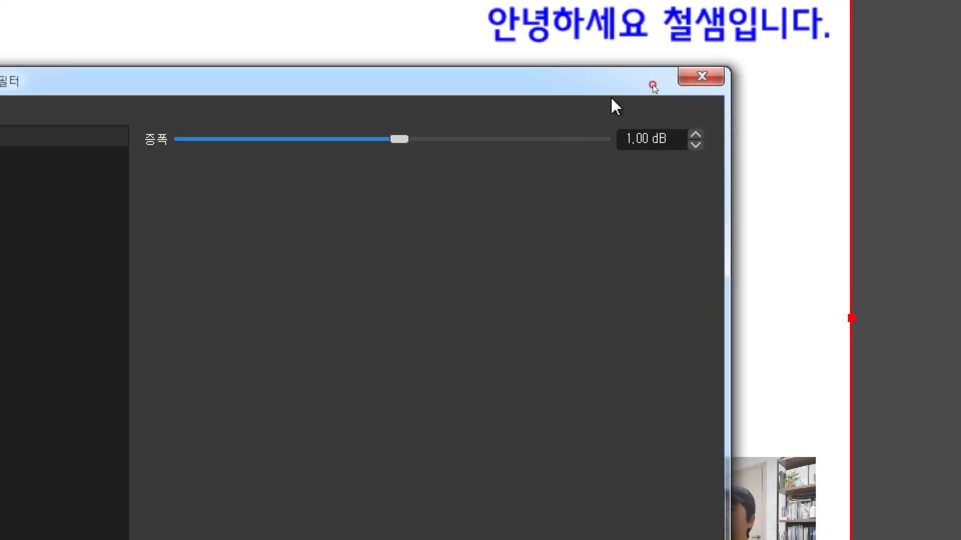